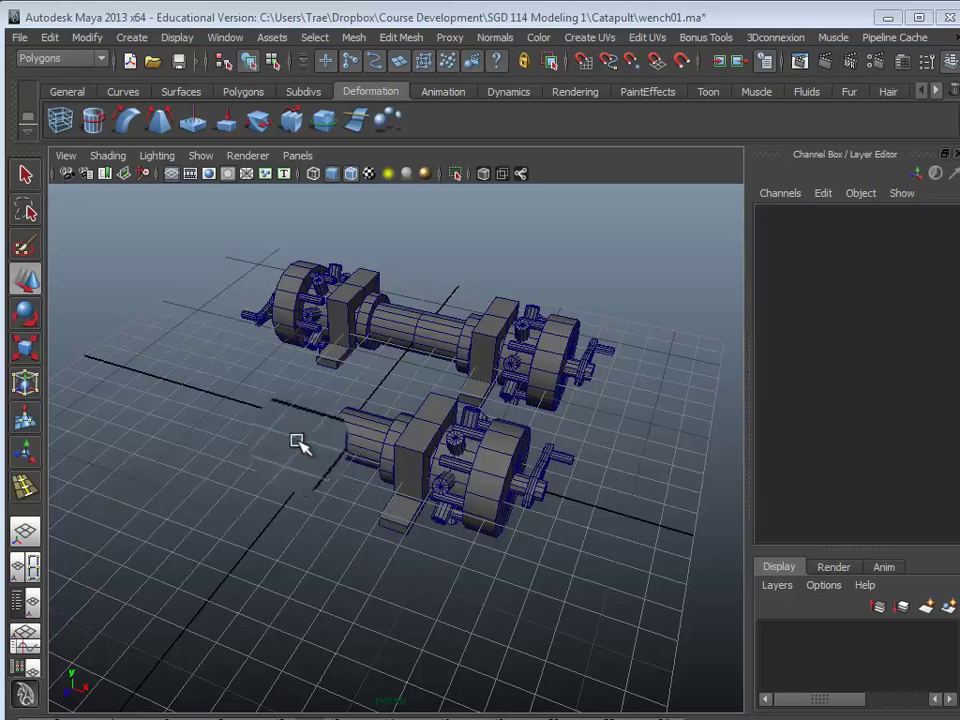
Examine the finished winch models from several angles, looking at the supports, axle, wheels and crank handles.
left_click_drag(293, 440, 295, 458, "alt")
scroll(318, 420, "up", 6)
left_click_drag(432, 387, 252, 376, "alt")
middle_click_drag(252, 376, 284, 435, "alt")
scroll(421, 428, "down", 4)
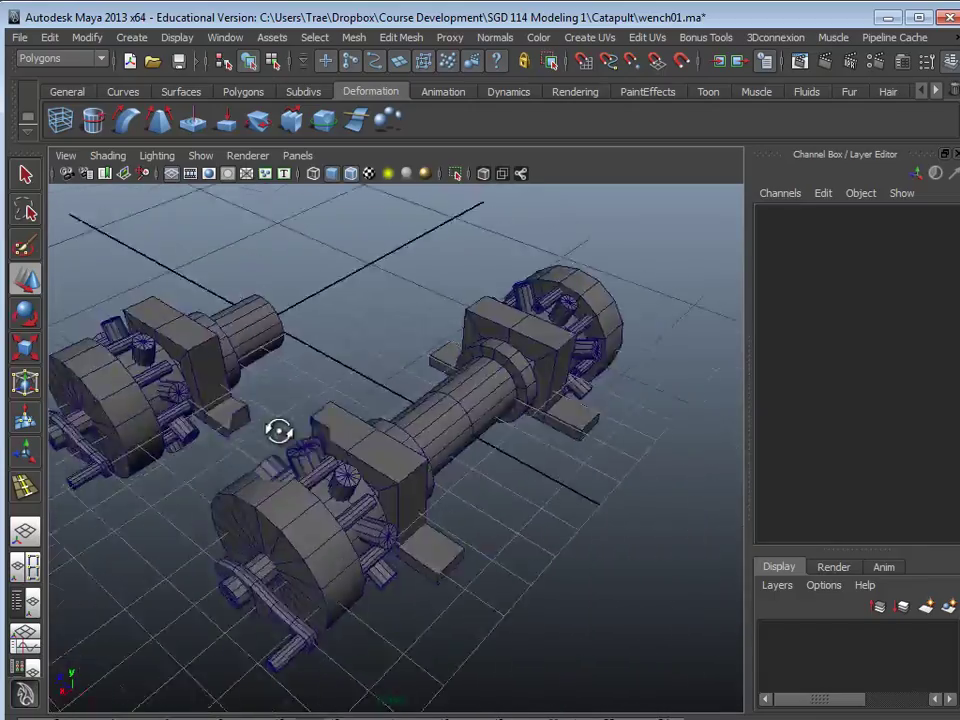
left_click_drag(260, 430, 181, 411, "alt")
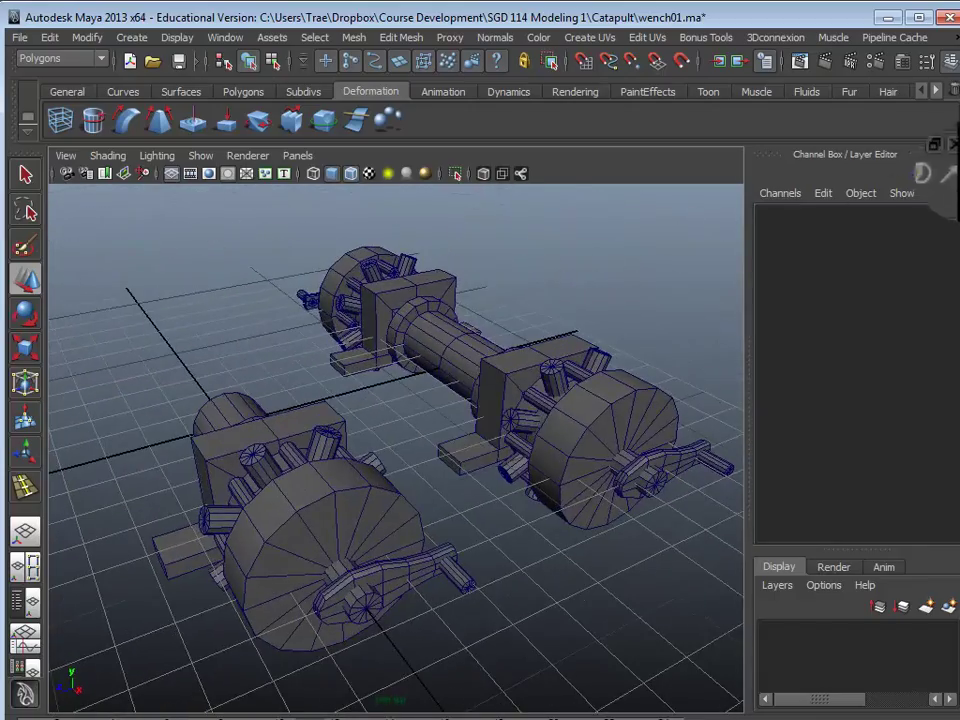
left_click(955, 153)
middle_click_drag(563, 350, 586, 424, "alt")
left_click_drag(586, 424, 628, 468, "alt")
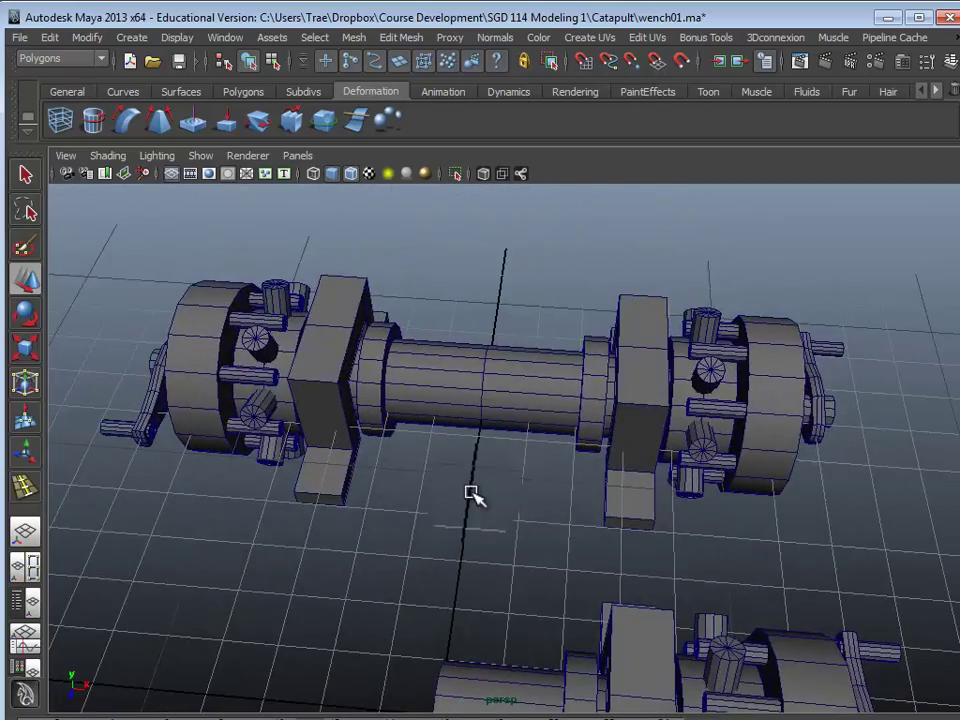
scroll(474, 490, "down", 2)
middle_click_drag(477, 462, 387, 330, "alt")
scroll(450, 400, "up", 4)
left_click_drag(501, 428, 638, 430, "alt")
left_click_drag(415, 418, 370, 522, "alt")
mouse_move(444, 502)
left_mouse_down("alt")
mouse_move(315, 504)
mouse_move(476, 491)
mouse_move(388, 464)
mouse_move(530, 450)
mouse_move(580, 527)
mouse_move(688, 512)
mouse_move(581, 508)
mouse_move(579, 521)
mouse_move(570, 489)
mouse_move(522, 492)
mouse_move(600, 510)
mouse_move(765, 501)
mouse_move(484, 508)
mouse_move(456, 499)
left_mouse_up("alt")
scroll(508, 477, "up", 4)
scroll(512, 477, "down", 4)
scroll(456, 497, "up", 5)
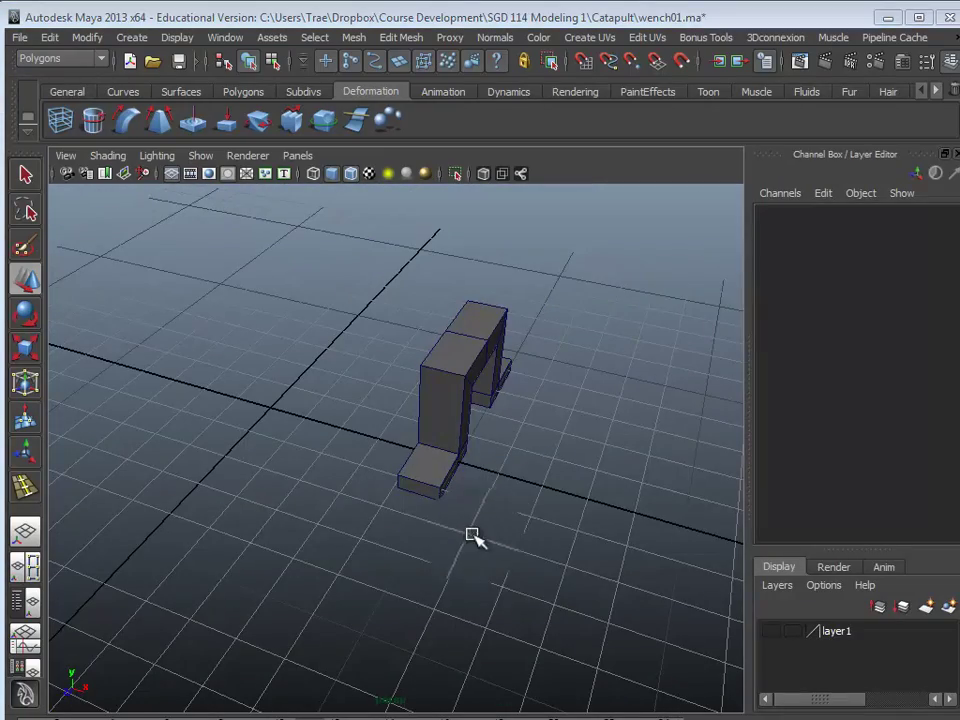
Examine the isolated support bracket from the front, the side and above.
left_click_drag(470, 532, 465, 550, "alt")
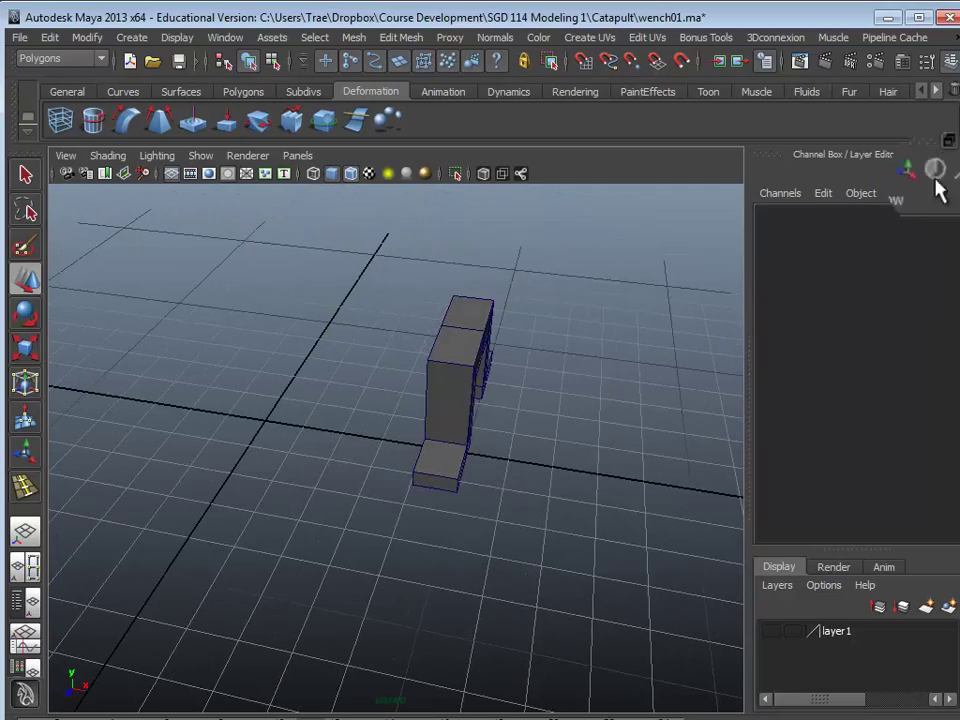
left_click(427, 375)
left_click_drag(470, 455, 400, 479, "alt")
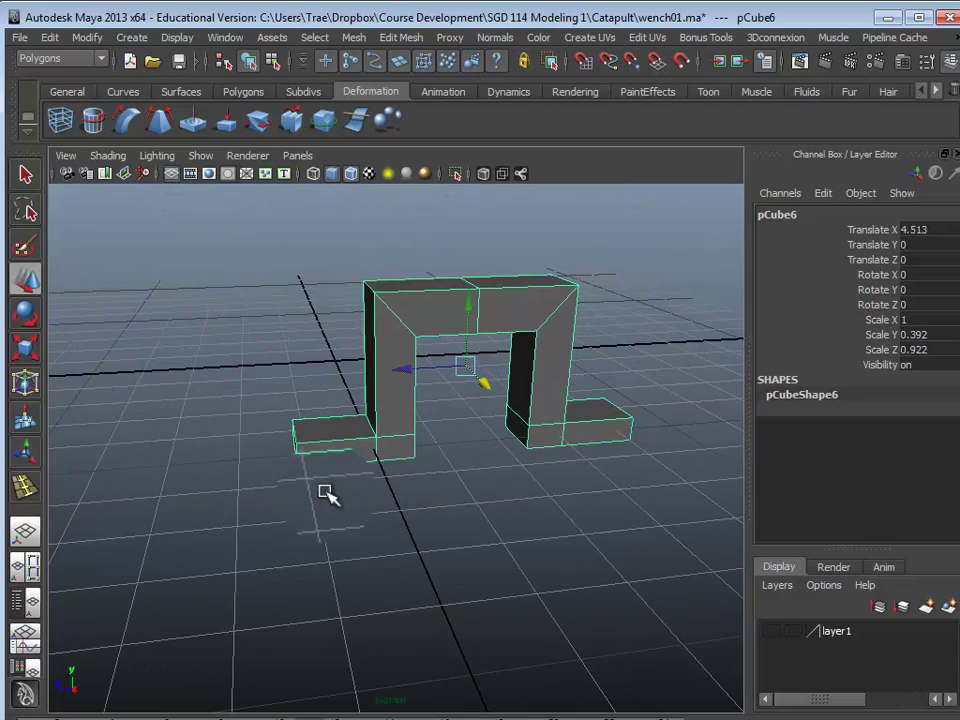
left_click_drag(326, 492, 416, 496, "alt")
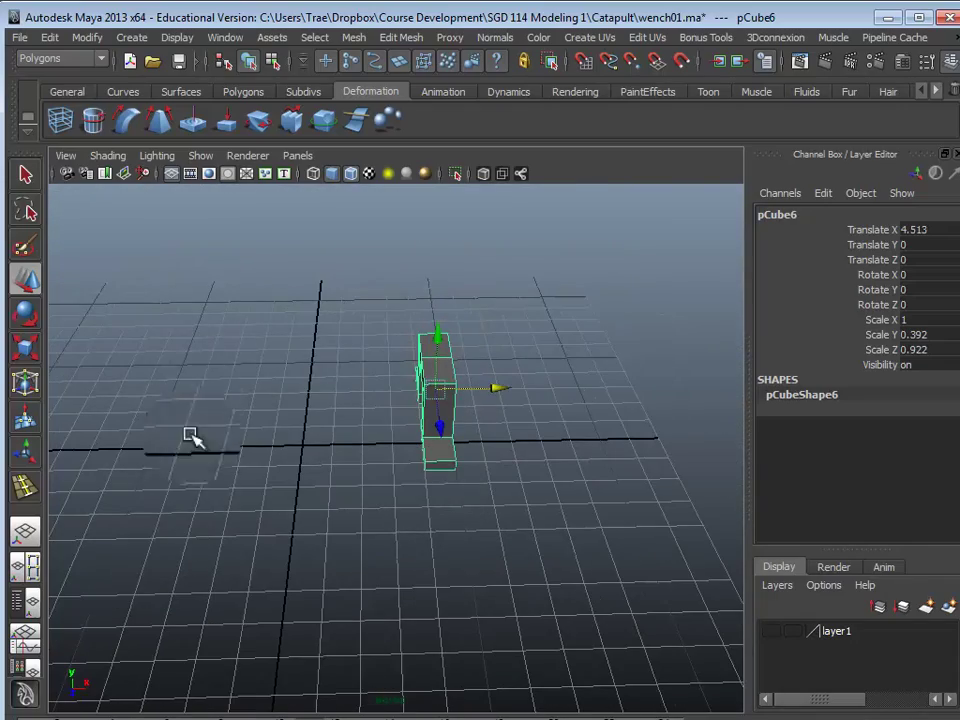
left_click_drag(215, 456, 336, 477, "alt")
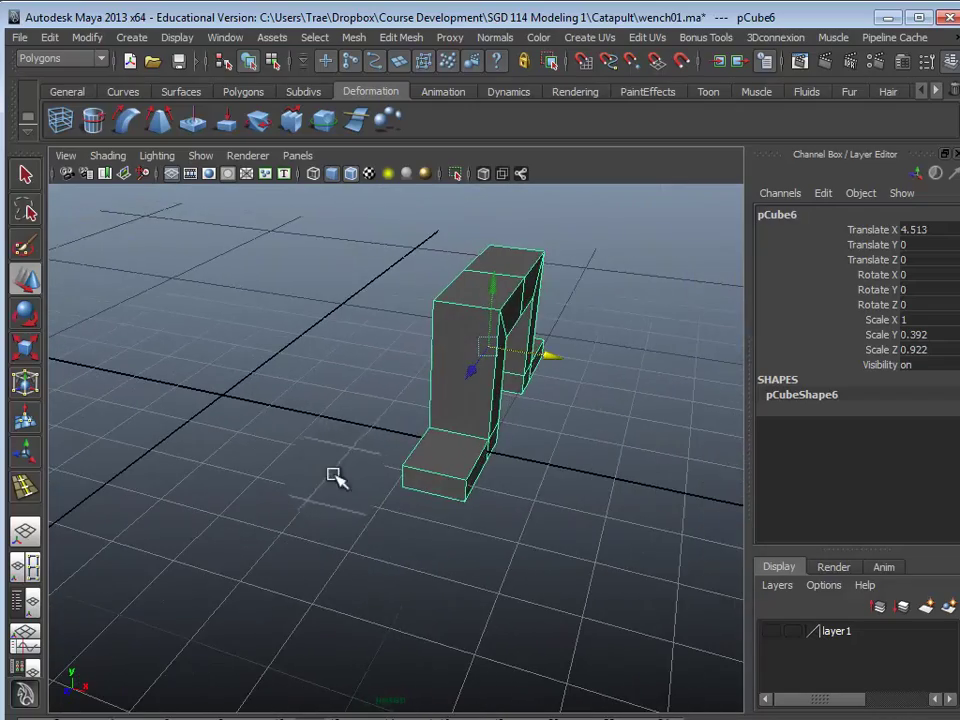
mouse_move(349, 421)
left_mouse_down("alt")
mouse_move(379, 459)
mouse_move(388, 454)
mouse_move(324, 448)
mouse_move(358, 451)
mouse_move(348, 444)
left_mouse_up("alt")
left_click(330, 408)
scroll(330, 408, "down", 3)
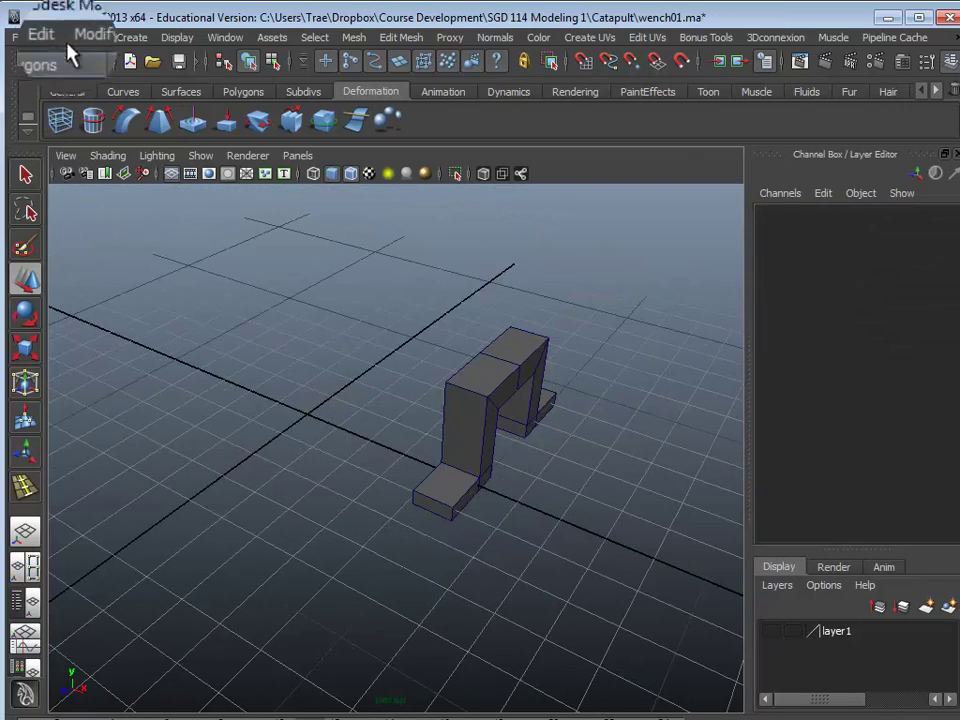
Create a polygon cylinder at the grid origin with 16 axis subdivisions.
left_click(243, 91)
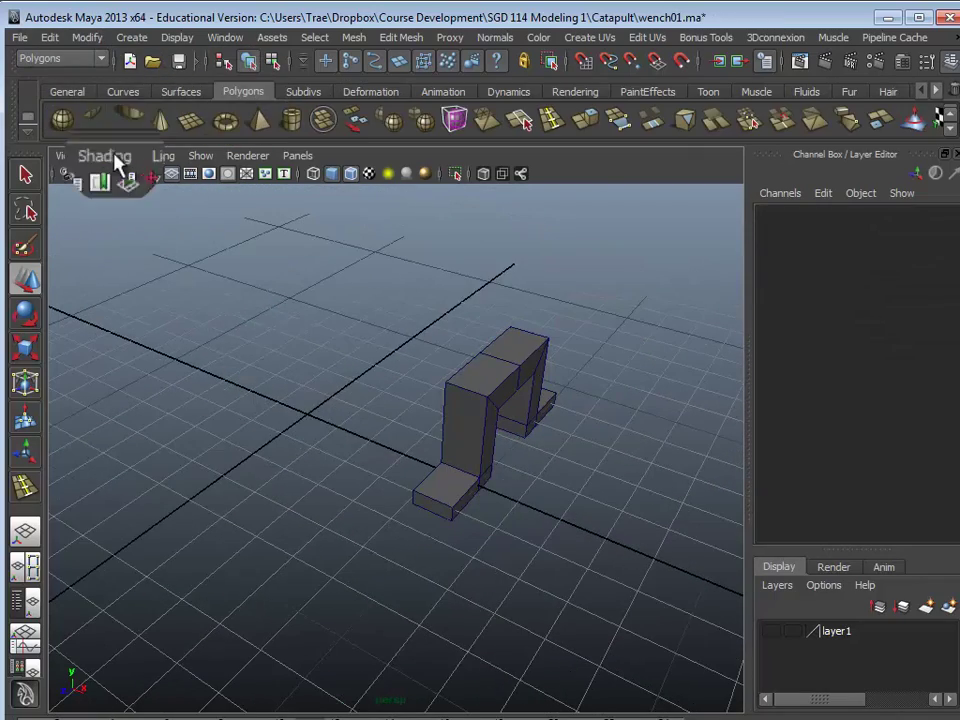
left_click(127, 120)
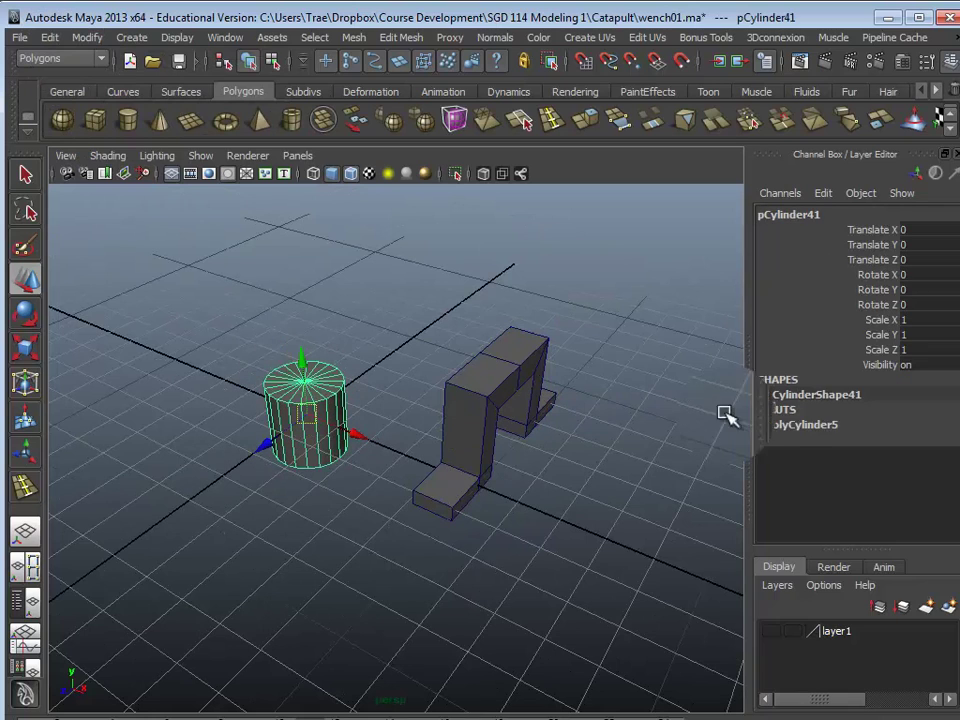
left_click(828, 428)
left_click(923, 468)
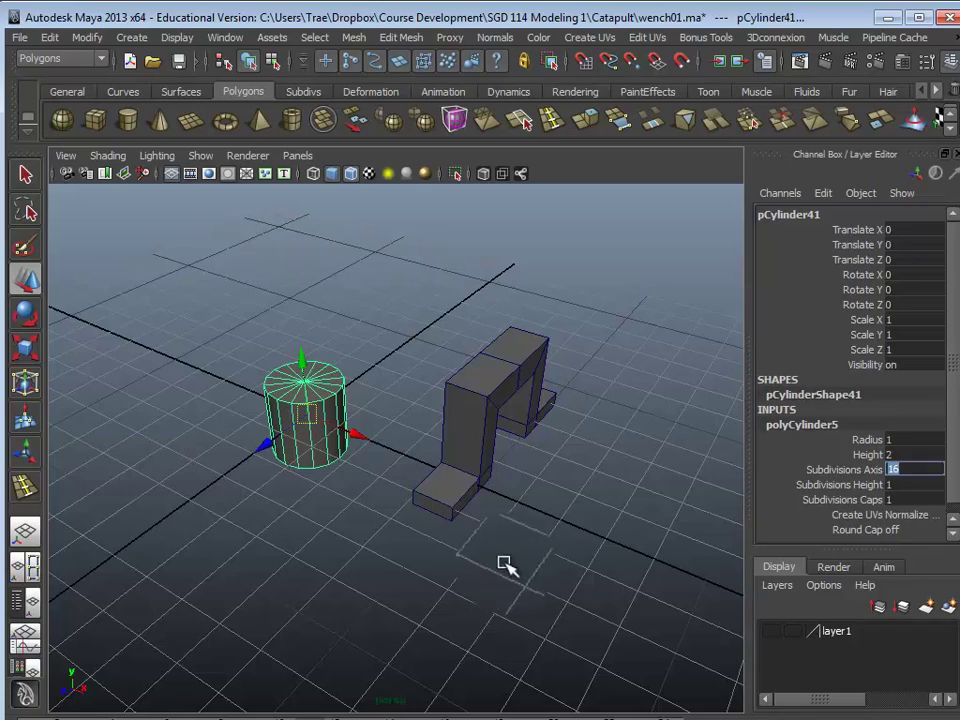
Rotate the cylinder to -90 degrees about Z so that it lies along the X axis.
left_click_drag(500, 567, 592, 572, "alt")
left_click(422, 574)
scroll(422, 574, "up", 3)
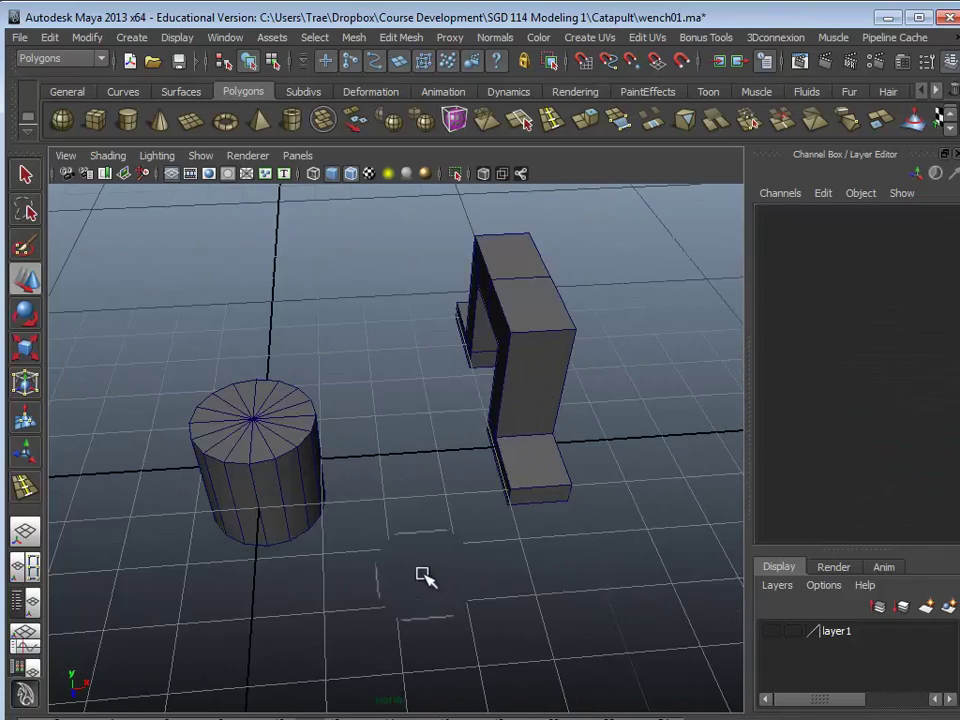
scroll(422, 574, "down", 3)
left_click_drag(427, 577, 465, 577, "alt")
left_click(279, 472)
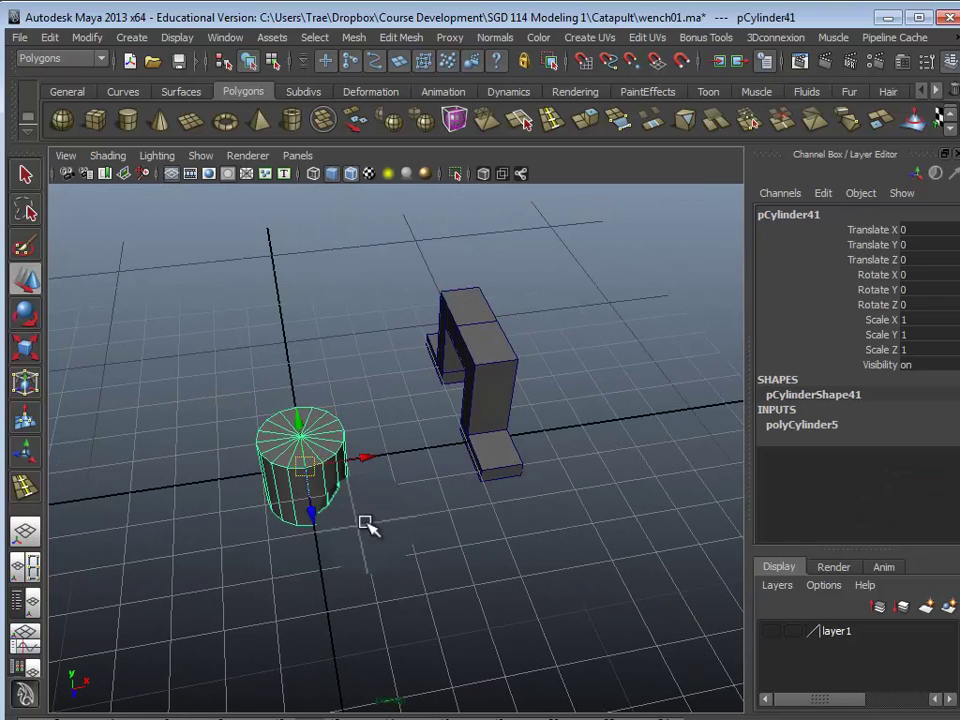
key("e")
left_click_drag(339, 407, 456, 469)
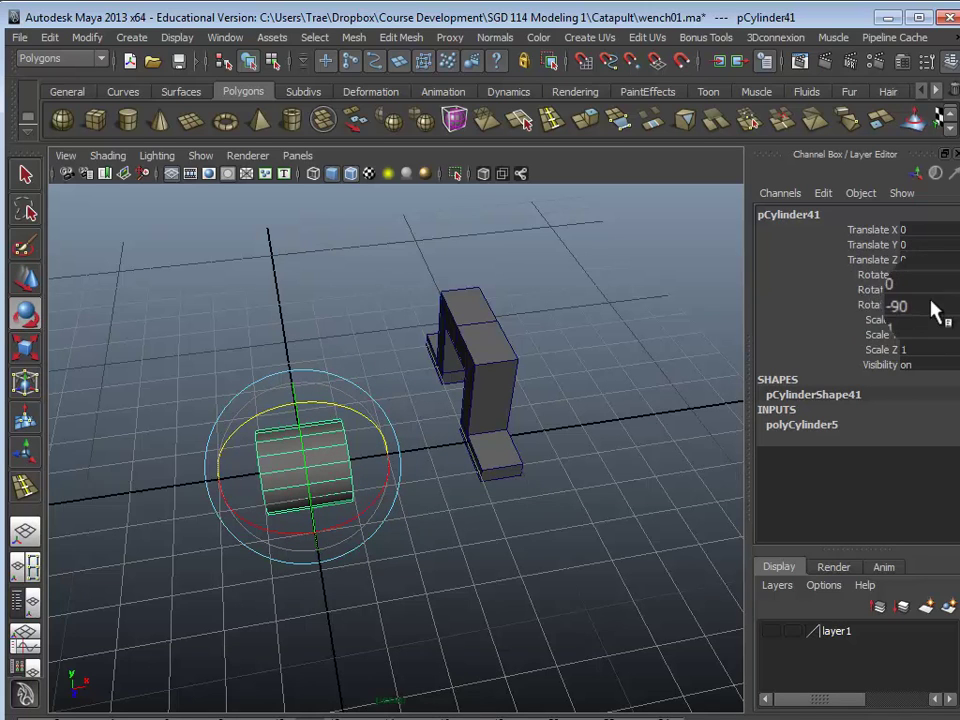
left_click(515, 578)
left_click_drag(515, 578, 474, 586, "alt")
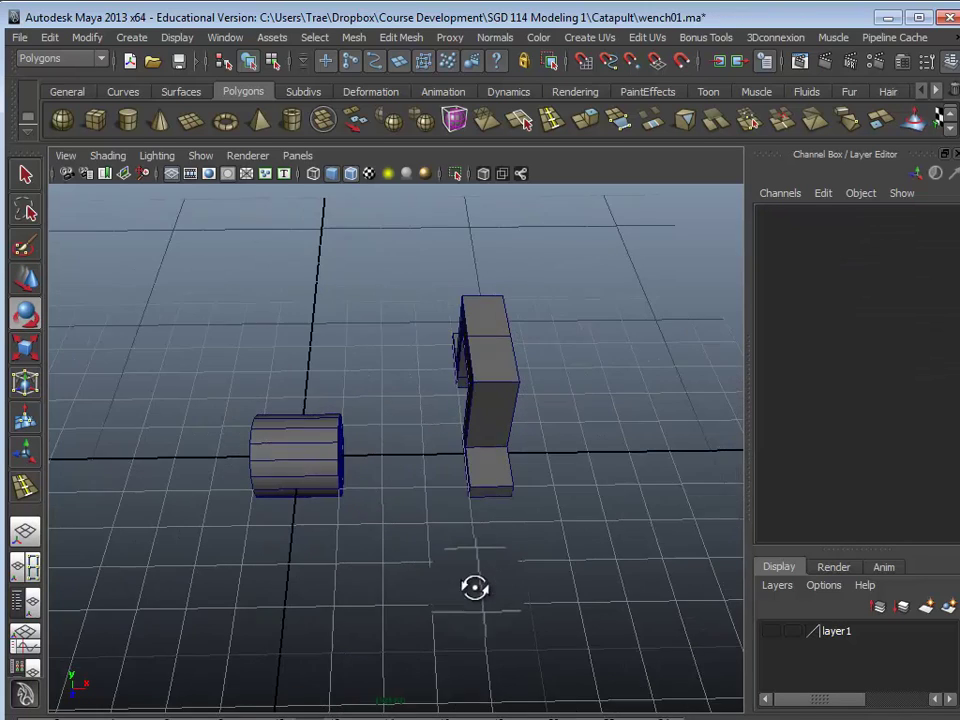
Move the cylinder along X partway toward the support bracket.
scroll(474, 584, "down", 3)
left_click(344, 478)
scroll(345, 550, "up", 5)
key("w")
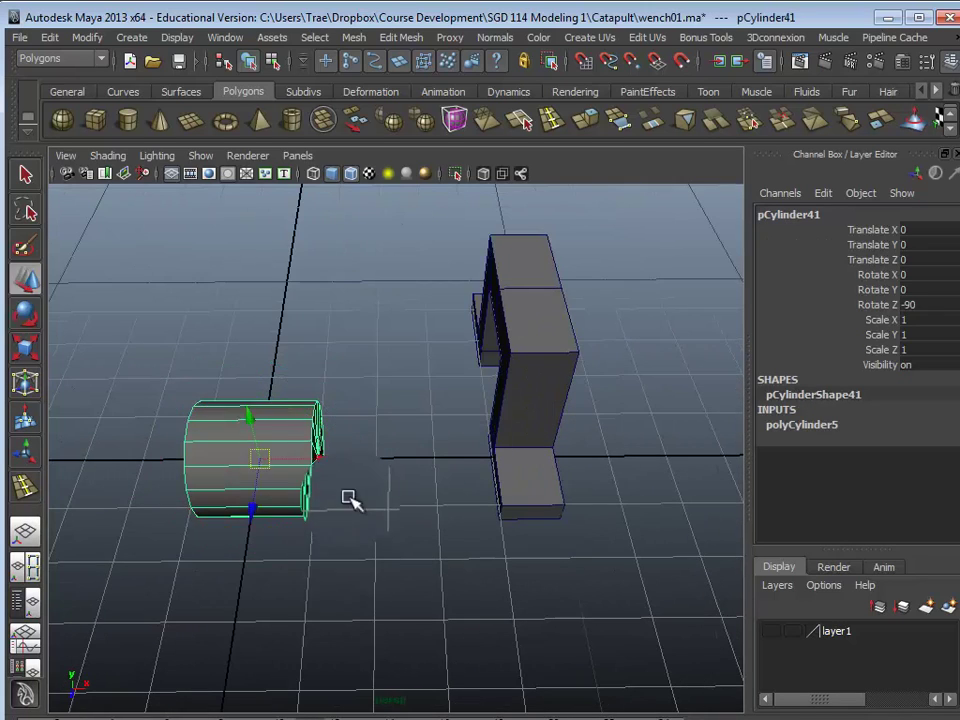
left_click_drag(352, 456, 411, 448)
left_click(489, 598)
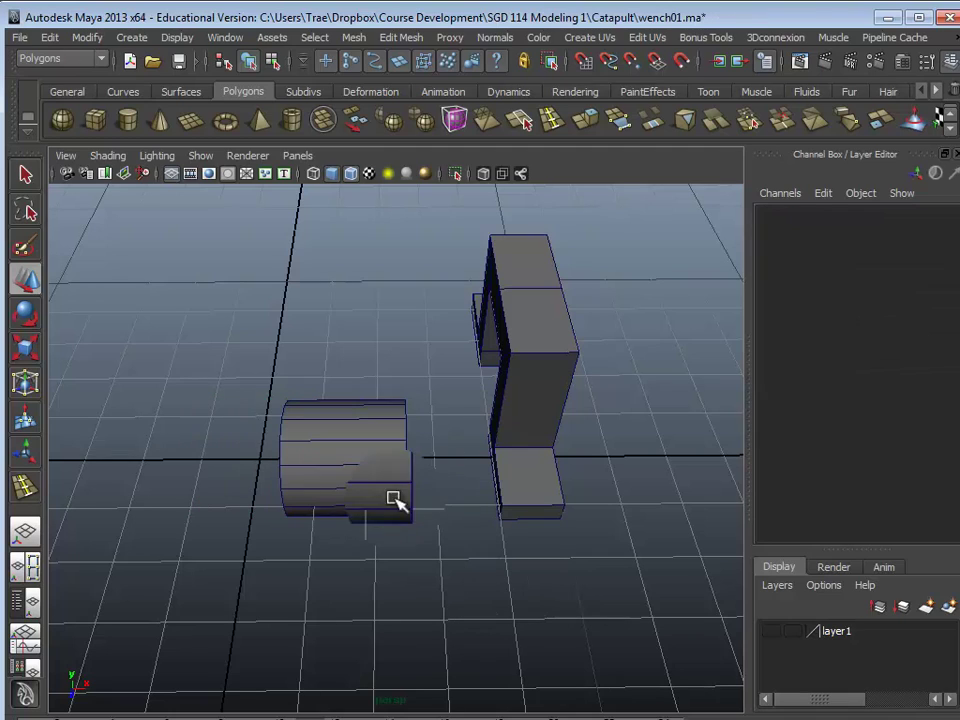
Move the support bracket along Z to 1.533, centring its opening on the cylinder's axis.
left_click(507, 430)
left_click_drag(600, 561, 316, 461, "alt")
scroll(374, 543, "up", 3)
left_click_drag(374, 543, 332, 418, "alt")
Slide the cylinder into the bracket opening at X 4.494 and raise it to Y 0.688.
left_click(393, 470)
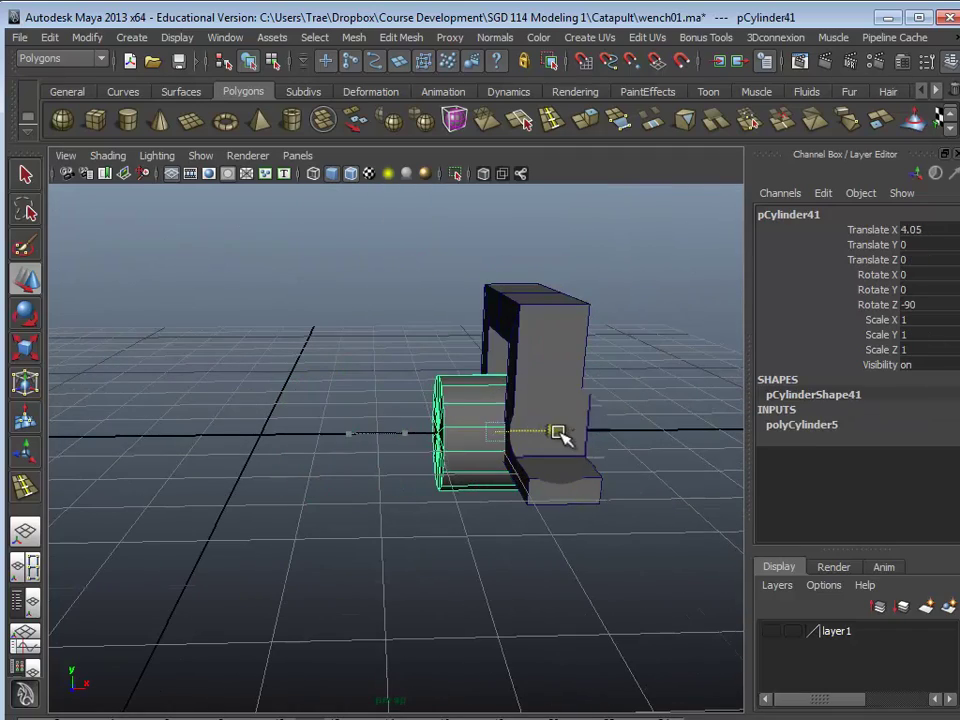
left_click_drag(585, 437, 322, 387, "alt")
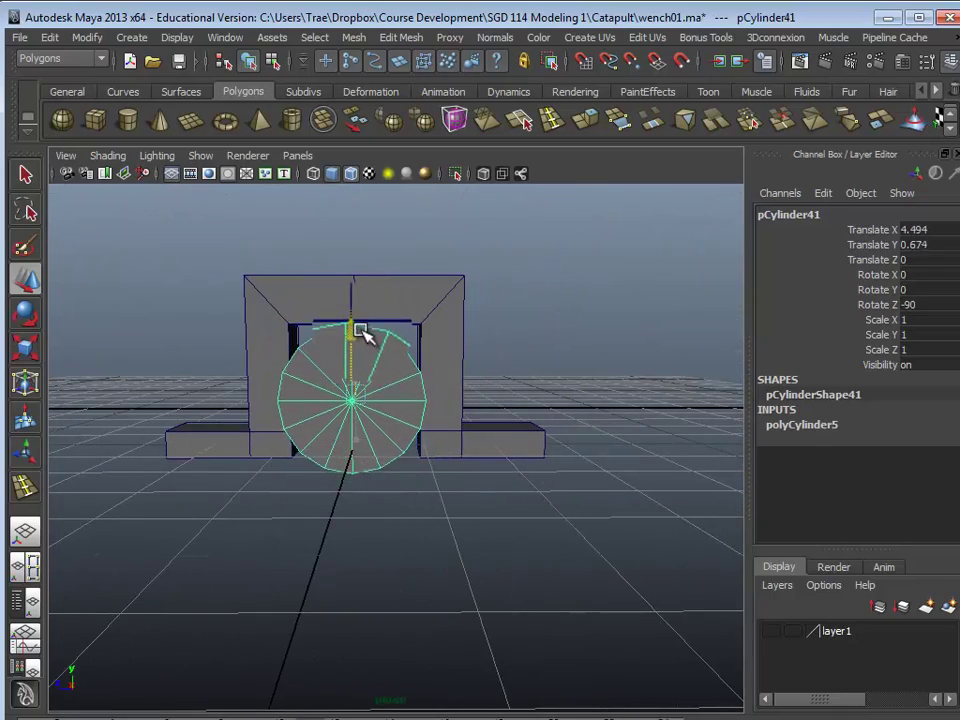
left_click_drag(360, 330, 361, 333)
scroll(394, 382, "up", 5)
left_click_drag(525, 440, 515, 466, "alt")
left_click(554, 371)
left_click(509, 367)
scroll(503, 362, "down", 5)
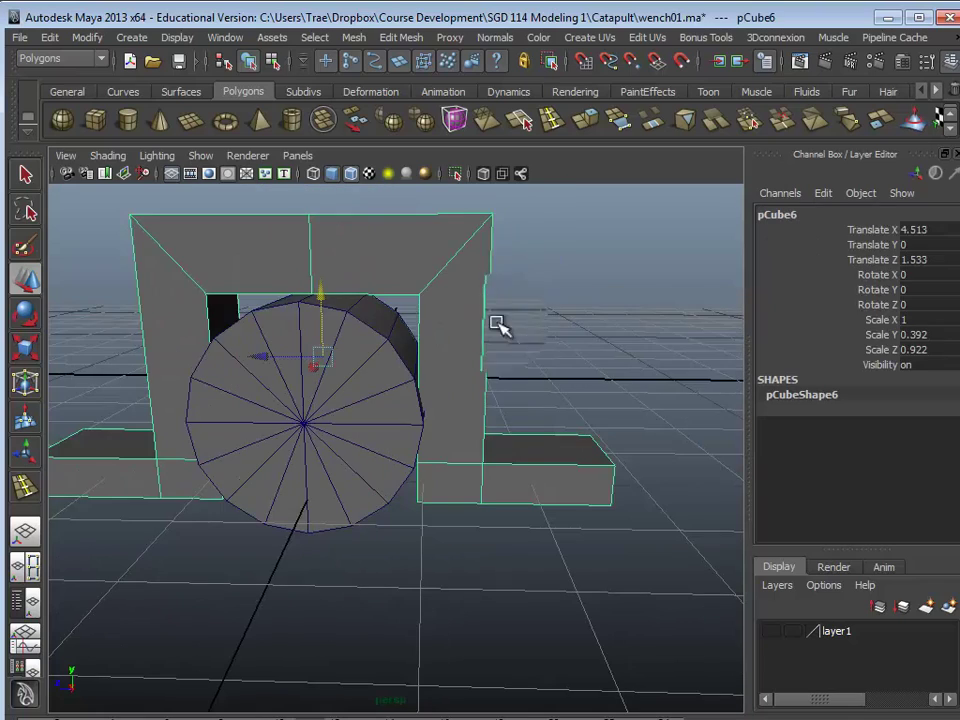
middle_click_drag(496, 353, 500, 351, "alt")
left_click_drag(500, 350, 514, 422, "alt")
left_click(440, 437)
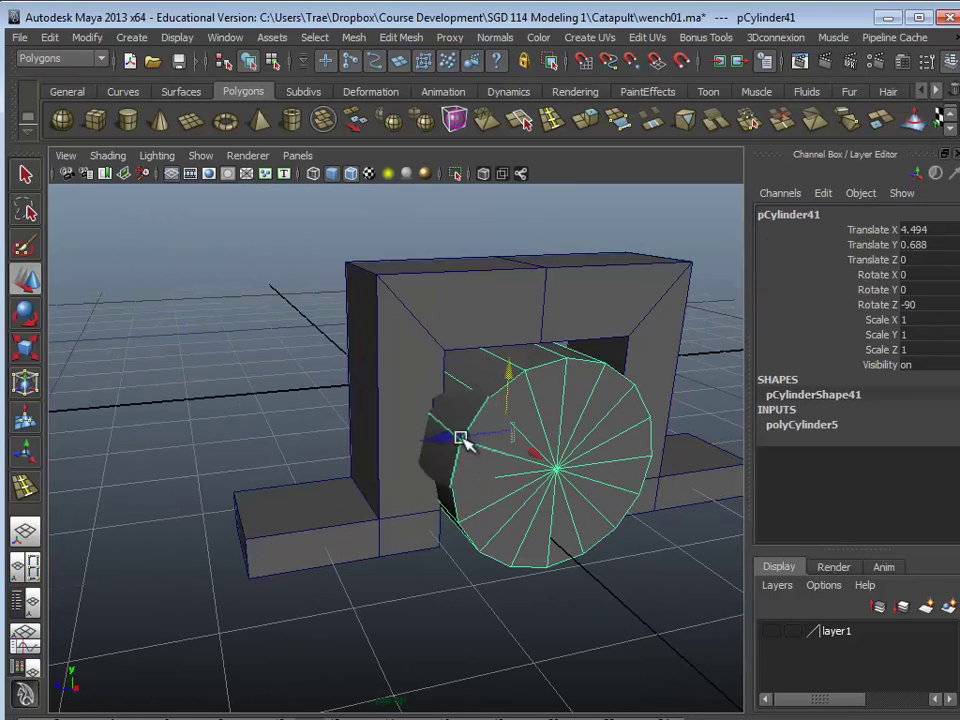
Fine-tune the cylinder's height inside the bracket opening to about Y 0.723.
left_click_drag(455, 514, 440, 430, "alt")
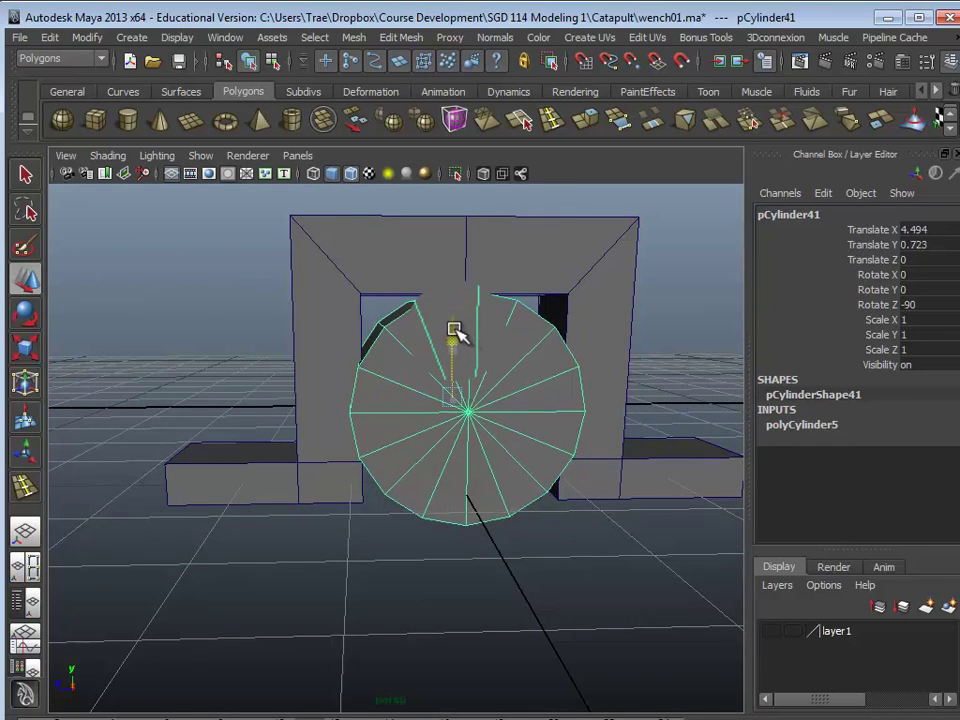
left_click_drag(394, 463, 535, 441, "alt")
scroll(430, 410, "up", 5)
left_click_drag(550, 398, 545, 400)
Scale the support bracket slightly wider along Z to fit around the cylinder.
left_click(358, 491)
left_click_drag(360, 494, 352, 461, "alt")
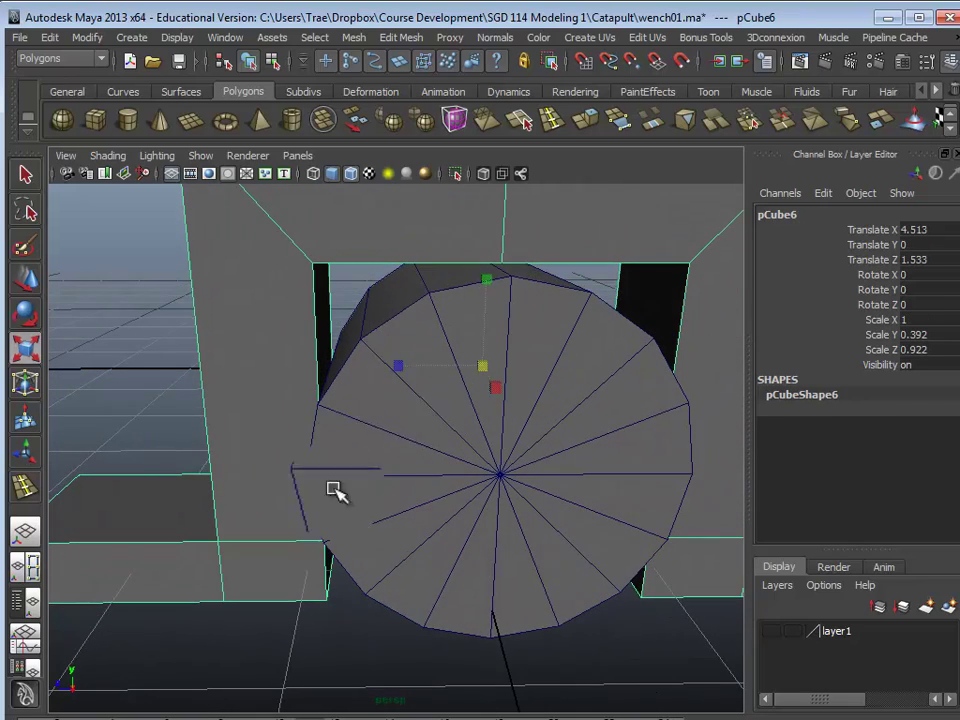
left_click_drag(398, 368, 394, 368)
left_click_drag(450, 466, 405, 456, "alt")
scroll(405, 456, "down", 5)
left_click(355, 552)
left_click_drag(355, 552, 543, 563, "alt")
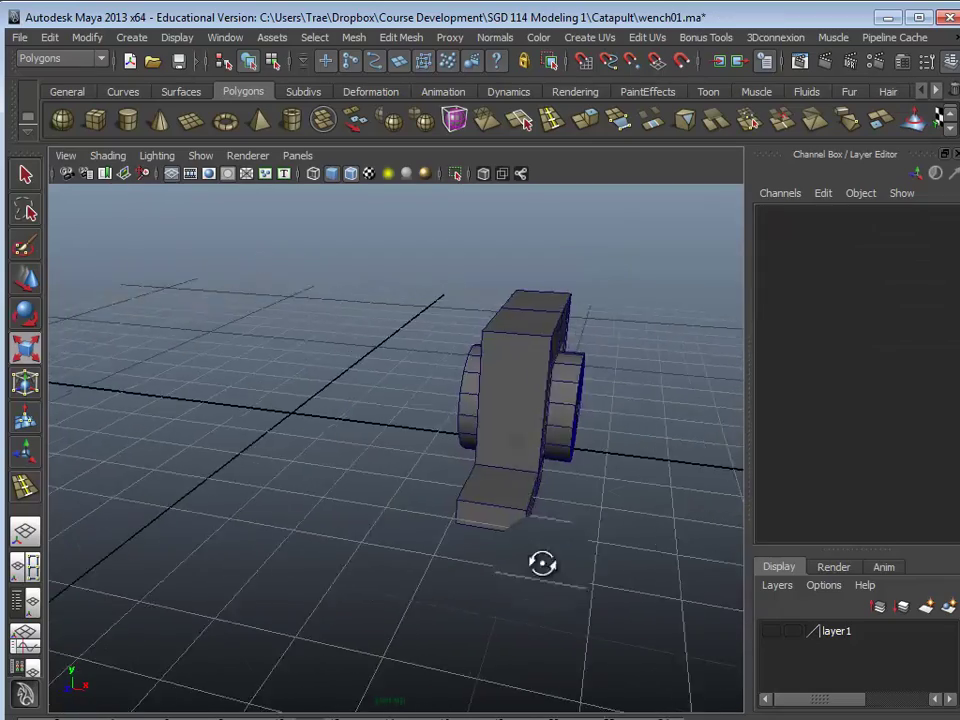
Examine how the cylinder fits through the bracket opening from several angles.
scroll(405, 445, "up", 4)
left_click_drag(405, 445, 372, 477, "alt")
scroll(451, 465, "down", 4)
left_click(476, 367)
scroll(452, 426, "down", 4)
left_click_drag(452, 426, 476, 437, "alt")
scroll(476, 437, "up", 4)
left_click_drag(288, 507, 391, 452, "alt")
left_click(264, 548)
Move the vertices at the cylinder end nearest the grid origin outward along X to lengthen the shaft.
left_click(391, 447)
right_click_drag(394, 421, 348, 416)
left_click_drag(350, 535, 318, 315, "alt")
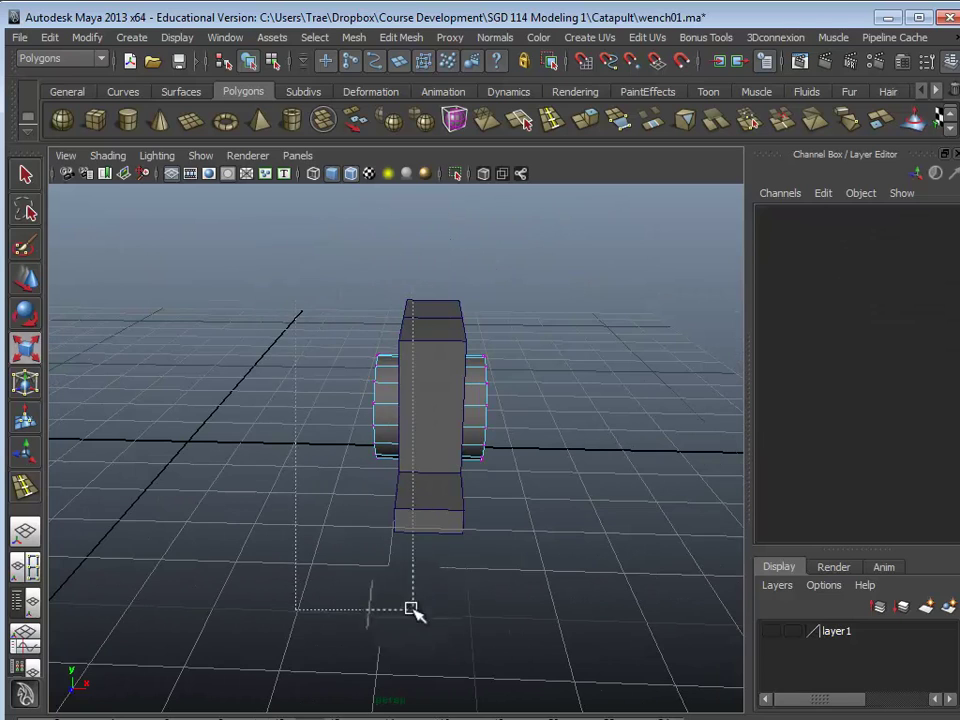
left_click_drag(406, 609, 396, 608)
left_click_drag(375, 610, 331, 636, "alt")
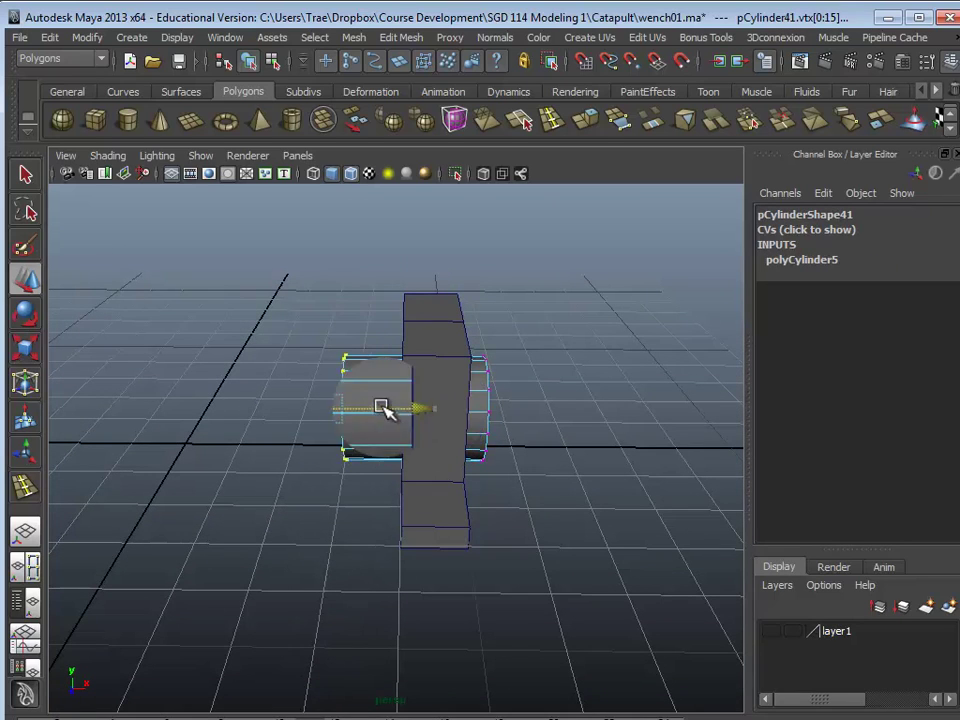
left_click_drag(370, 408, 213, 415)
left_click(223, 560)
left_click_drag(222, 561, 155, 540, "alt")
left_click_drag(376, 533, 409, 506, "alt")
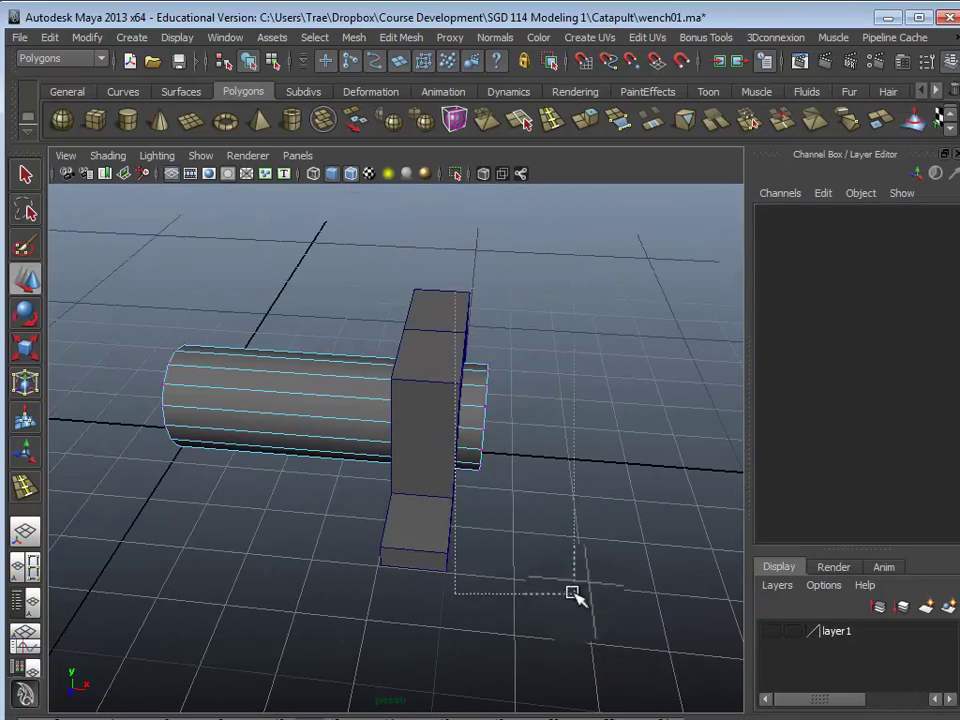
Move the vertices at the cylinder's opposite end outward along X so the shaft extends further beyond the bracket.
left_click_drag(572, 594, 574, 595)
mouse_move(574, 595)
left_mouse_down("alt")
mouse_move(482, 617)
mouse_move(573, 603)
left_mouse_up("alt")
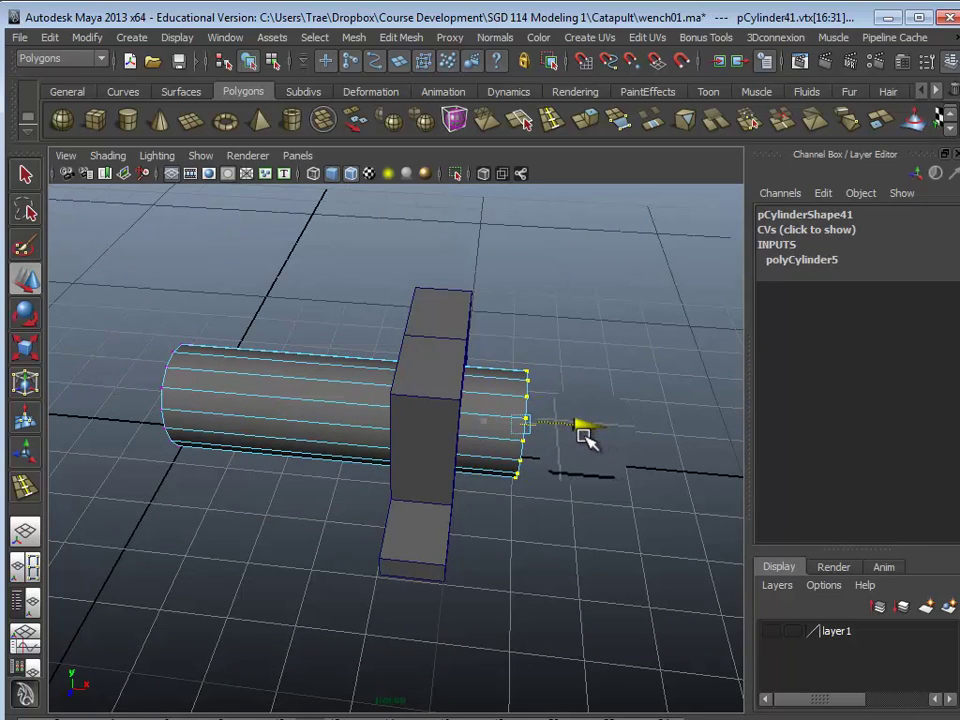
left_click_drag(584, 437, 586, 380, "alt")
left_click_drag(570, 510, 512, 562, "alt")
left_click_drag(617, 478, 637, 487)
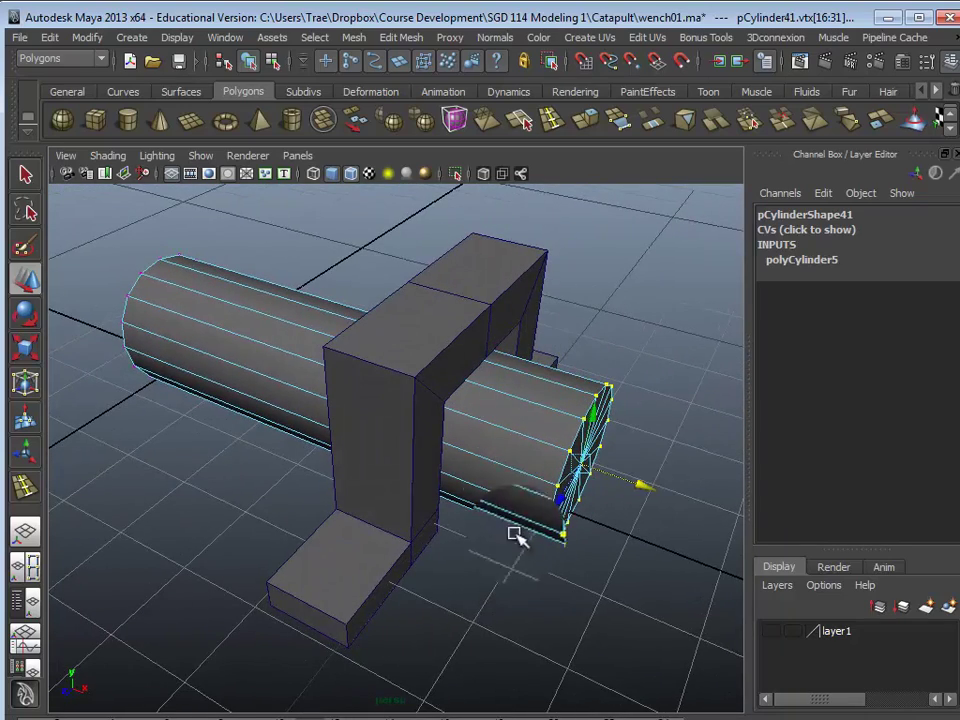
Show layer1 briefly to compare the shaft with the finished winch models, and hide it again.
scroll(666, 573, "down", 3)
left_click_drag(666, 573, 550, 606, "alt")
left_click(769, 631)
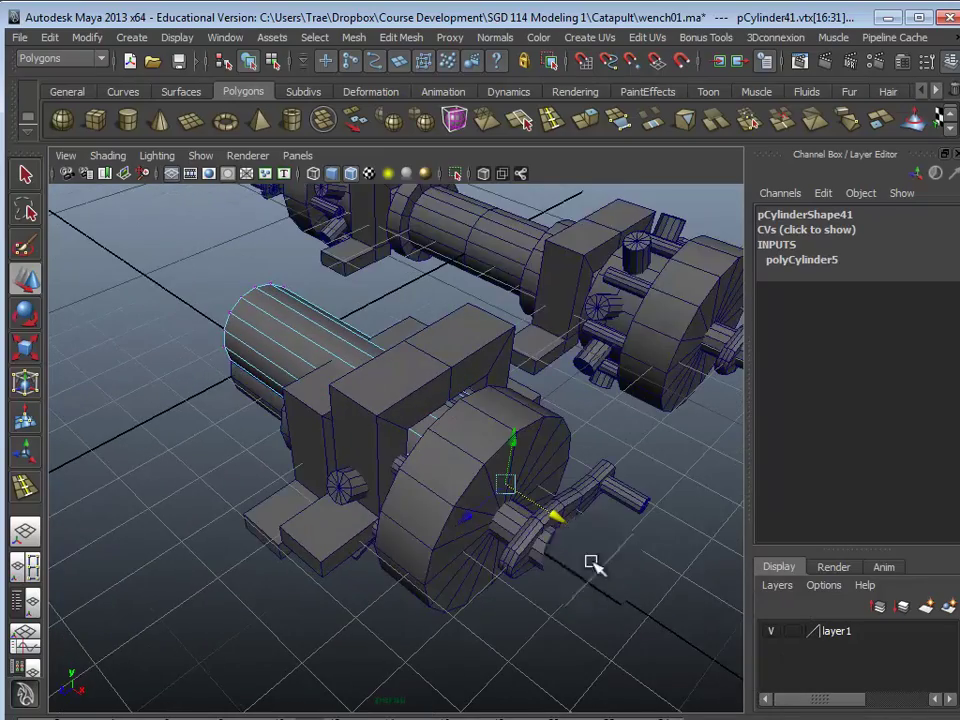
left_click_drag(584, 550, 506, 570, "alt")
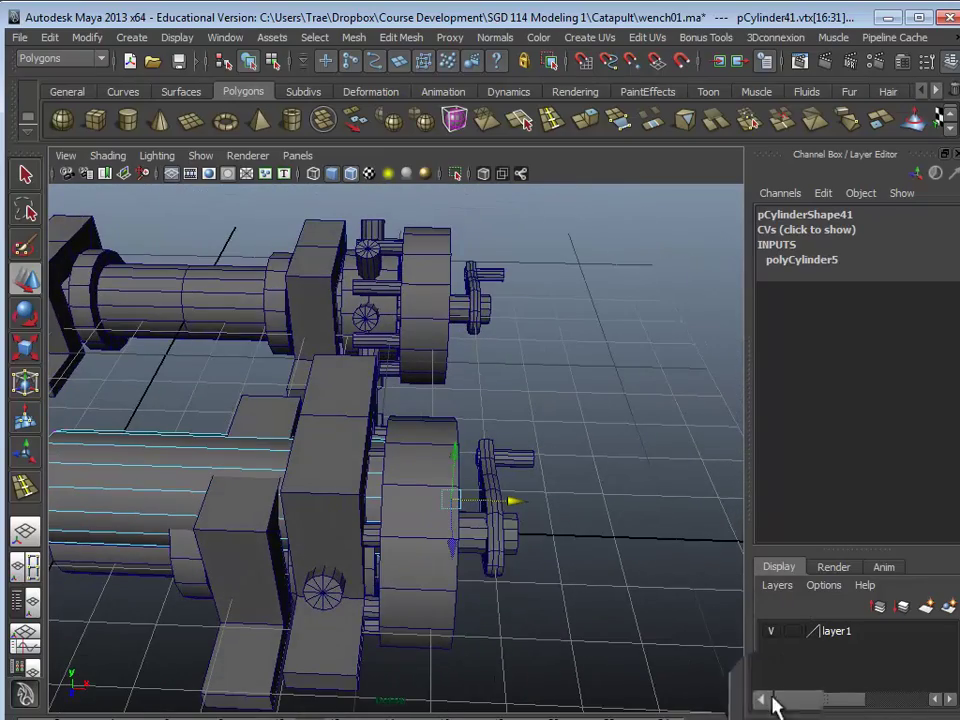
left_click(771, 631)
key("f")
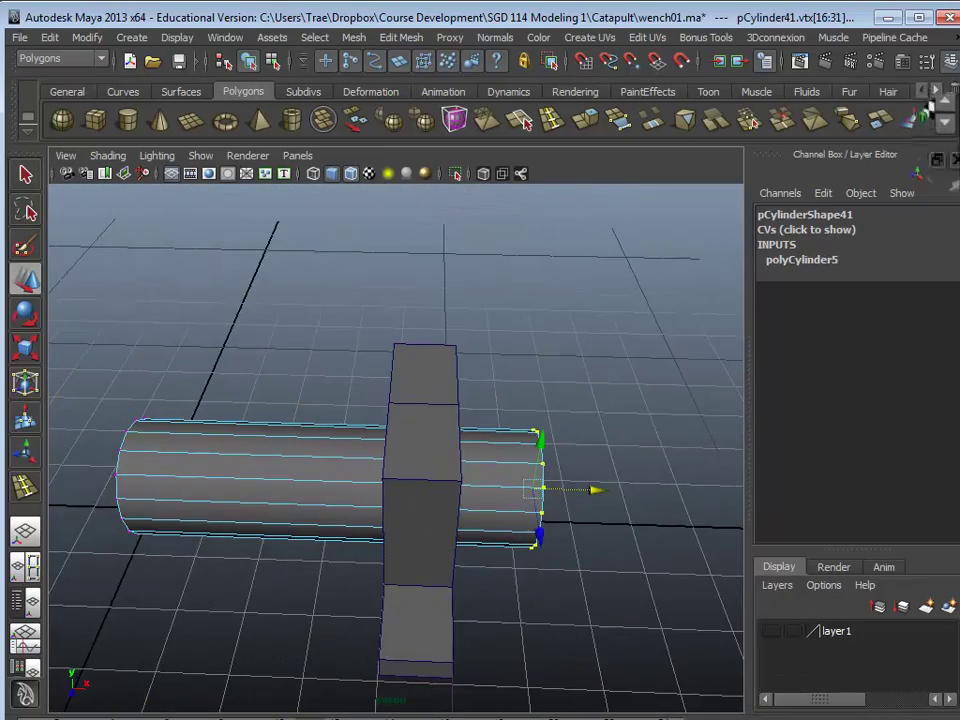
Close the Channel Box / Layer Editor to enlarge the view of the shaft and bracket.
left_click(956, 156)
middle_click_drag(605, 448, 690, 403, "alt")
left_click_drag(690, 403, 426, 502, "alt")
Start the Insert Edge Loop Tool for the shaft and set Maintain position to Equal distance from edge.
left_click(330, 537)
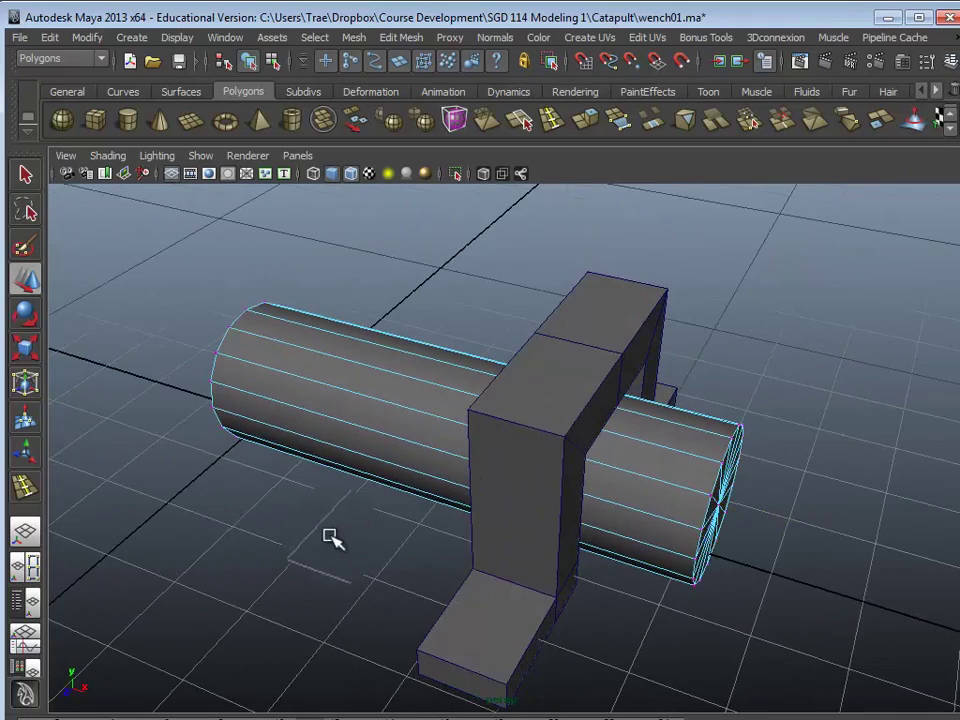
left_click_drag(333, 538, 386, 343, "alt")
left_click(552, 122)
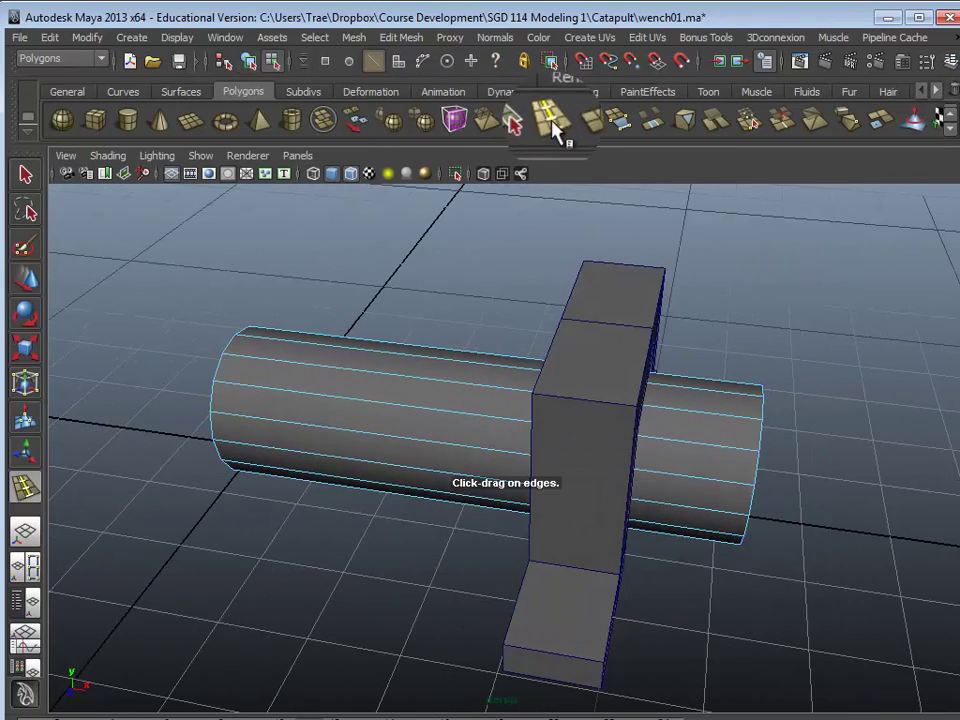
double_click(26, 487)
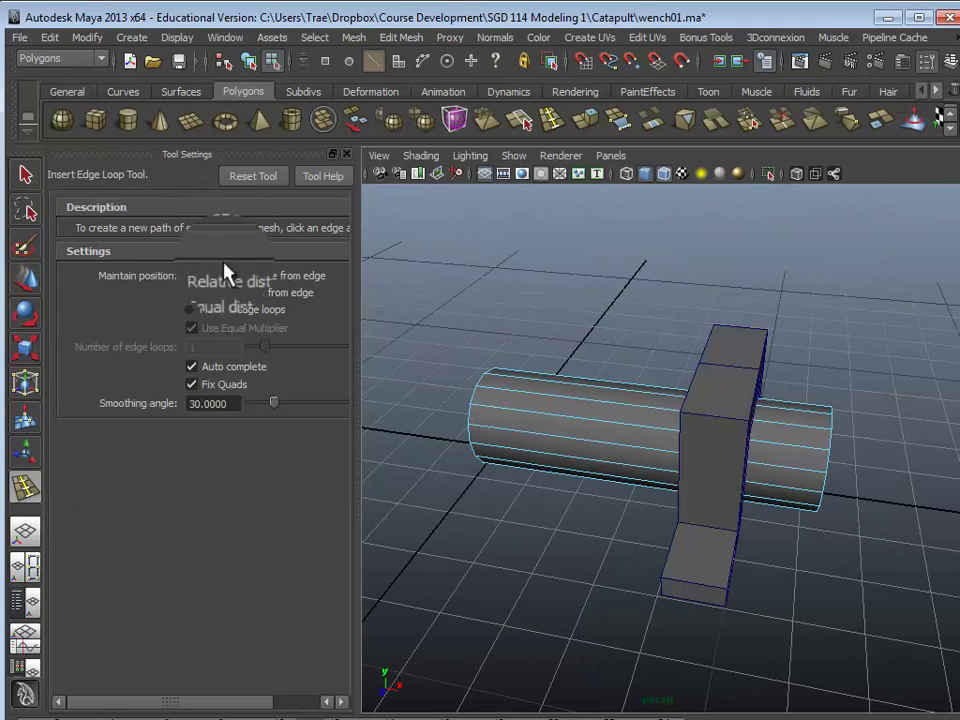
left_click(209, 275)
left_click(220, 293)
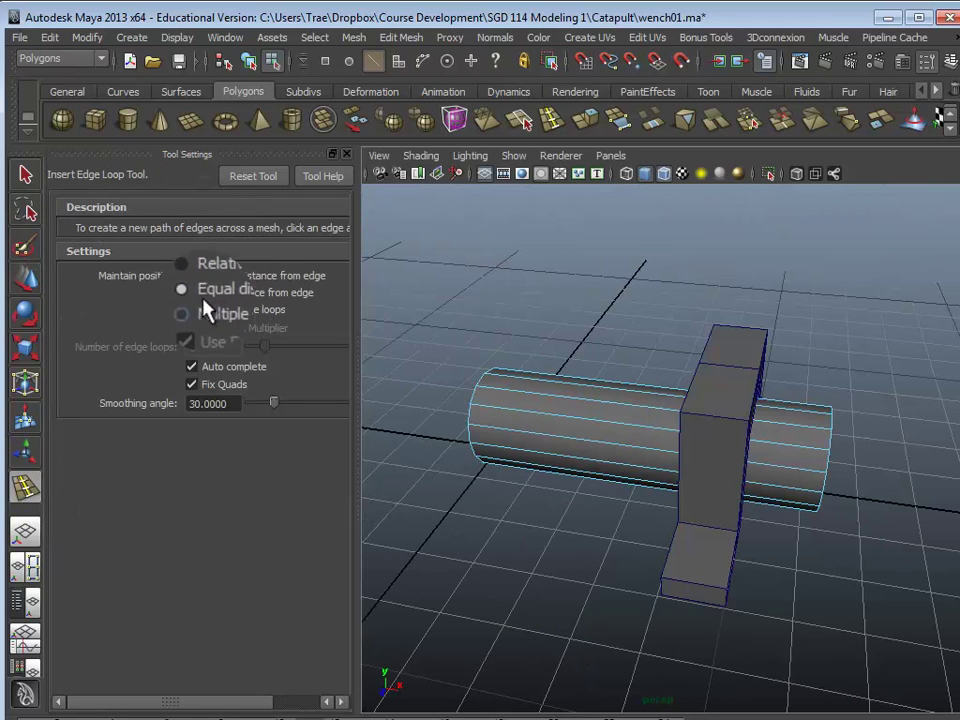
Insert one edge loop around the shaft on each side of the bracket, close to the bracket faces.
left_click_drag(522, 542, 548, 535, "alt")
scroll(614, 538, "up", 3)
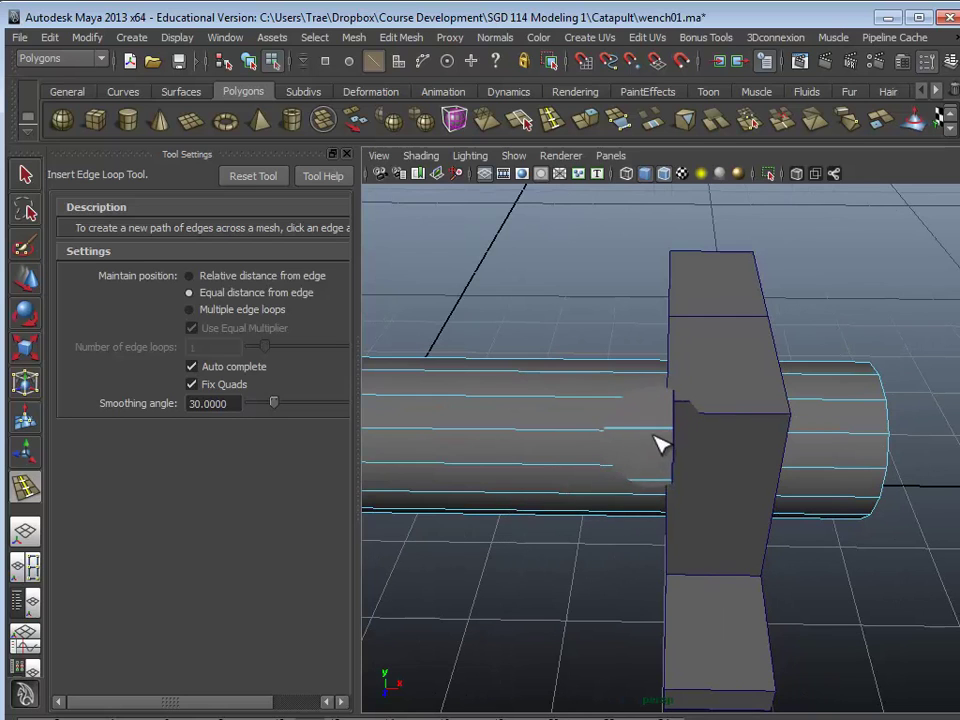
left_click_drag(657, 434, 657, 432)
left_click_drag(728, 474, 660, 478, "alt")
left_click_drag(738, 443, 741, 443)
left_click_drag(714, 502, 762, 502, "alt")
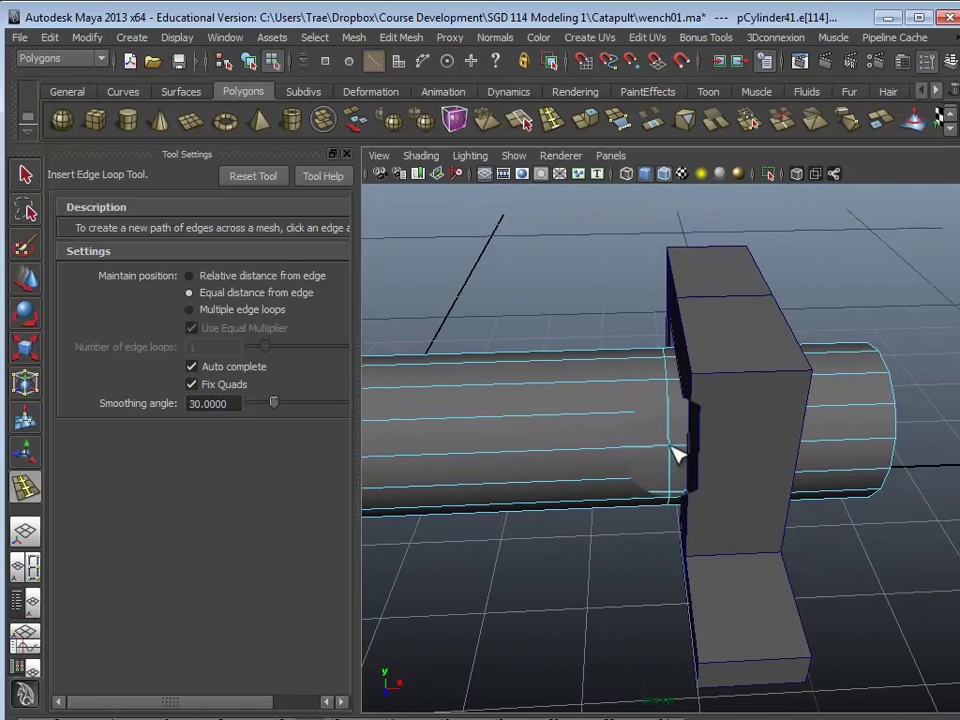
mouse_move(671, 452)
left_mouse_down("alt")
mouse_move(730, 480)
mouse_move(670, 485)
mouse_move(667, 472)
left_mouse_up("alt")
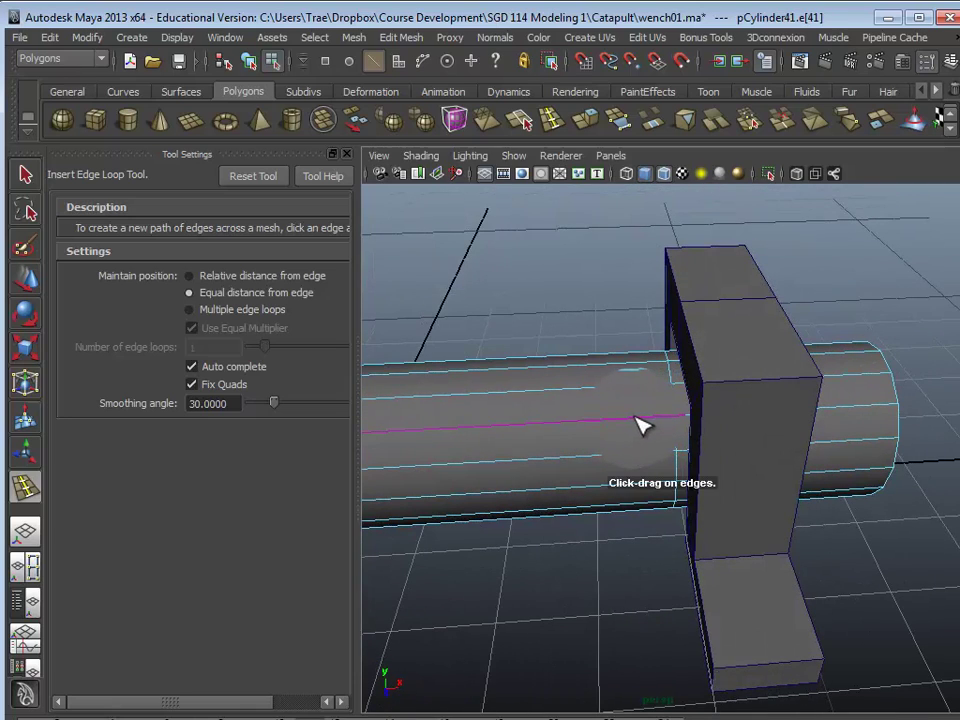
Insert another edge loop slightly farther from the bracket on the shaft's long side, outlining a narrow band.
left_click_drag(628, 428, 629, 429)
left_click_drag(578, 611, 538, 582, "alt")
right_click_drag(538, 582, 551, 584, "alt")
middle_click_drag(551, 584, 568, 614, "alt")
left_click_drag(553, 578, 557, 600, "alt")
key("w")
scroll(565, 586, "up", 5)
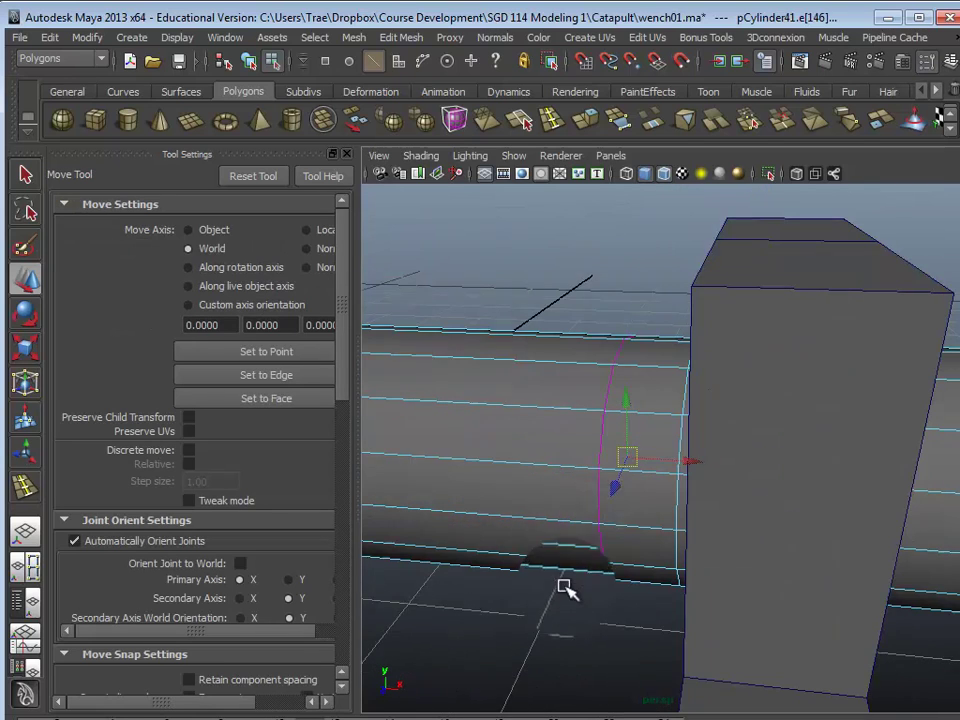
left_click(567, 592)
Extrude the narrow band of faces beside the bracket on the shaft's long side outward into a raised collar.
right_click(571, 491)
right_click_drag(565, 486, 563, 534)
left_click_drag(563, 540, 554, 566, "alt")
scroll(552, 569, "down", 5)
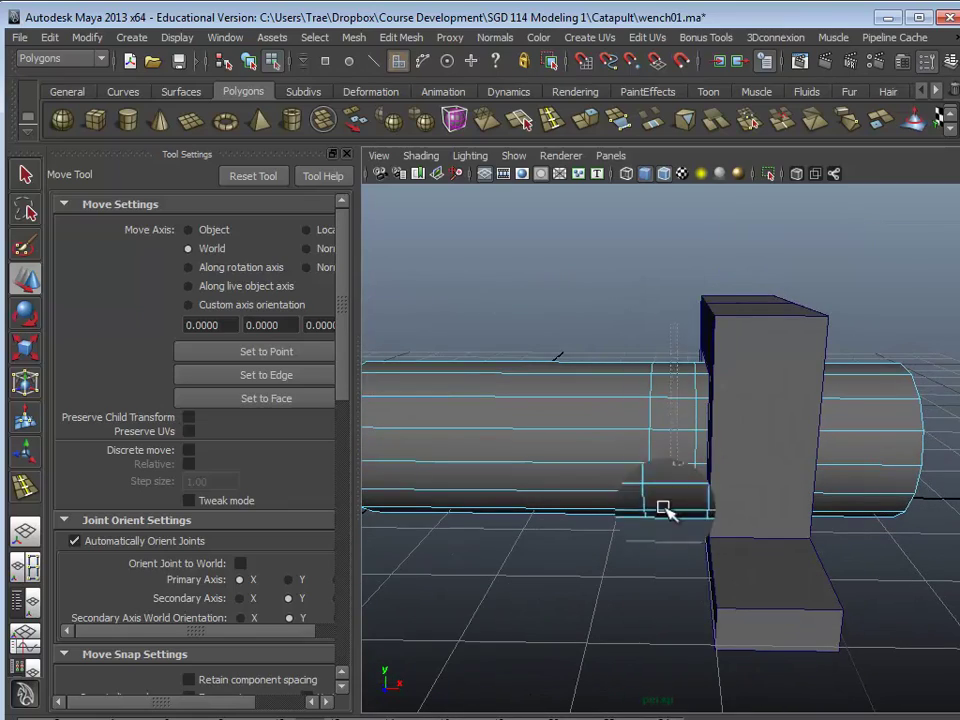
left_click_drag(661, 517, 661, 545)
left_click_drag(660, 598, 611, 641, "alt")
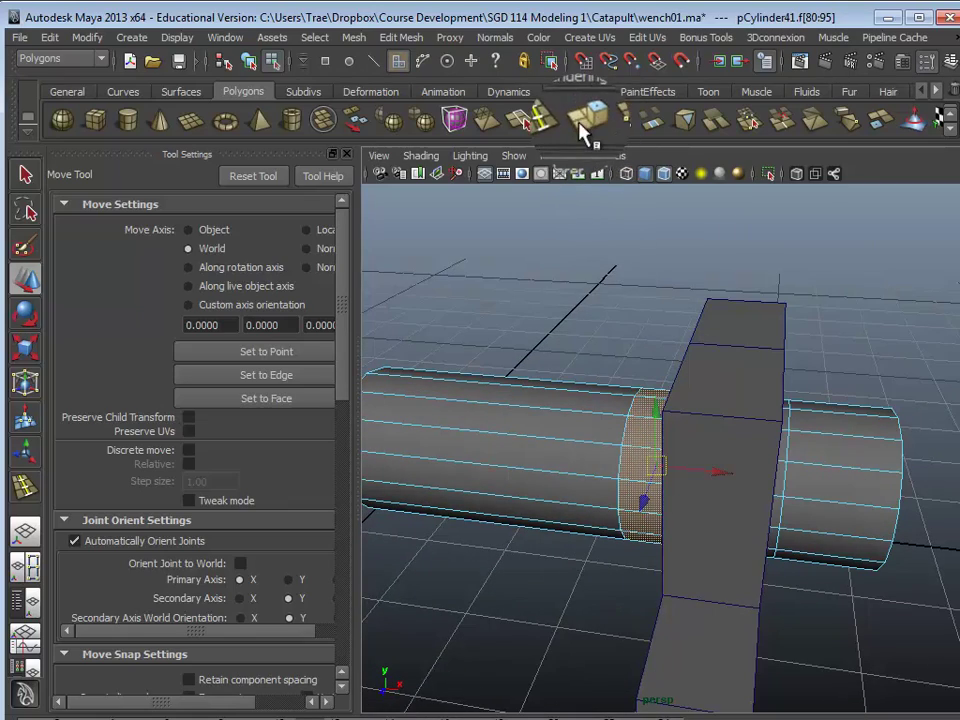
left_click(583, 130)
left_click_drag(537, 468, 745, 477, "alt")
scroll(745, 477, "up", 5)
middle_click_drag(745, 477, 565, 503, "alt")
left_click_drag(688, 486, 711, 400, "alt")
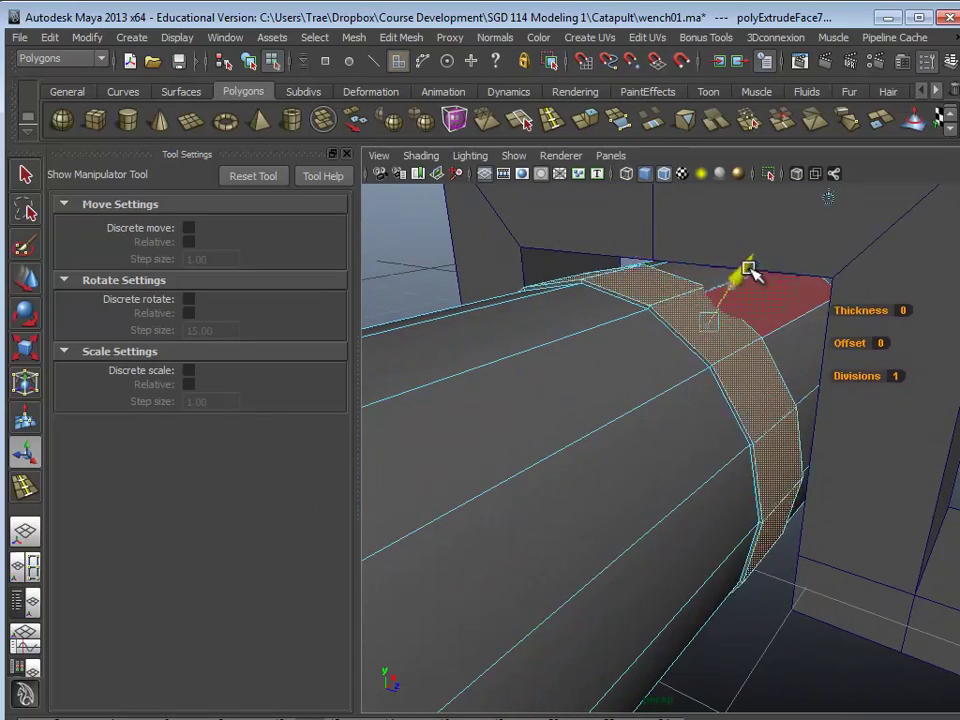
left_click_drag(752, 266, 792, 215)
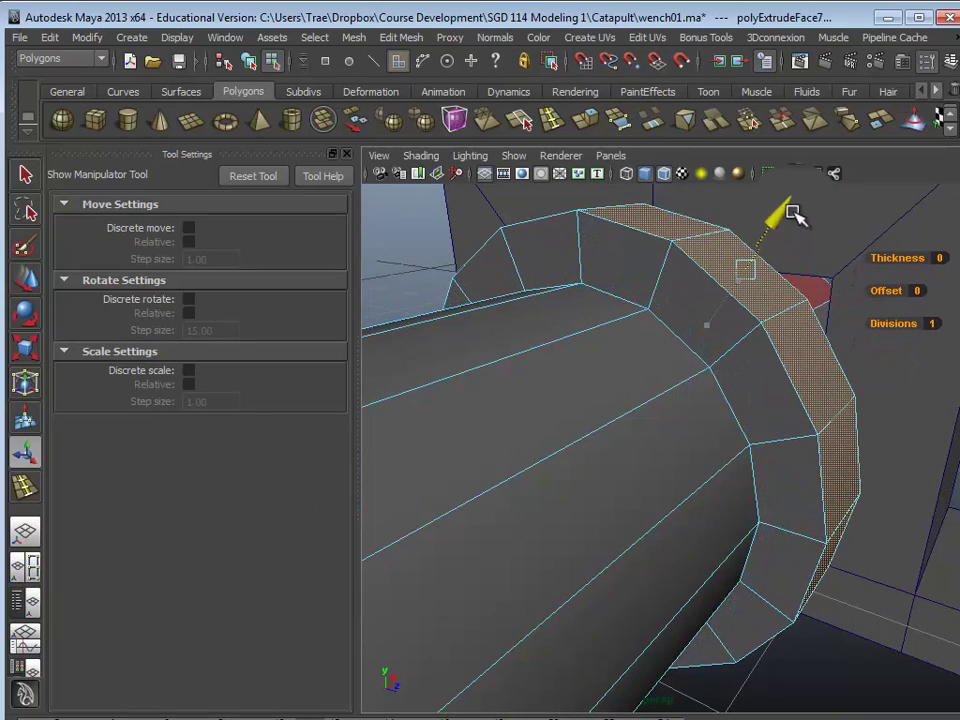
left_click_drag(834, 333, 676, 343, "alt")
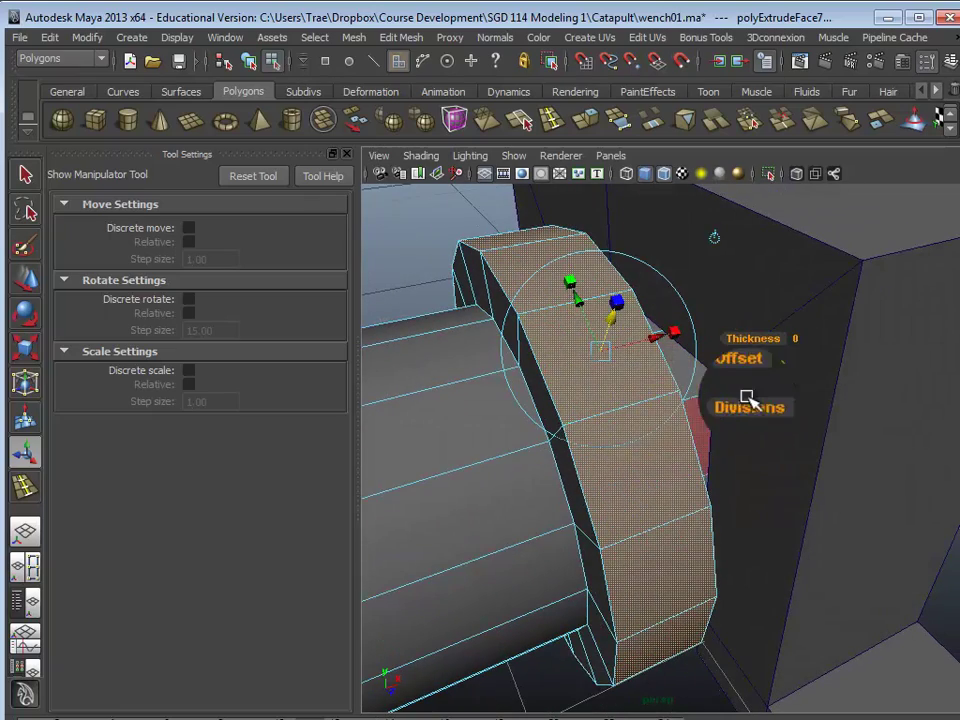
left_click(402, 232)
Extrude the side faces of the shaft's short end beyond the bracket outward into a thick drum.
left_click_drag(790, 355, 600, 440, "alt")
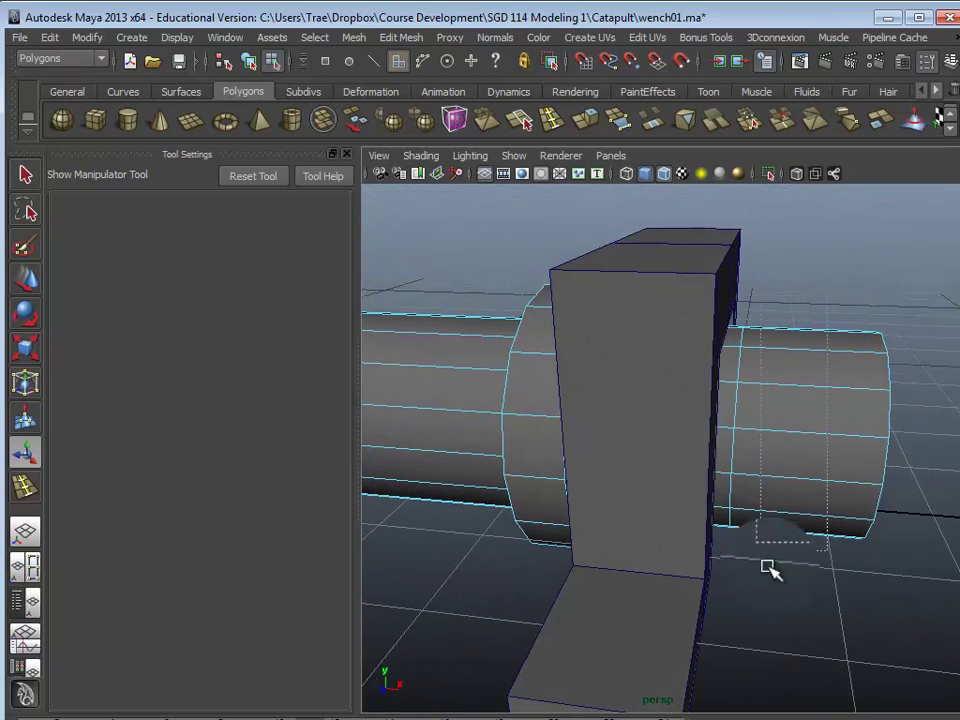
mouse_move(783, 615)
left_mouse_down("alt")
mouse_move(582, 630)
mouse_move(767, 609)
mouse_move(785, 597)
left_mouse_up("alt")
left_click(586, 121)
left_click_drag(755, 357, 886, 247, "alt")
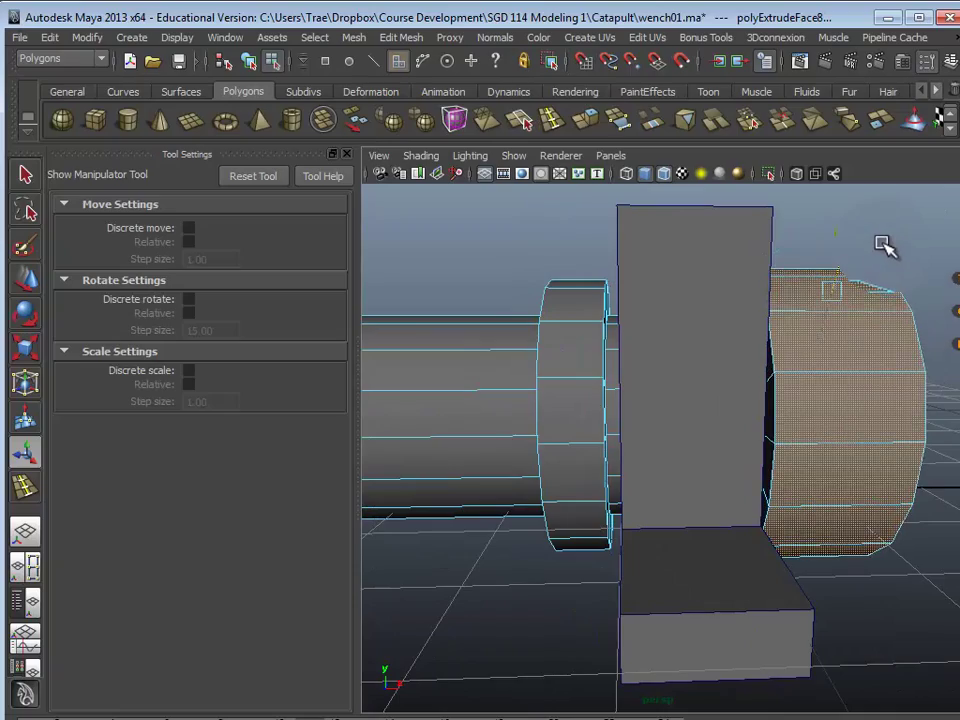
mouse_move(876, 382)
left_mouse_down("alt")
mouse_move(781, 396)
mouse_move(490, 397)
mouse_move(477, 377)
mouse_move(745, 388)
mouse_move(858, 381)
left_mouse_up("alt")
scroll(860, 565, "down", 4)
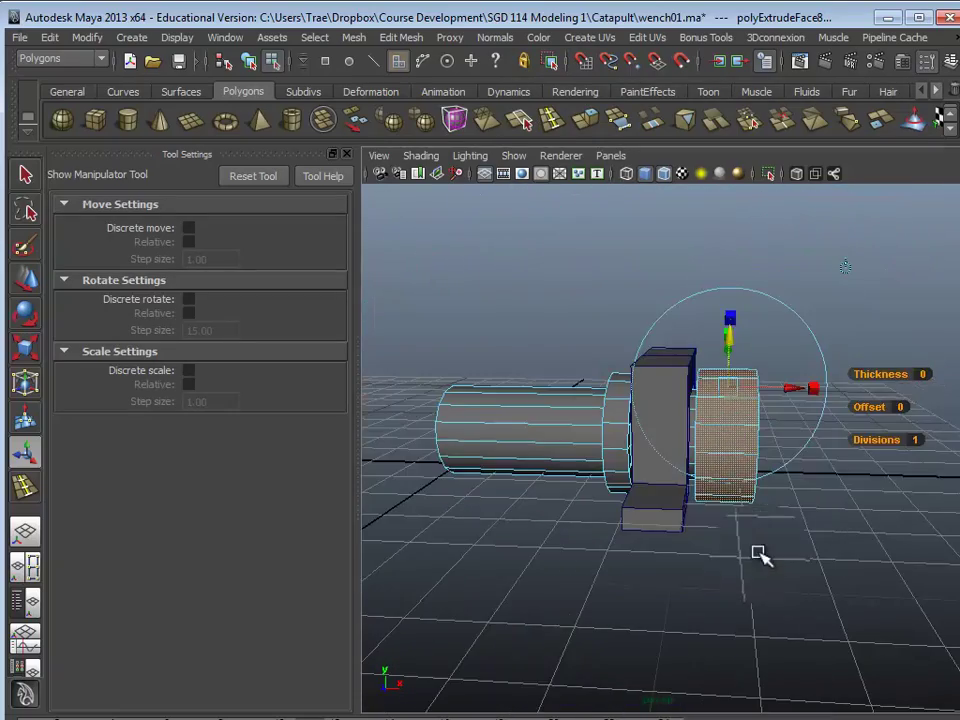
left_click(758, 553)
Extrude the outer ring of faces on the drum's end cap outward along the shaft axis to form a raised rim.
left_click_drag(758, 553, 510, 345, "alt")
scroll(648, 570, "up", 5)
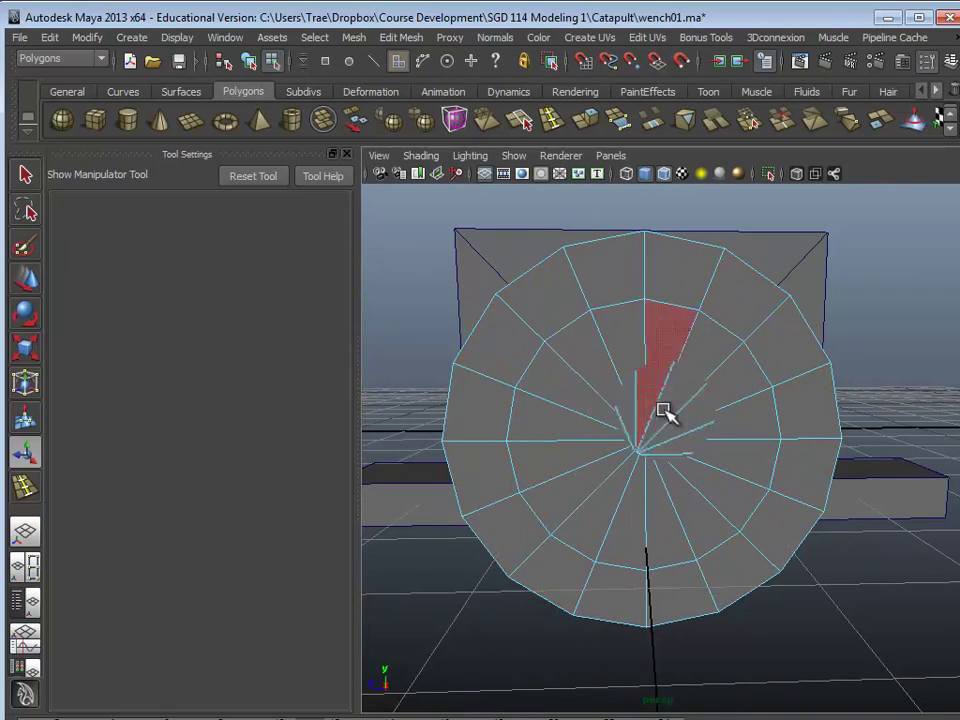
left_click_drag(648, 440, 630, 459, "alt")
left_click(694, 287)
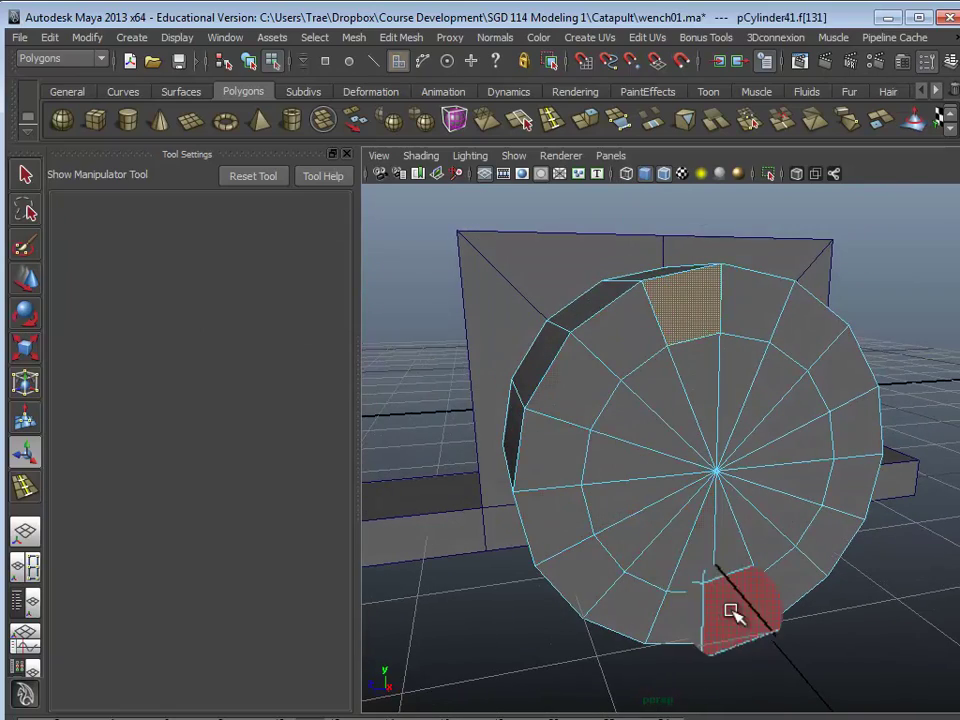
double_click(697, 622, "shift")
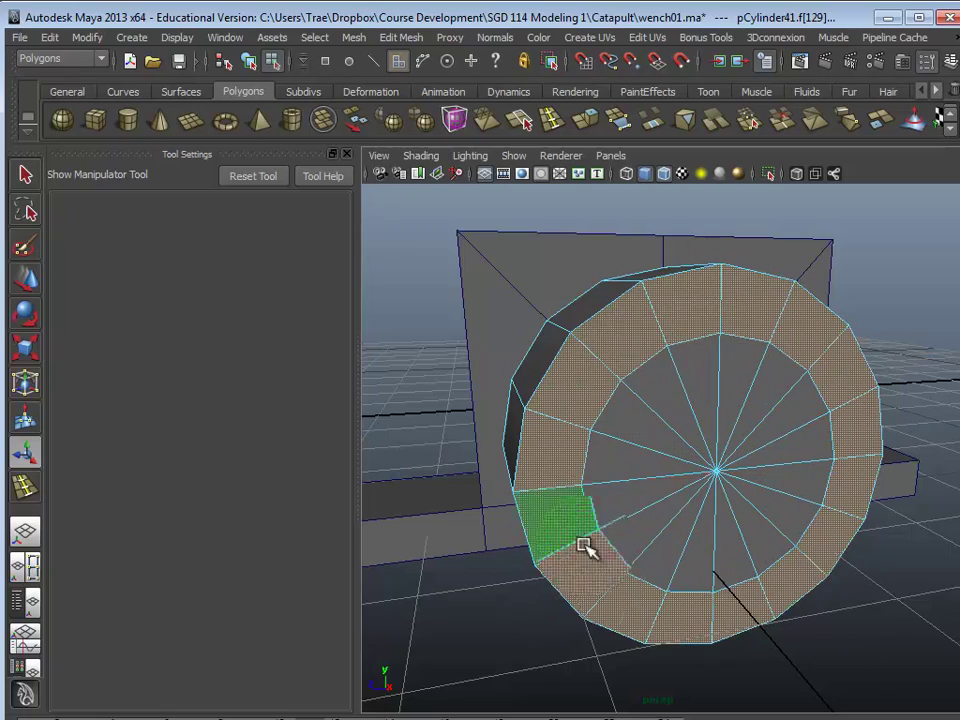
left_click_drag(799, 390, 559, 437, "alt")
left_click(594, 118)
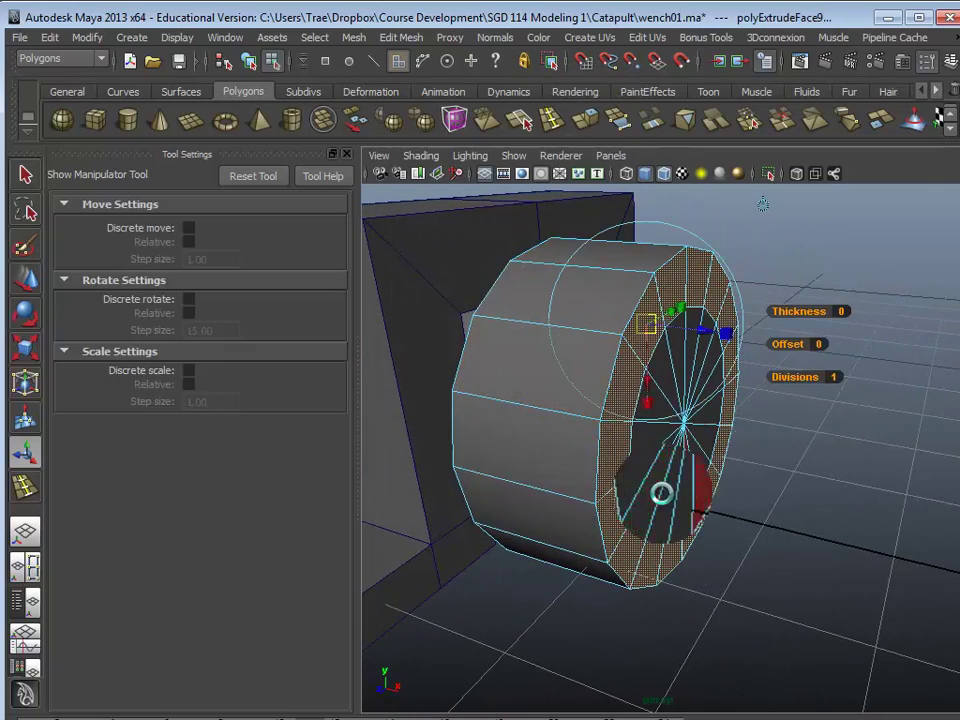
mouse_move(740, 340)
left_mouse_down()
mouse_move(763, 343)
mouse_move(737, 340)
left_mouse_up()
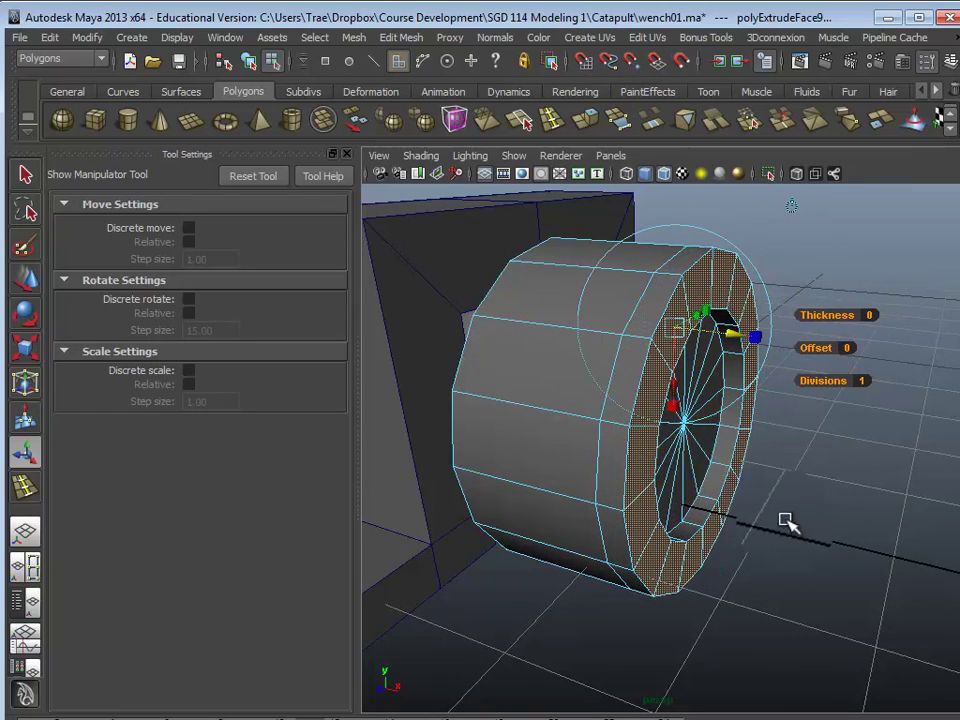
left_click(786, 522)
Return the shaft to object mode, clear the selection and close the Tool Settings.
scroll(694, 508, "down", 3)
left_click_drag(694, 508, 620, 511, "alt")
scroll(620, 511, "down", 3)
right_click_drag(561, 412, 623, 393)
left_click(564, 496)
scroll(564, 496, "down", 3)
mouse_move(564, 496)
left_mouse_down("alt")
mouse_move(674, 507)
mouse_move(573, 508)
left_mouse_up("alt")
scroll(573, 508, "up", 4)
mouse_move(645, 530)
left_mouse_down("alt")
mouse_move(515, 490)
mouse_move(620, 424)
mouse_move(767, 495)
mouse_move(546, 497)
mouse_move(651, 541)
mouse_move(683, 531)
mouse_move(634, 521)
left_mouse_up("alt")
left_click_drag(698, 519, 602, 470, "alt")
left_click(347, 155)
Create a new polygon cylinder at the grid origin and set its Subdivisions Axis to 16.
middle_click_drag(481, 376, 400, 352, "alt")
right_click_drag(344, 417, 310, 465, "alt")
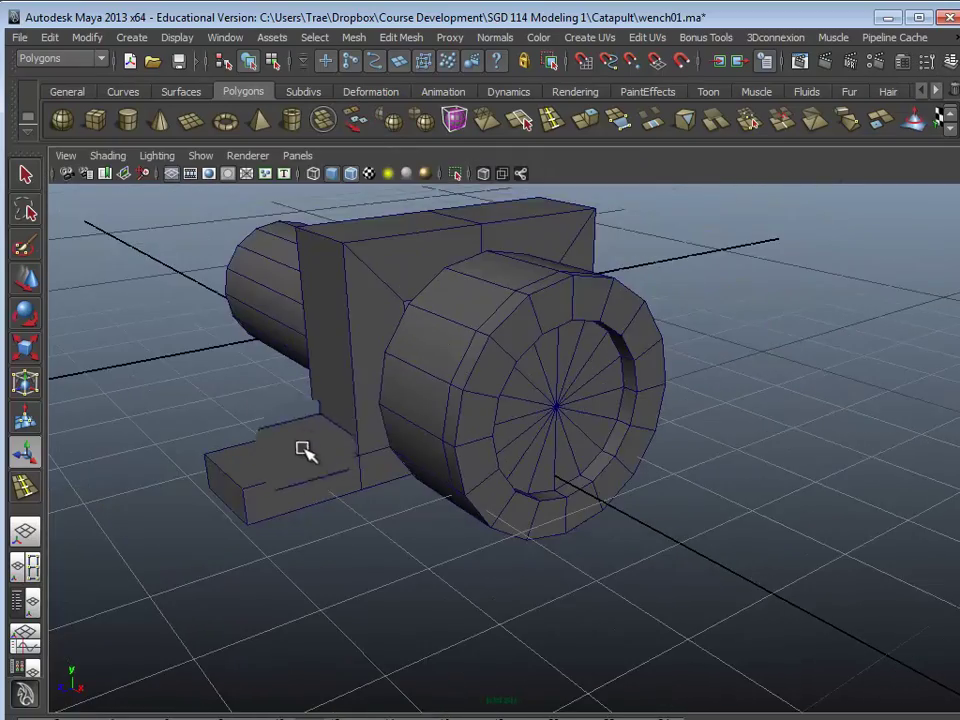
left_click_drag(306, 461, 368, 525, "alt")
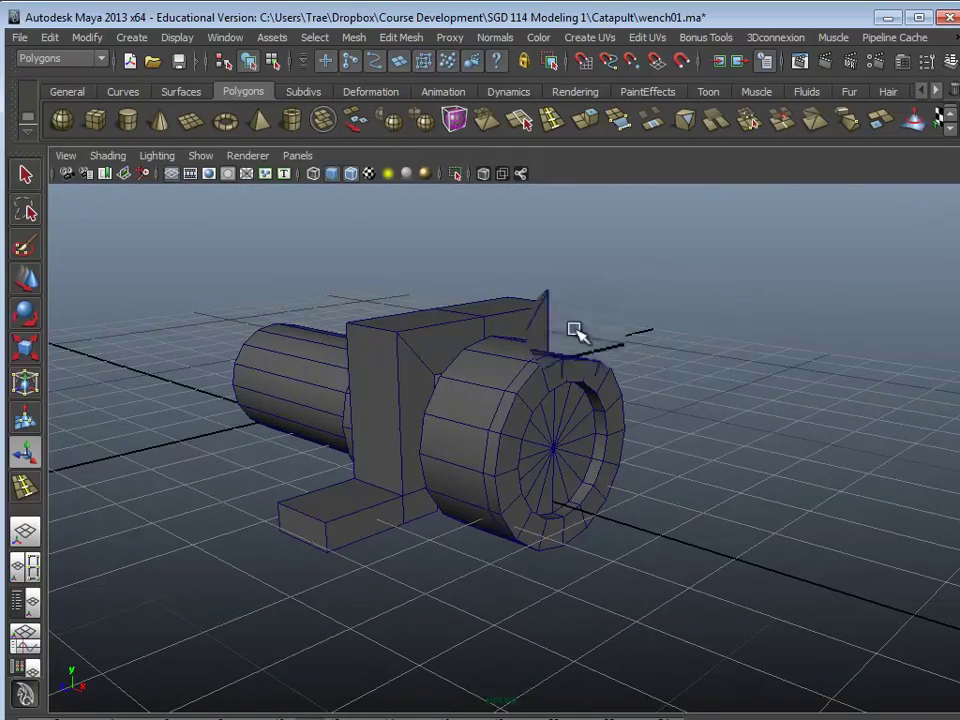
left_click_drag(445, 546, 165, 252, "alt")
left_click(127, 123)
left_click(201, 418)
left_click(951, 63)
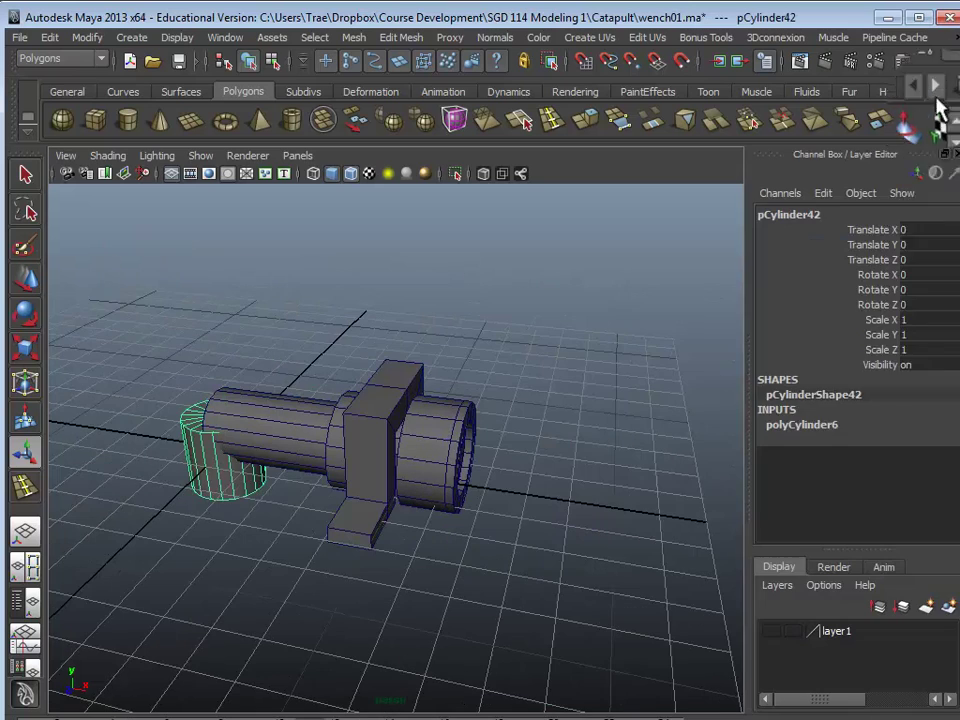
left_click(792, 428)
left_click(911, 470)
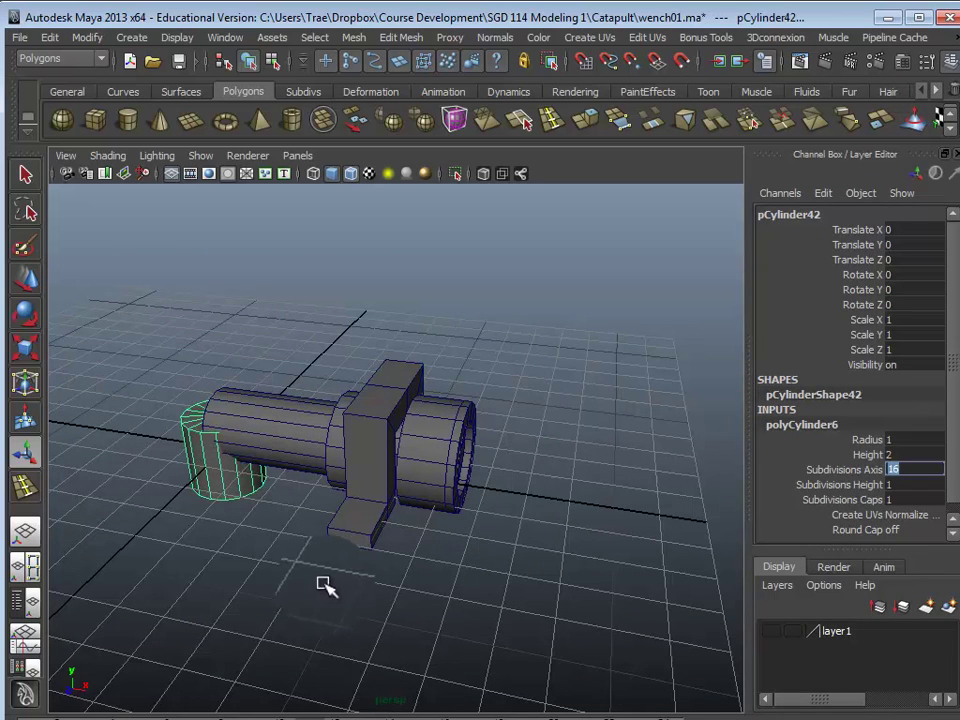
left_click_drag(278, 543, 332, 551, "alt")
left_click(330, 549)
left_click(320, 490)
Try rotating the new cylinder -90 degrees about Y and about X, resetting each rotation to 0.
scroll(318, 572, "up", 5)
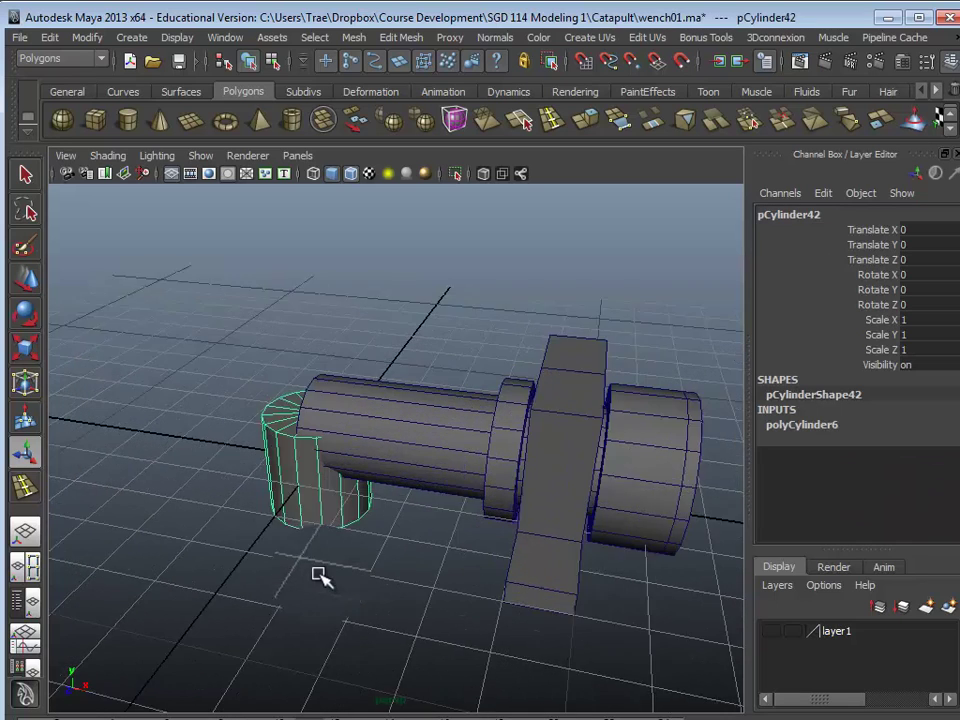
scroll(316, 550, "down", 4)
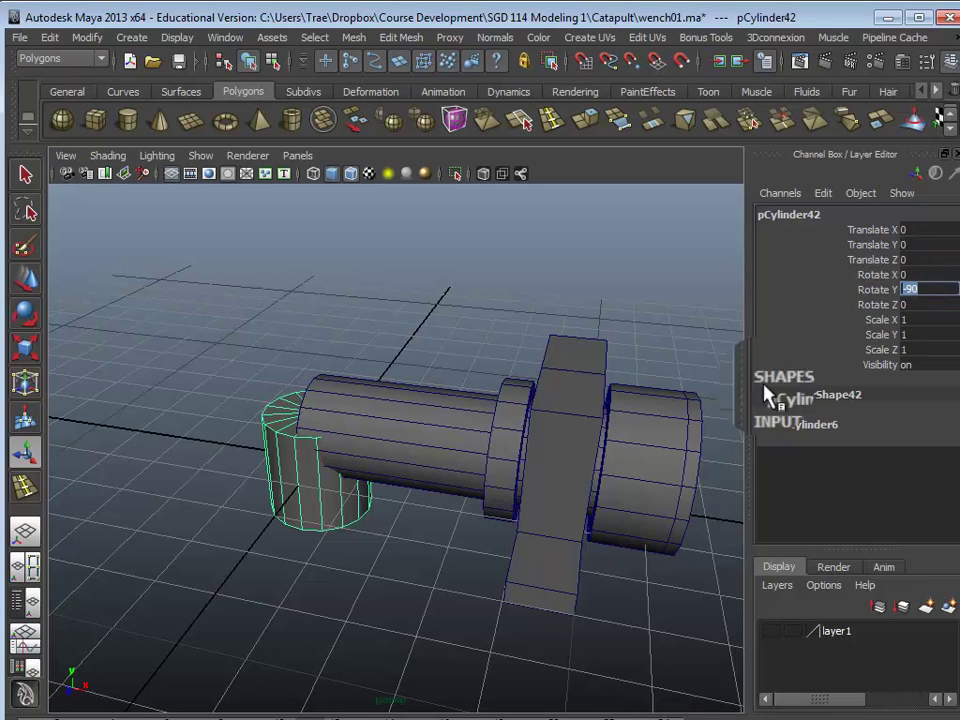
left_click(355, 569)
left_click(289, 504)
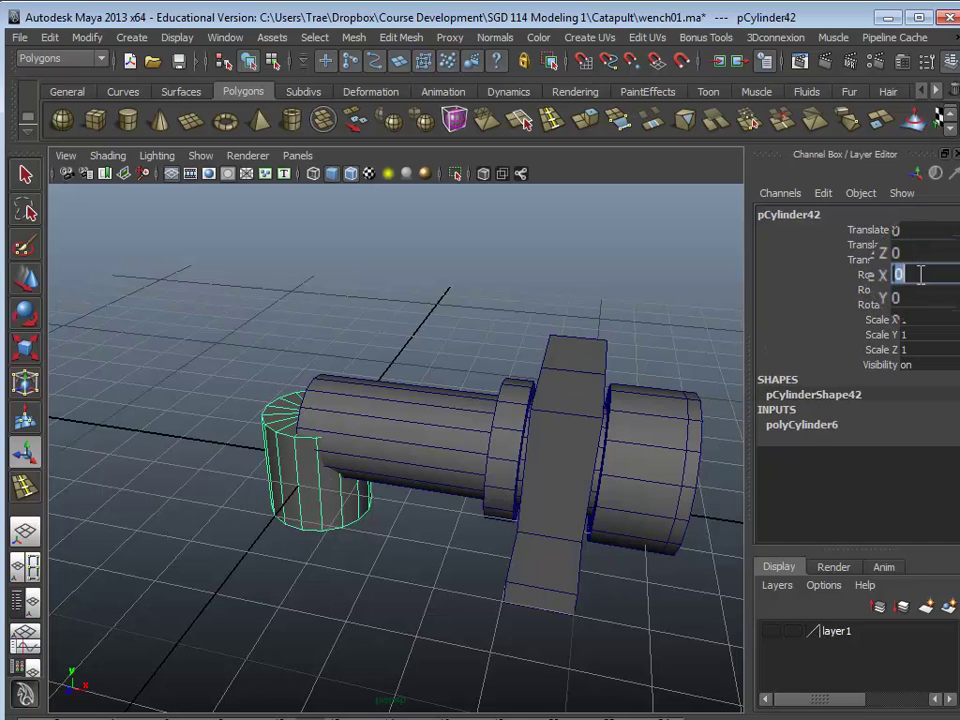
key("Return")
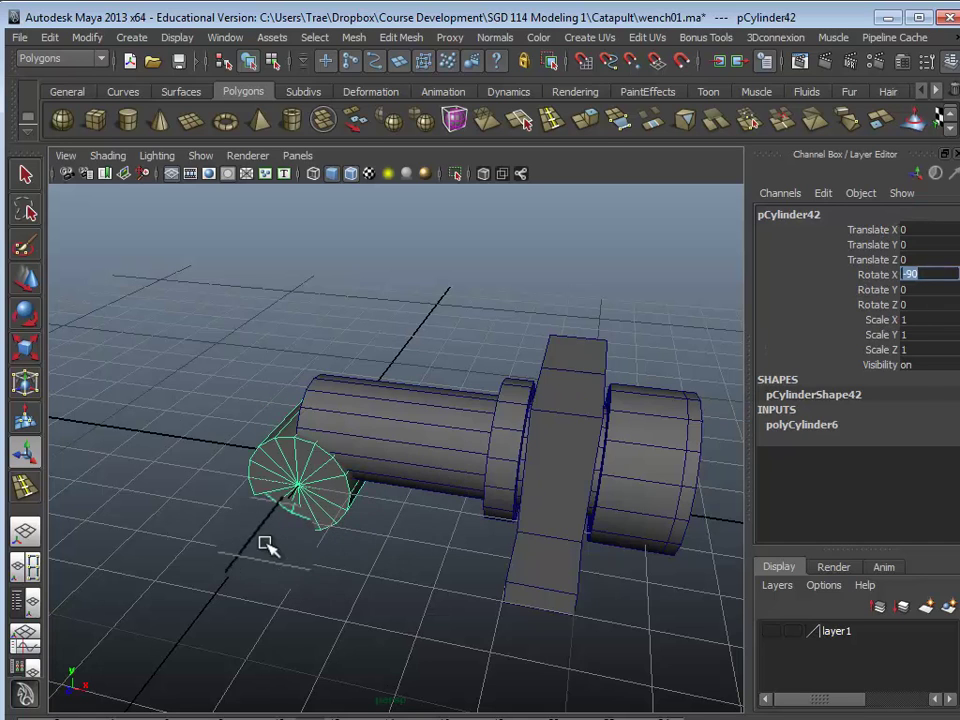
left_click_drag(264, 541, 363, 590, "alt")
key("Delete")
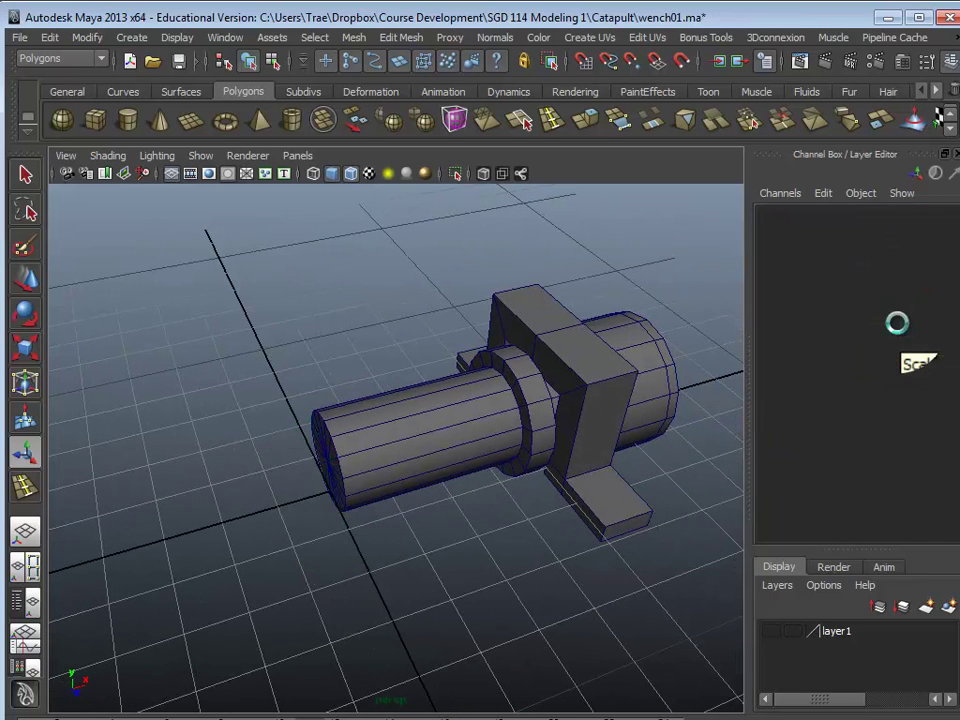
key("ctrl+z")
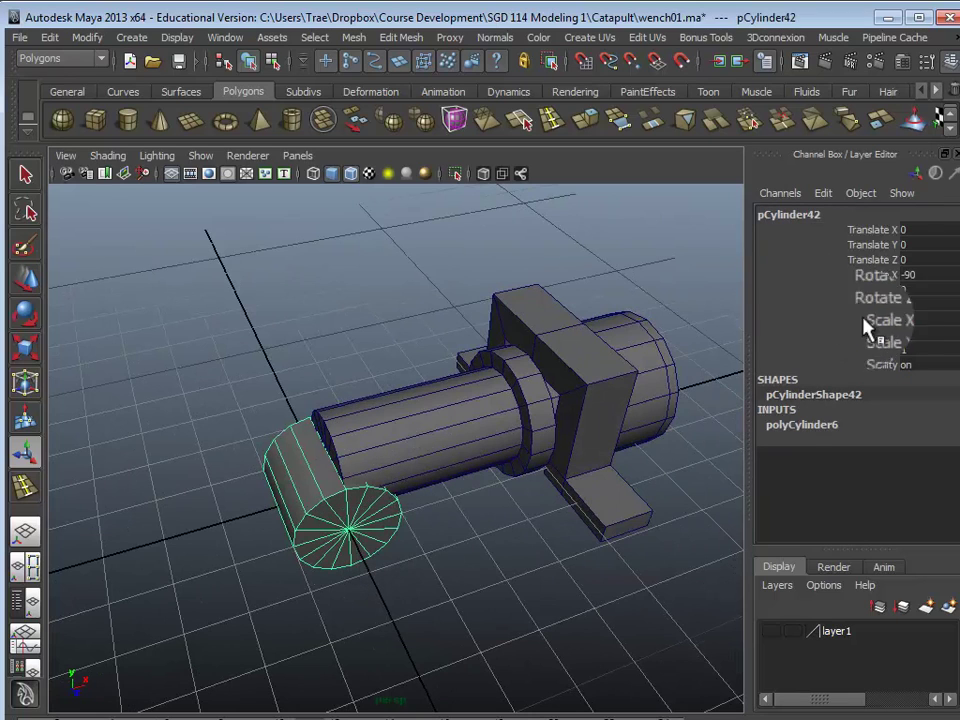
type("0")
key("Return")
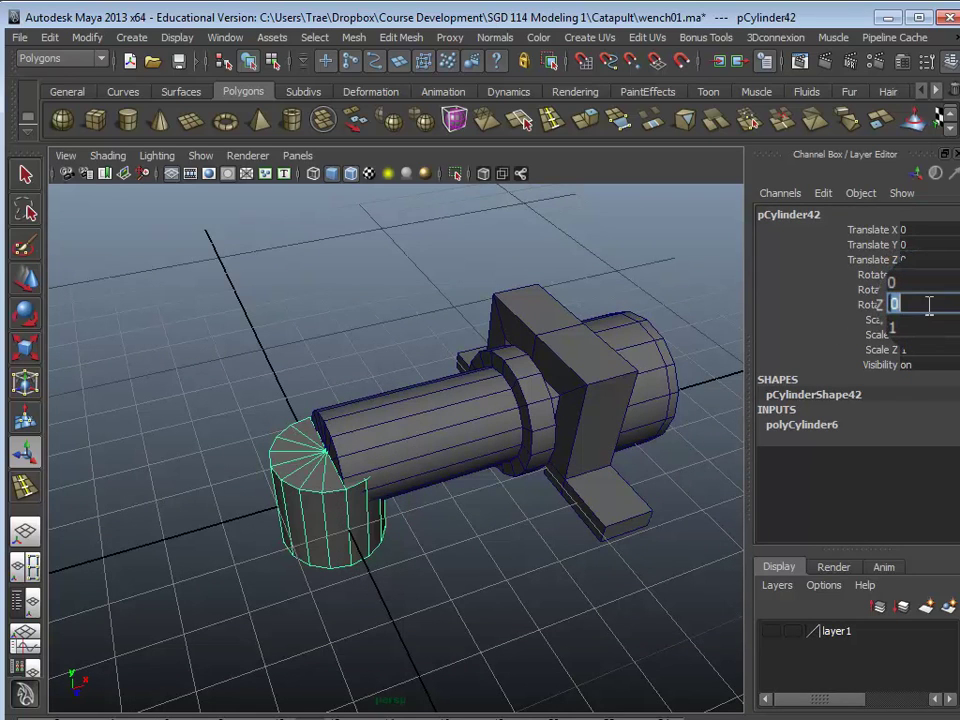
Set the new cylinder's Rotate Z to -90 so it lies parallel to the shaft.
left_click(929, 305)
type("-90")
key("Return")
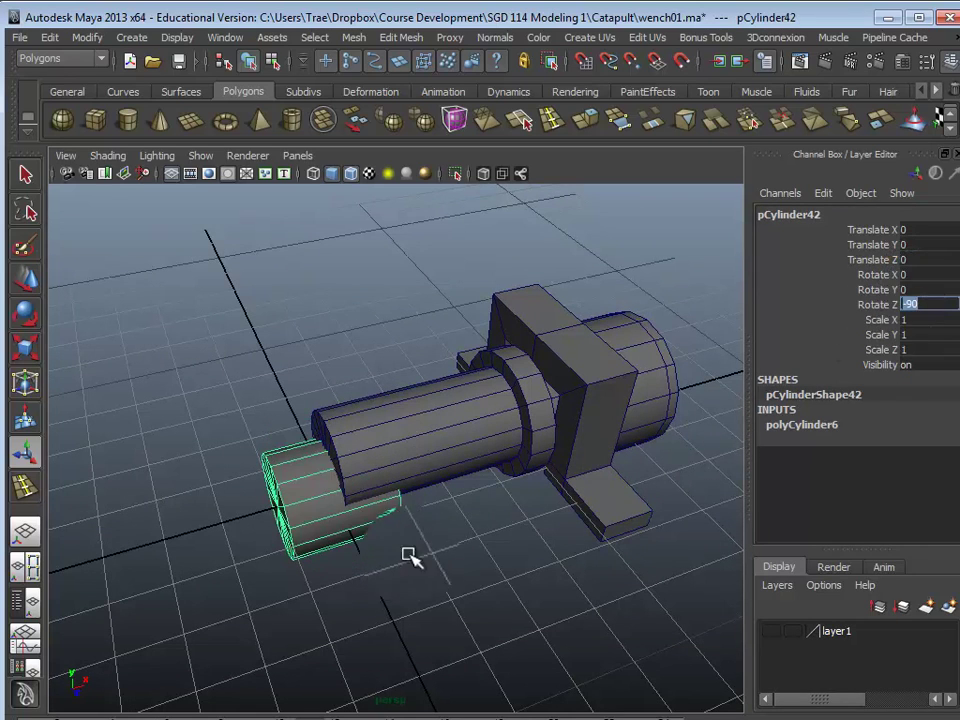
left_click(438, 570)
left_click_drag(502, 567, 438, 560, "alt")
left_click(355, 500)
Move the new cylinder along X to about 7.464, in front of the drum's recessed end.
left_click_drag(373, 534, 304, 510, "alt")
scroll(304, 510, "down", 3)
key("w")
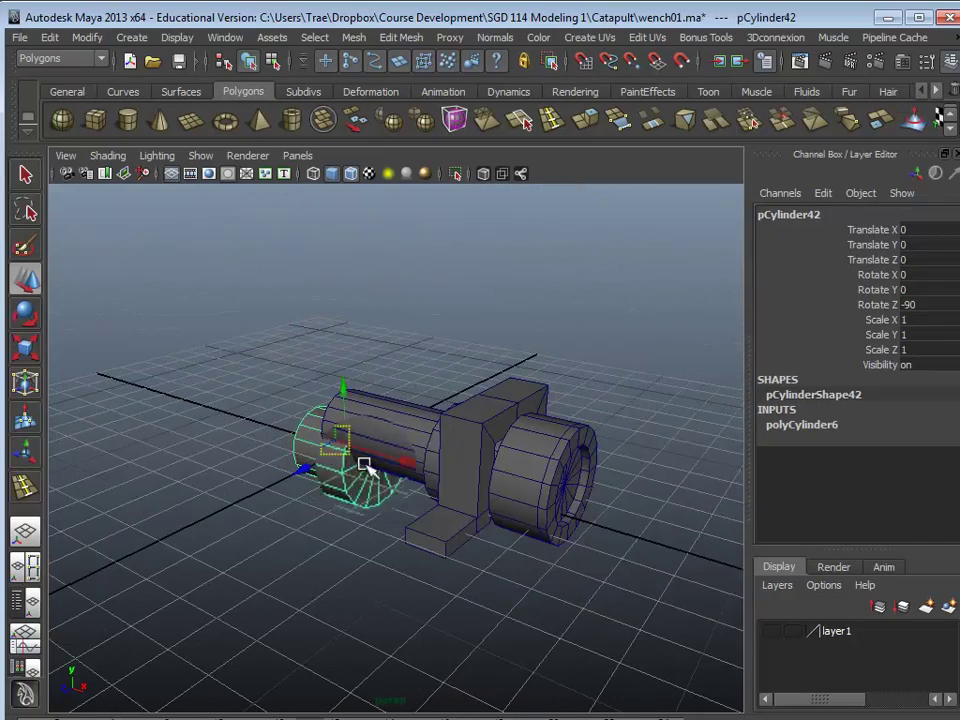
left_click_drag(393, 464, 697, 548)
left_click_drag(595, 600, 577, 533, "alt")
scroll(557, 577, "up", 5)
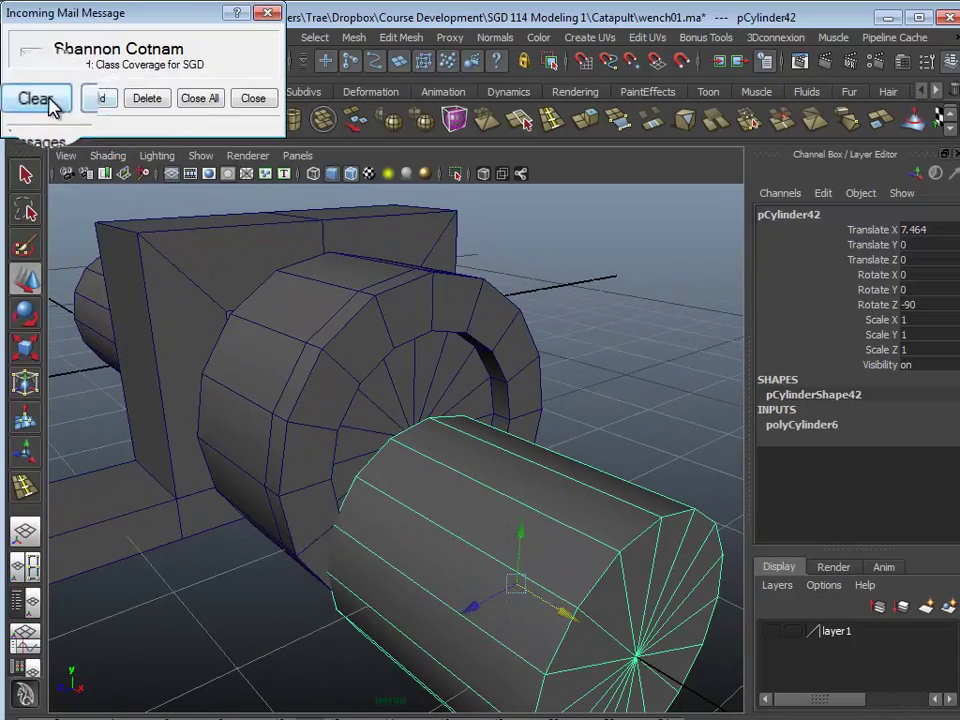
Snap the new cylinder to the centre of the drum's recessed end, at about X 6.282 and Y 0.759.
left_click(42, 103)
left_click_drag(497, 665, 452, 570, "alt")
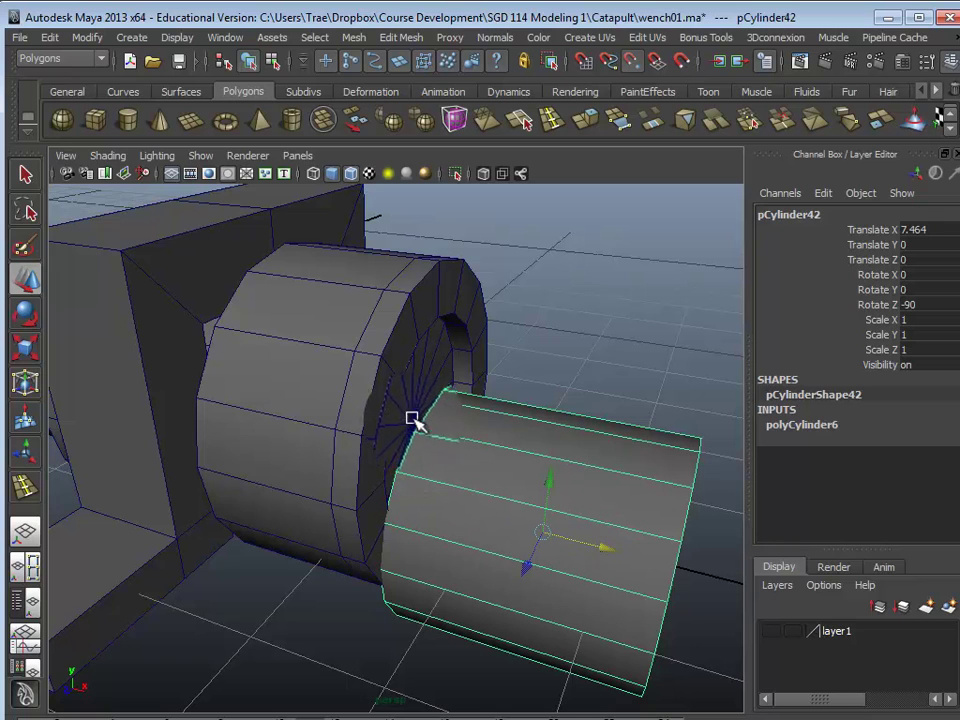
left_click_drag(541, 534, 407, 421)
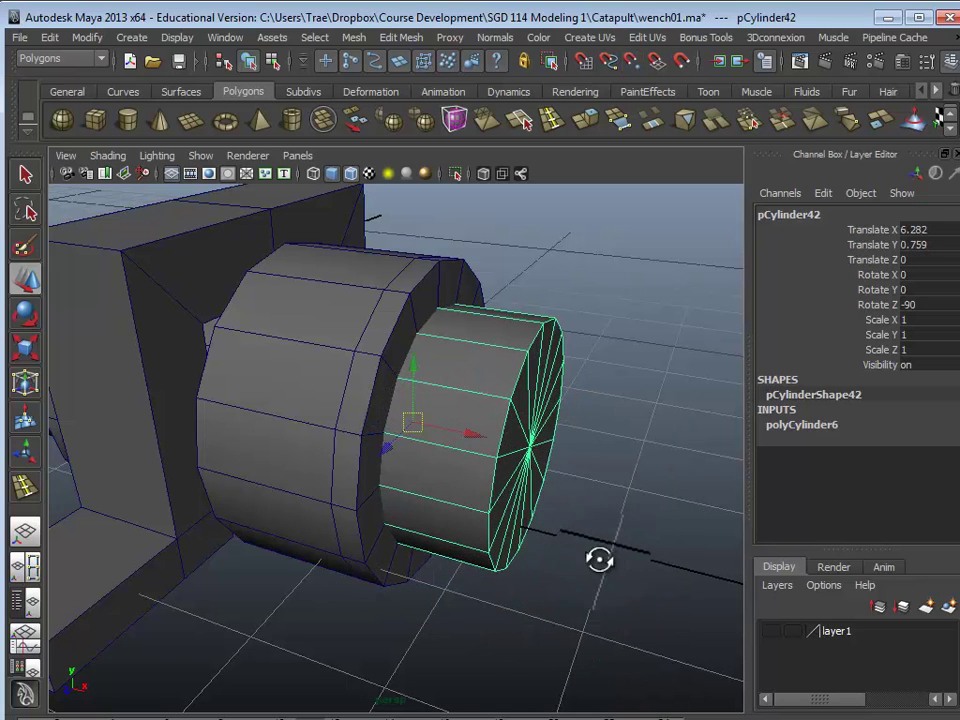
left_click_drag(594, 557, 624, 564, "alt")
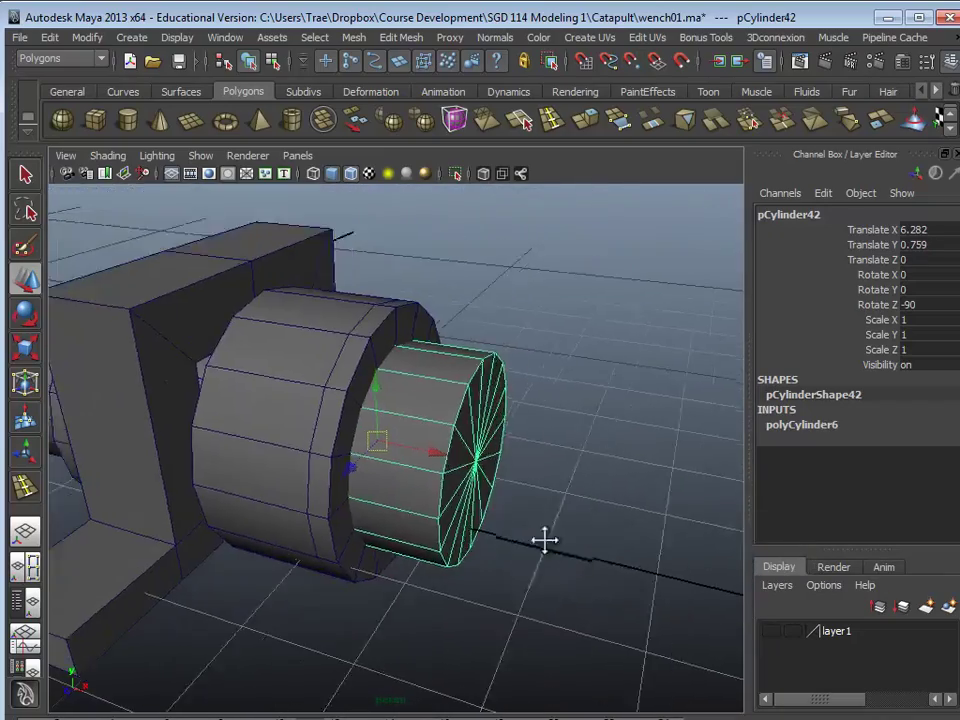
Scale the cylinder into a wide disc of about 1.602 × 0.569 × 1.602 and move it along X to about 6.866, onto the drum's end.
left_click_drag(405, 445, 596, 479)
left_click_drag(455, 531, 476, 537, "alt")
left_click_drag(619, 468, 549, 463)
left_click_drag(594, 579, 470, 520, "alt")
left_click_drag(461, 466, 576, 438)
left_click_drag(460, 485, 618, 491, "alt")
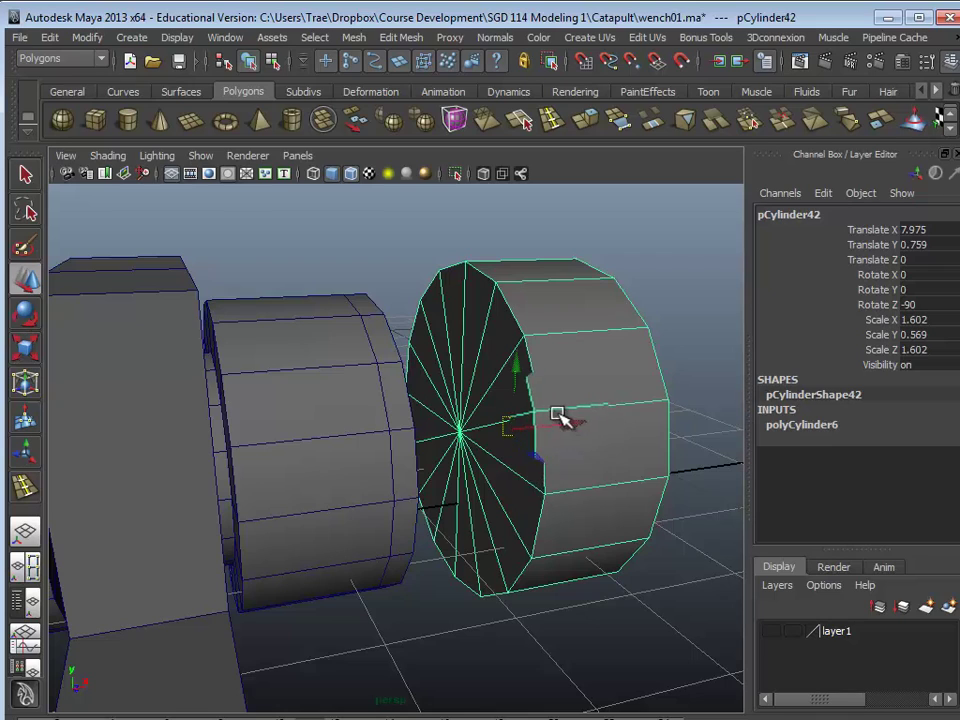
left_click_drag(553, 414, 457, 428)
left_click_drag(391, 520, 462, 536, "alt")
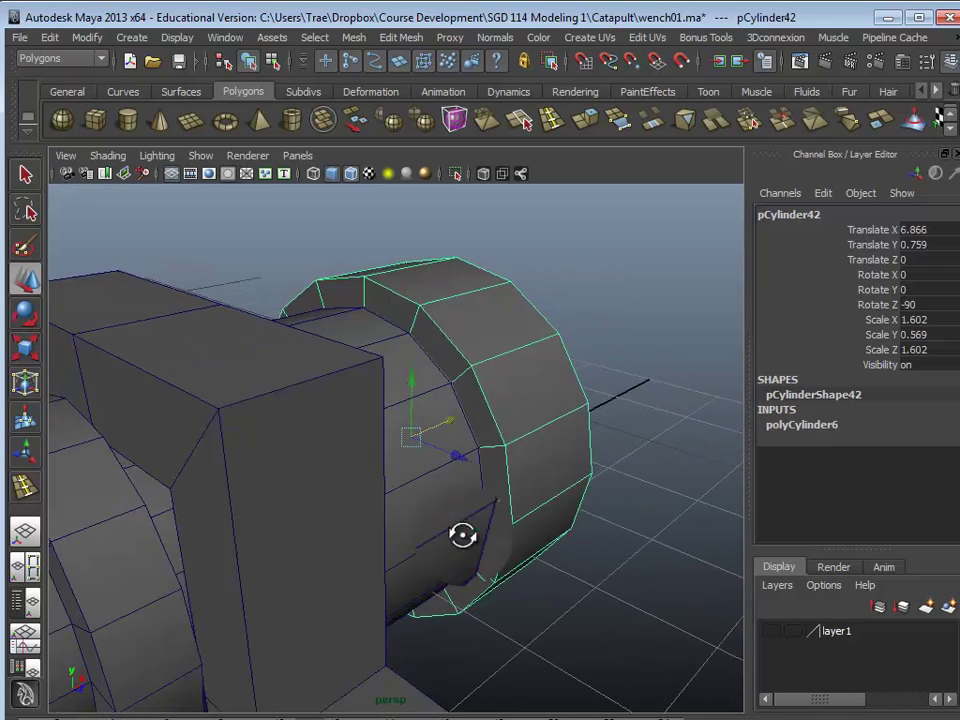
Deselect the disc and examine how it fits the drum, bracket and shaft from several sides.
left_click_drag(388, 314, 454, 393, "alt")
left_click_drag(520, 487, 494, 433, "alt")
left_click(620, 453)
left_click_drag(620, 453, 505, 477, "alt")
middle_click_drag(448, 492, 561, 465, "alt")
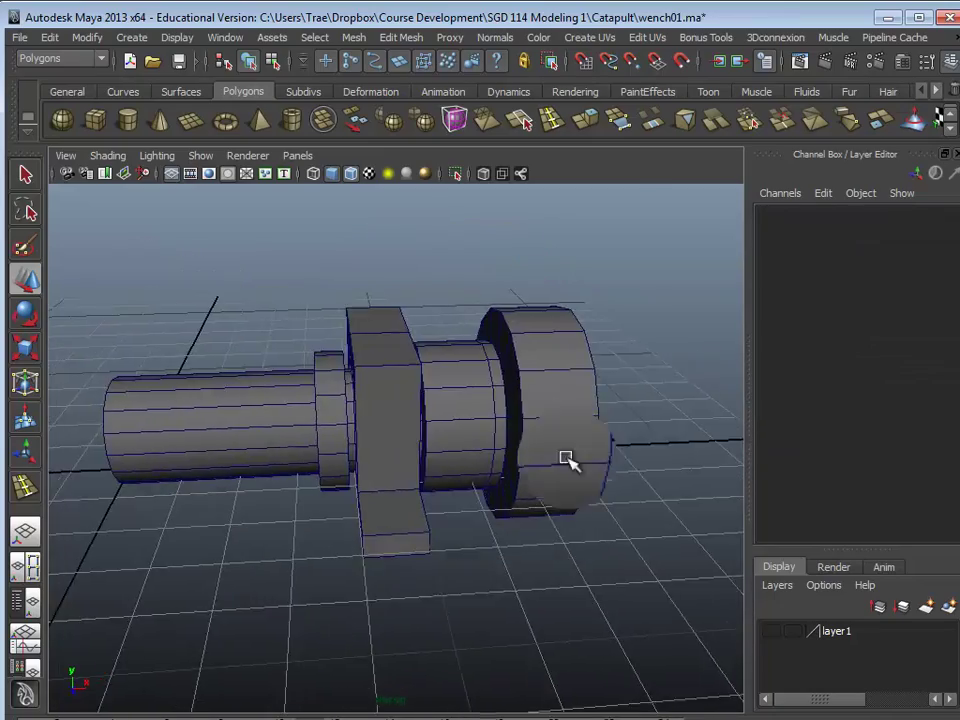
left_click_drag(561, 465, 461, 481, "alt")
scroll(442, 518, "up", 5)
middle_click_drag(406, 546, 407, 447, "alt")
scroll(371, 477, "down", 5)
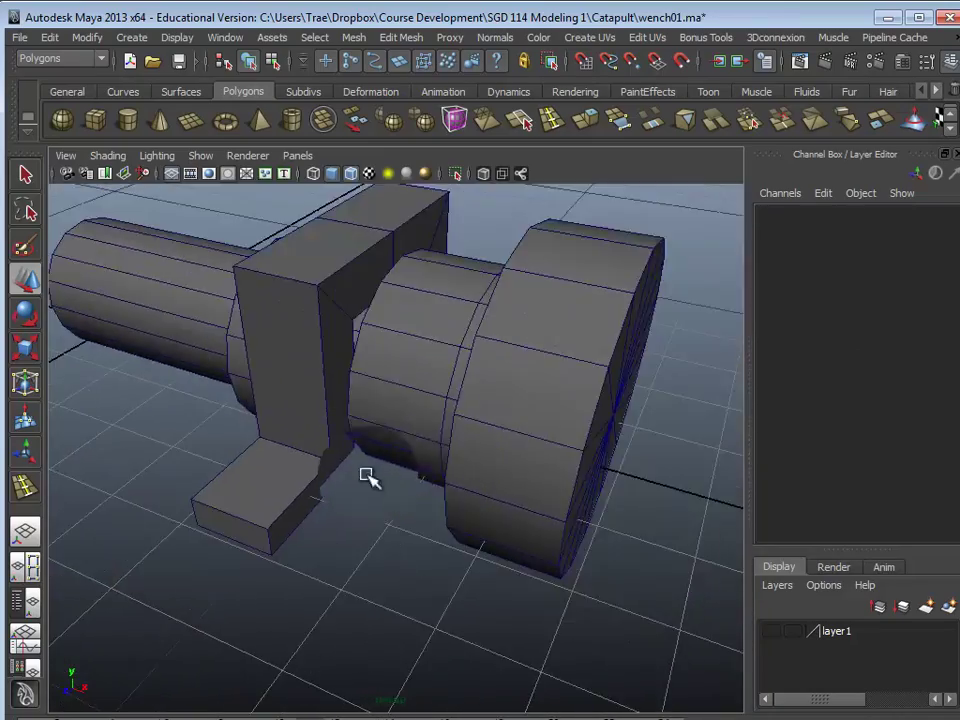
left_click_drag(371, 477, 444, 474, "alt")
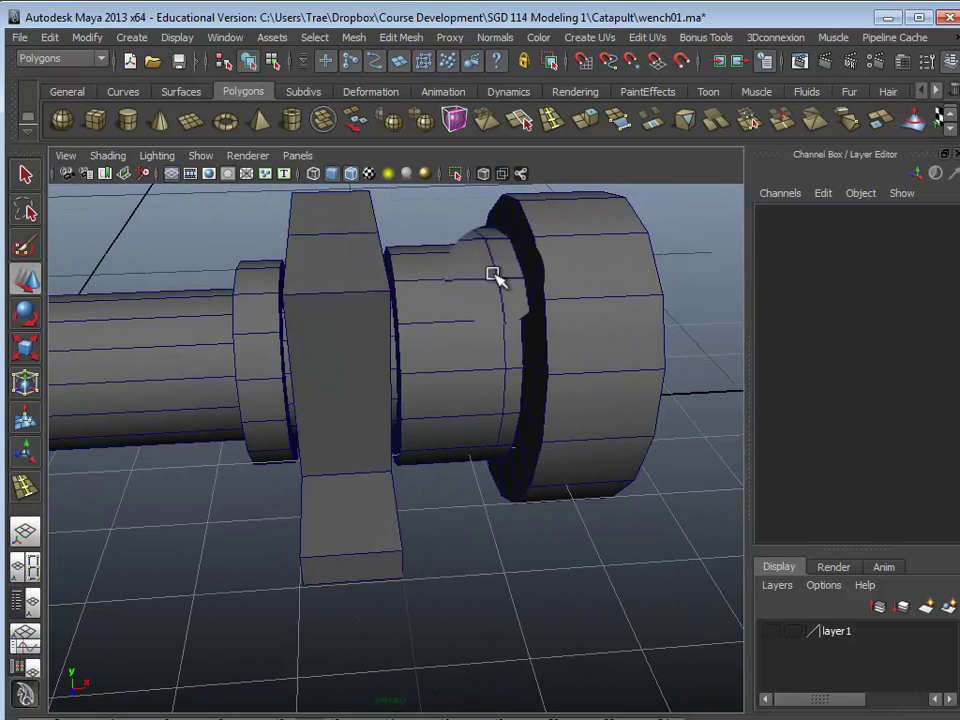
scroll(336, 424, "down", 3)
left_click_drag(336, 424, 430, 426, "alt")
Create another polygon cylinder at the grid origin and set its Subdivisions Axis to 12.
left_click(127, 120)
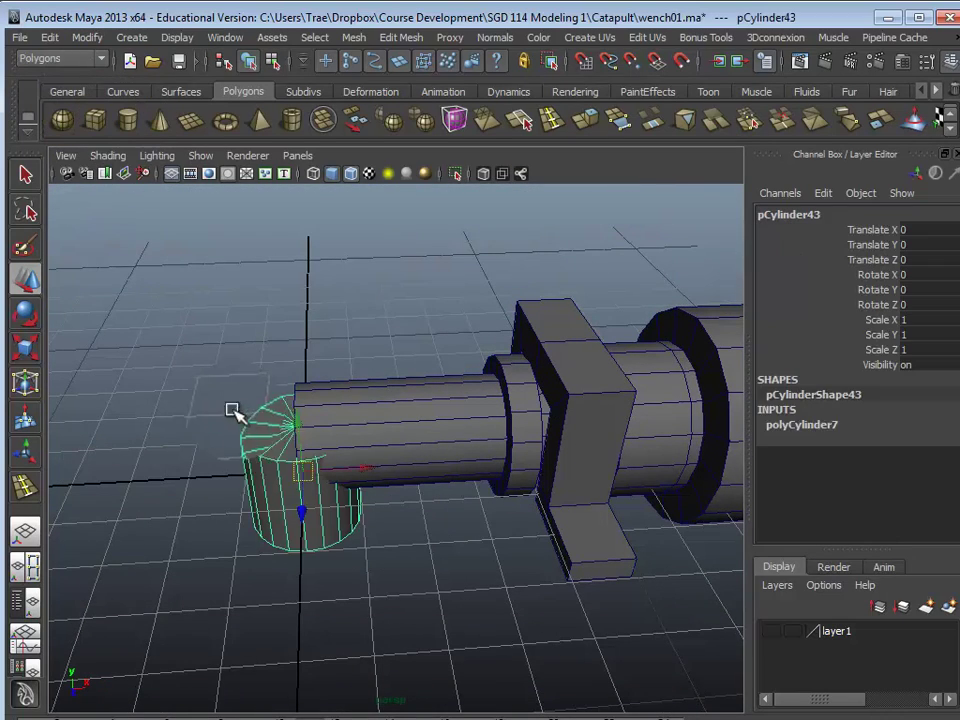
left_click(801, 424)
left_click(913, 468)
type("12")
key("Return")
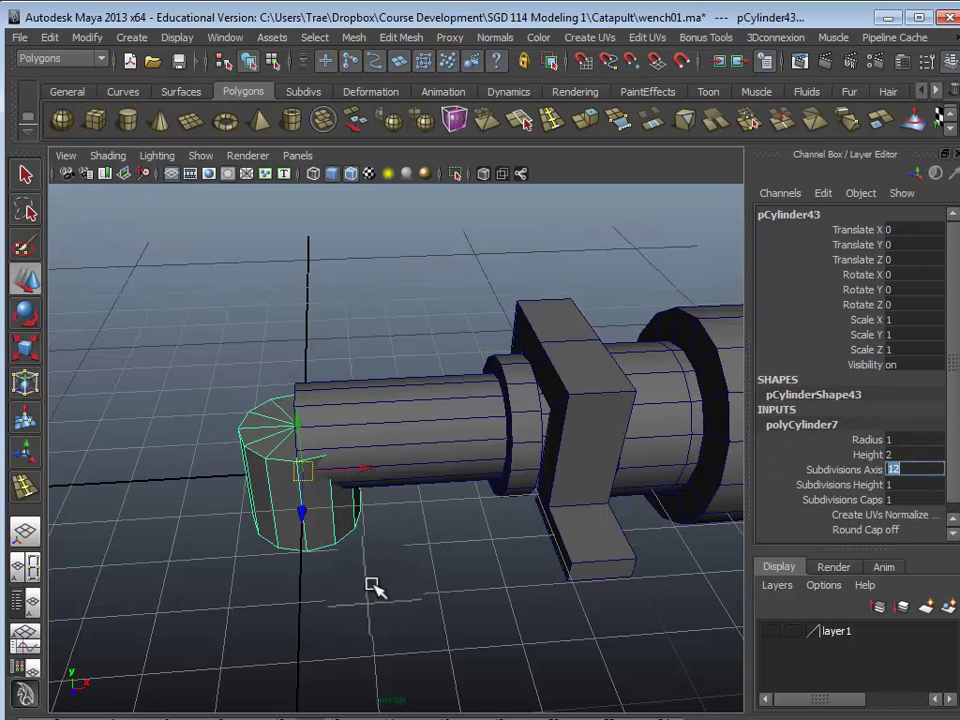
left_click(204, 592)
left_click(272, 504)
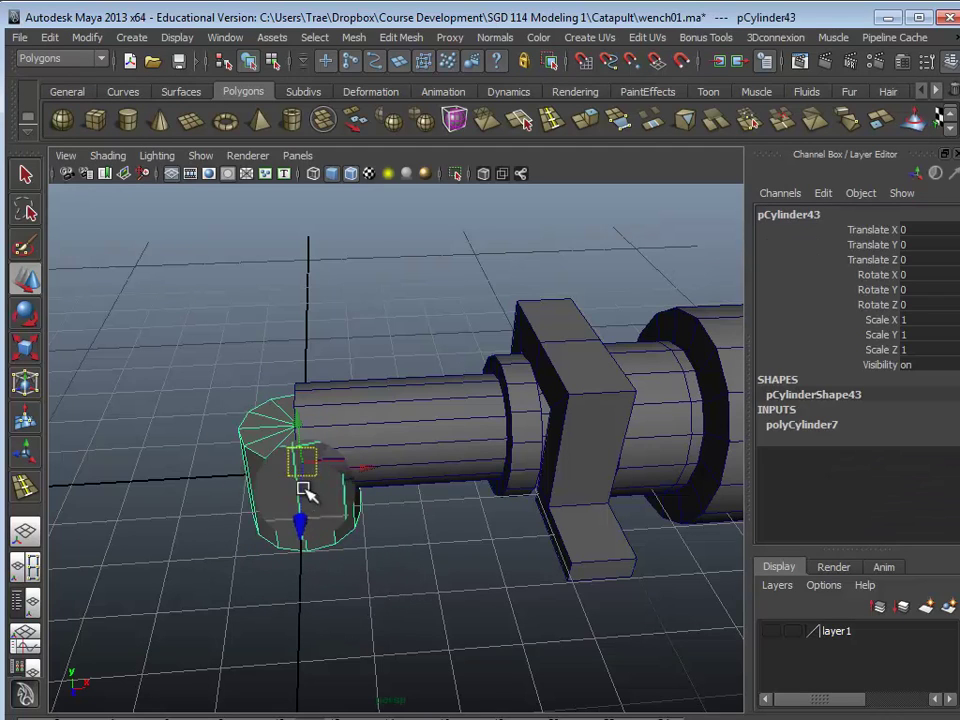
Scale the new cylinder uniformly to about 0.208 and rotate it -90 degrees about Z.
left_click_drag(306, 474, 236, 512)
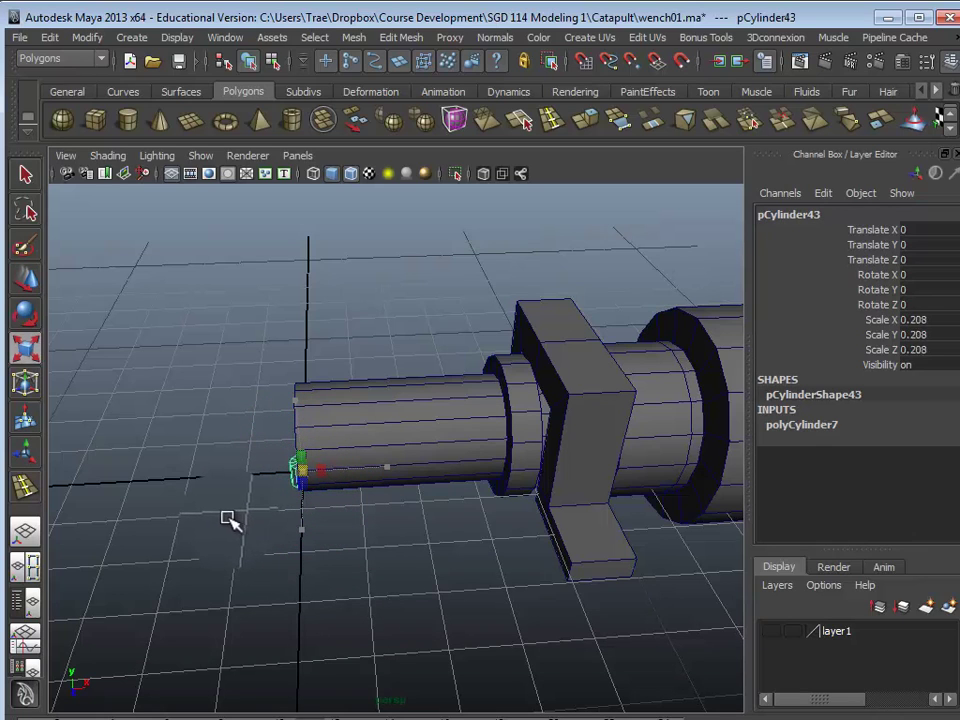
key("e")
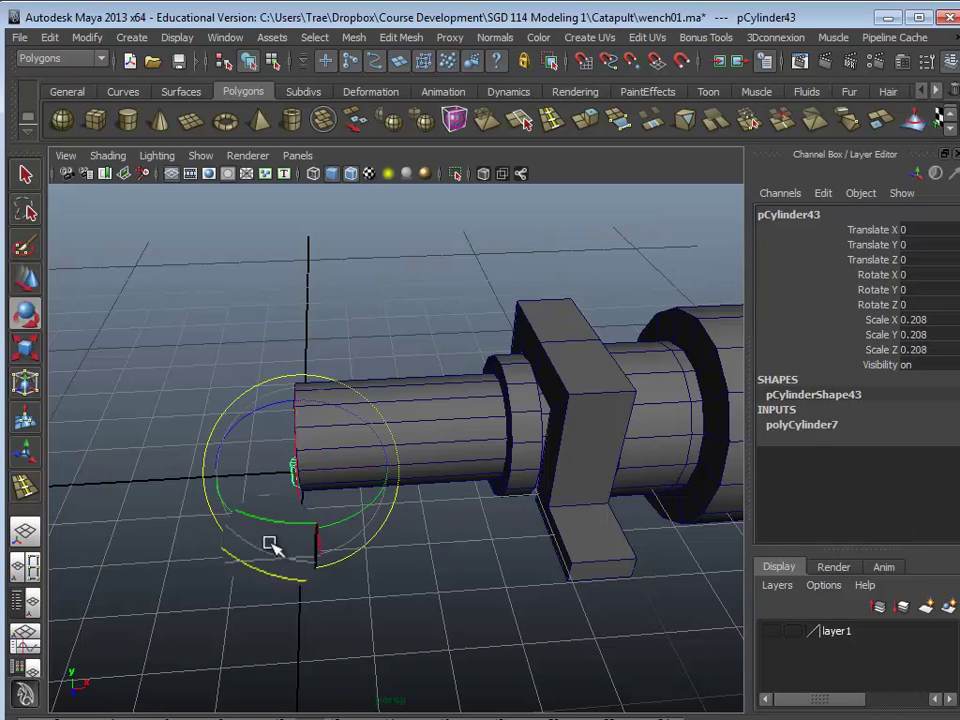
left_click_drag(345, 413, 458, 533)
Move the small cylinder to about X 6.142 and Y 2.344, above the drum at the large disc's inner face.
key("w")
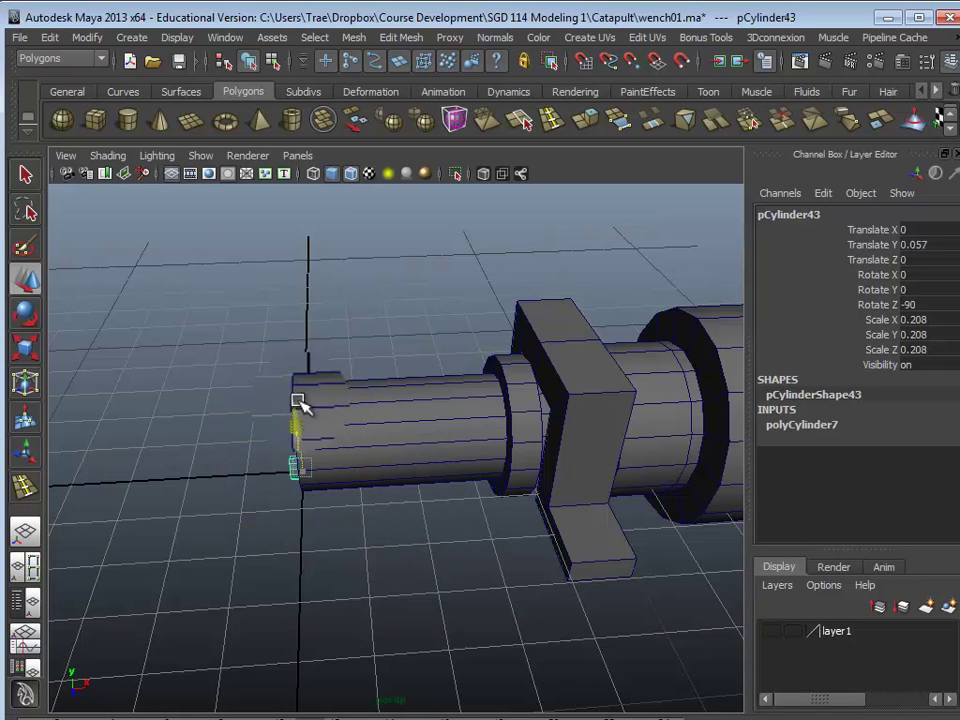
left_click_drag(347, 364, 740, 367)
left_click_drag(600, 477, 552, 460, "alt")
key("f")
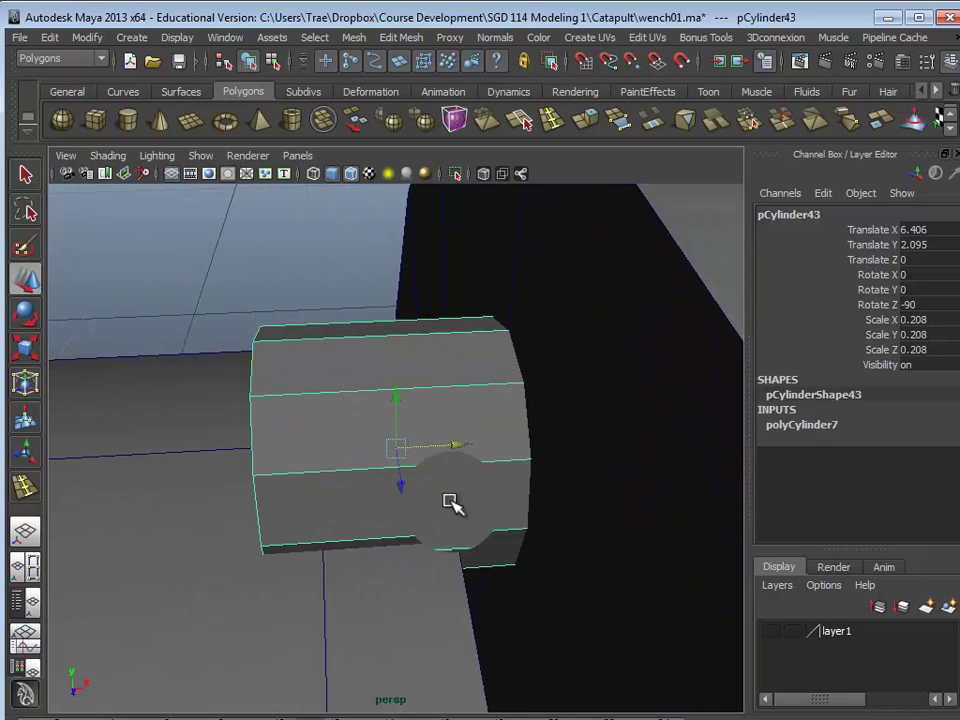
scroll(451, 500, "down", 5)
left_click_drag(410, 506, 531, 493, "alt")
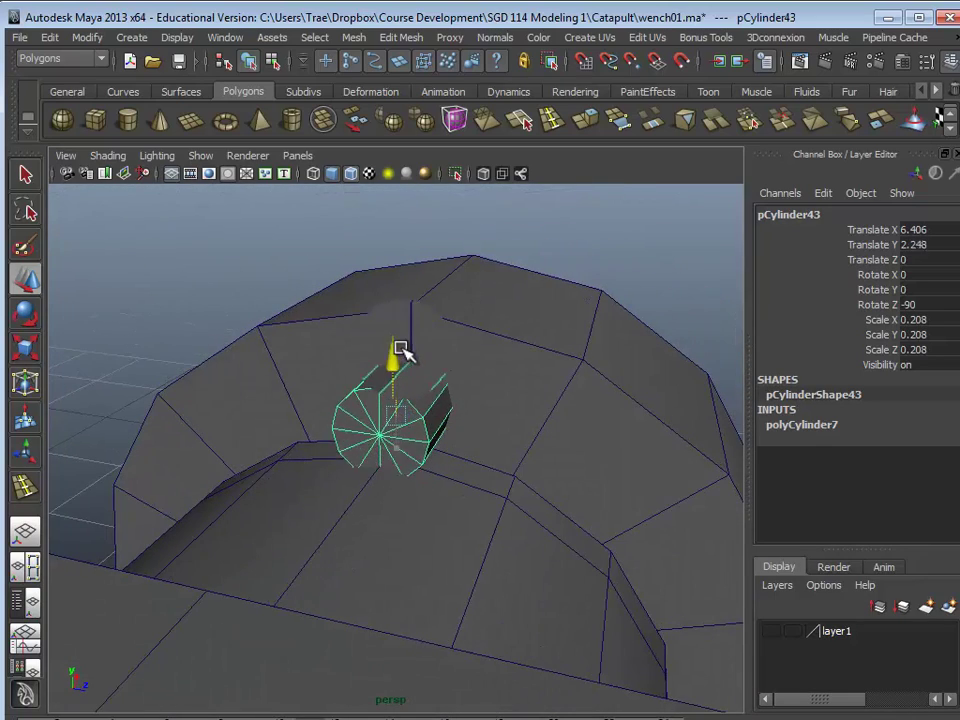
left_click_drag(405, 333, 405, 330)
left_click_drag(430, 400, 225, 385, "alt")
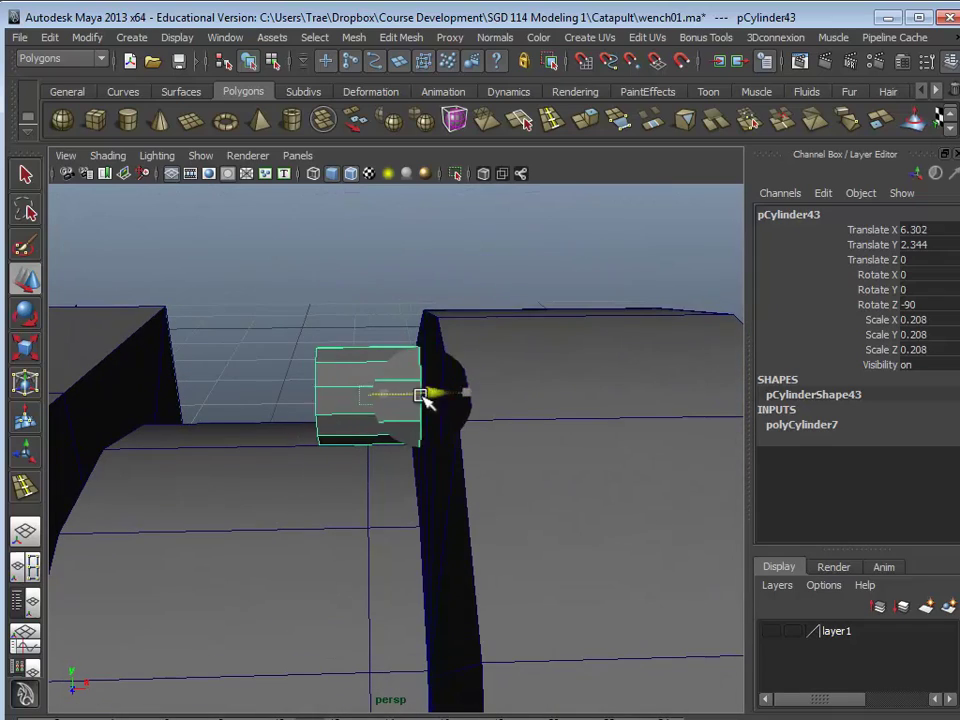
left_click_drag(356, 438, 482, 444, "alt")
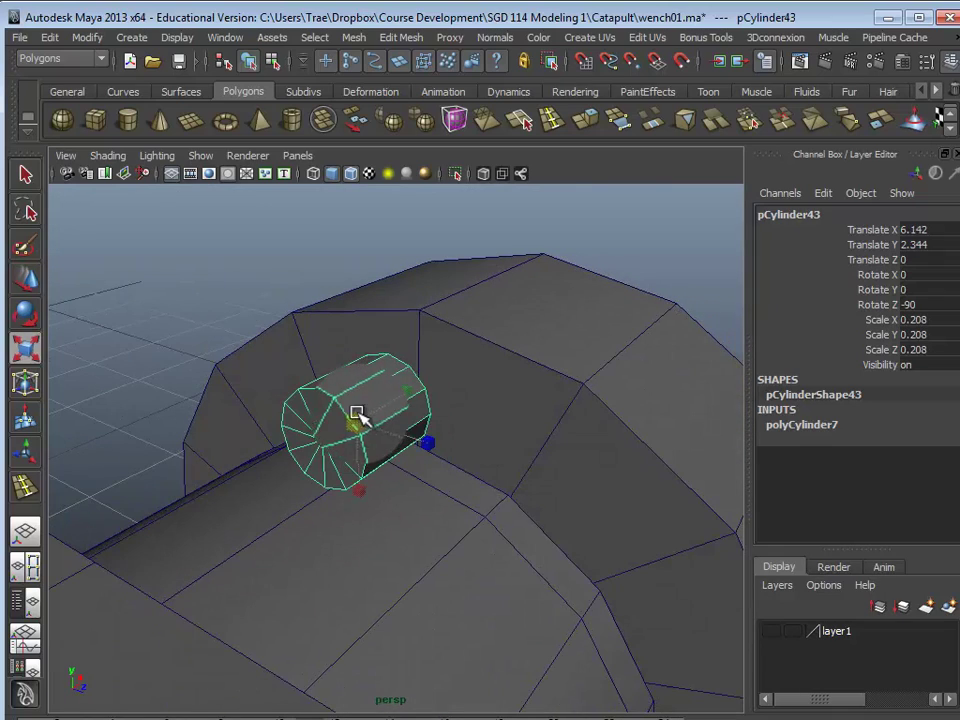
Scale the small cylinder into a longer peg of about 0.194 × 0.558 × 0.194 and move it along X to about 6.097.
left_click_drag(362, 420, 393, 394, "alt")
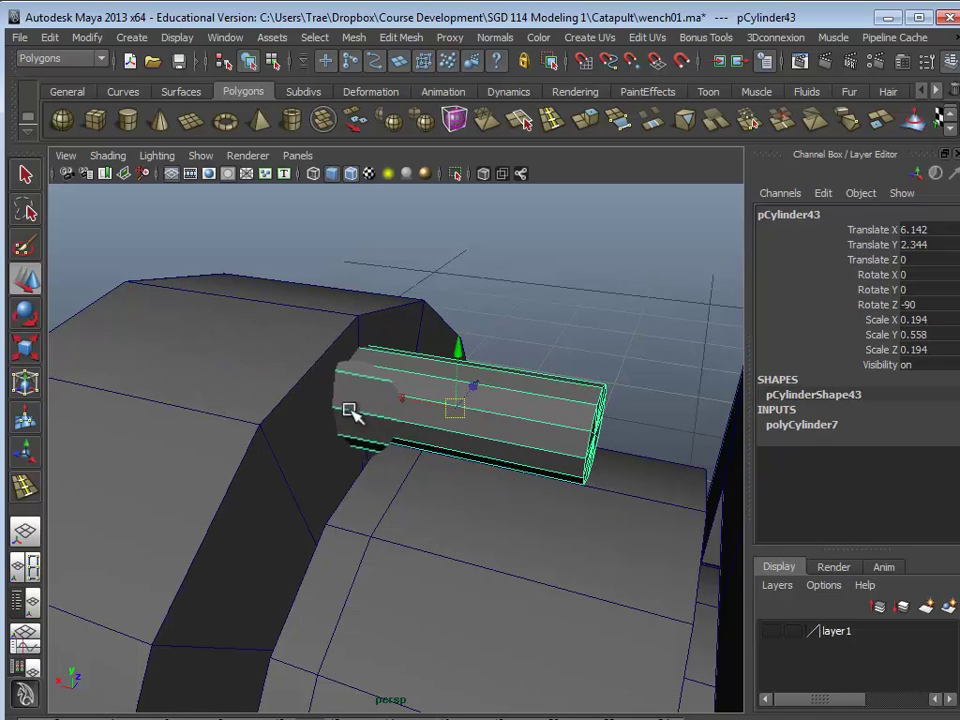
left_click_drag(393, 397, 418, 398)
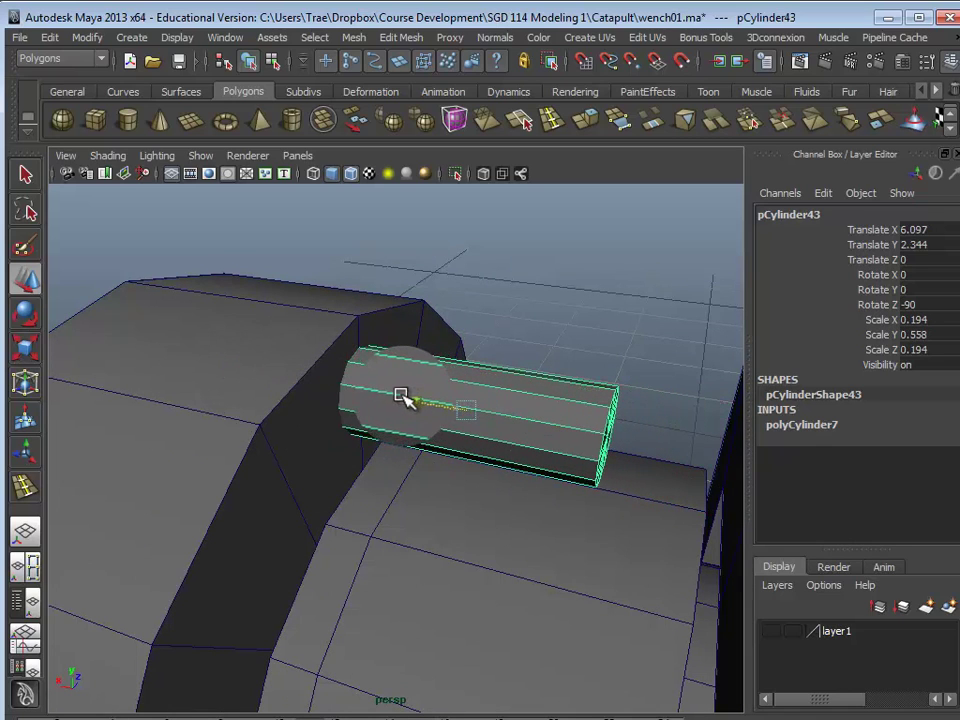
left_click_drag(520, 515, 348, 431, "alt")
left_click(312, 379)
left_click_drag(312, 379, 399, 459, "alt")
left_click(409, 437)
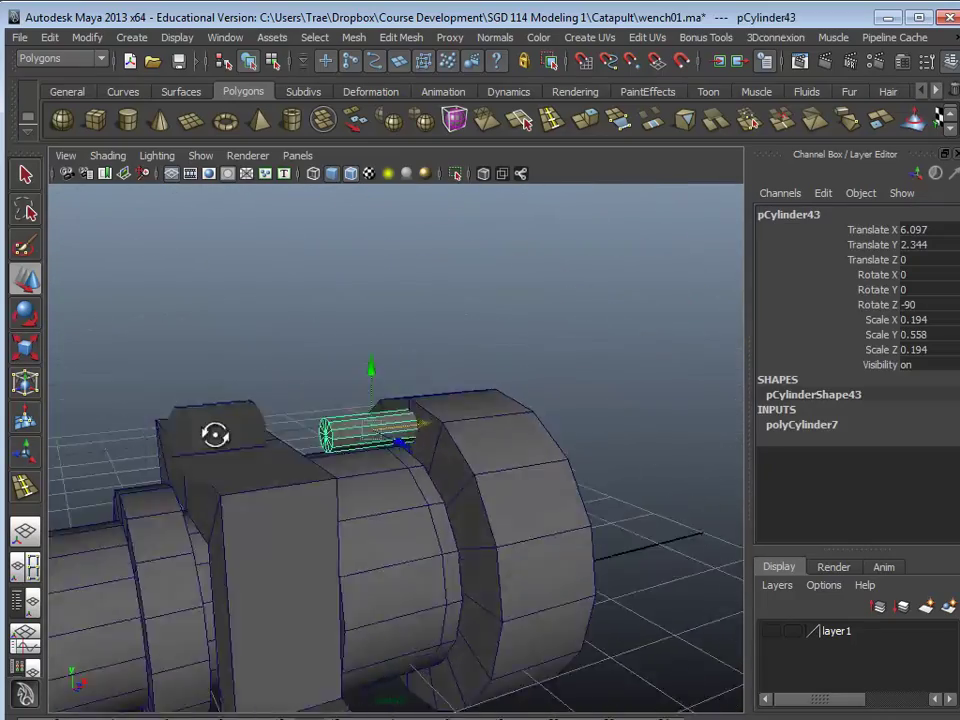
left_click_drag(215, 432, 379, 501, "alt")
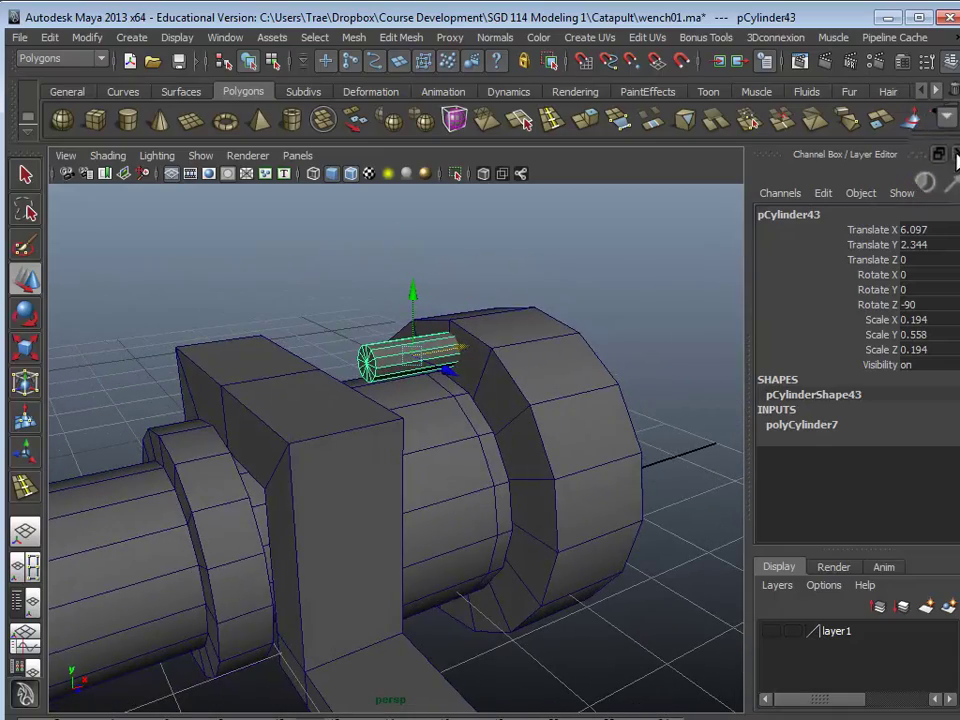
Snap the peg's pivot point to the centre of the large disc's end cap and check its placement around the disc.
left_click(632, 332)
left_click(440, 357)
left_click_drag(440, 357, 400, 469, "alt")
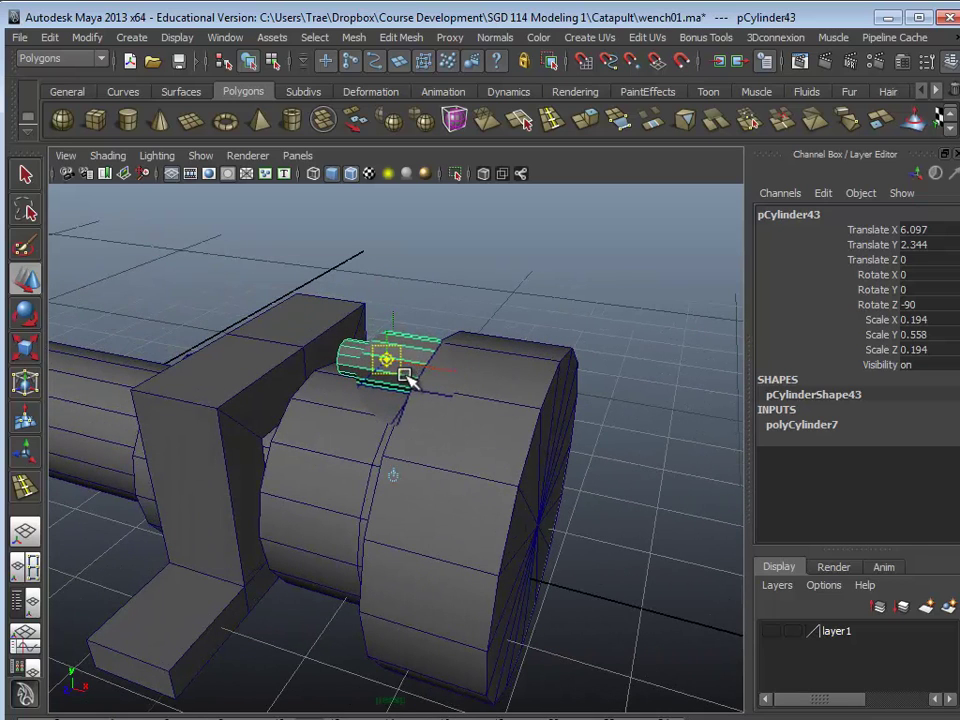
left_click_drag(424, 427, 411, 507, "alt")
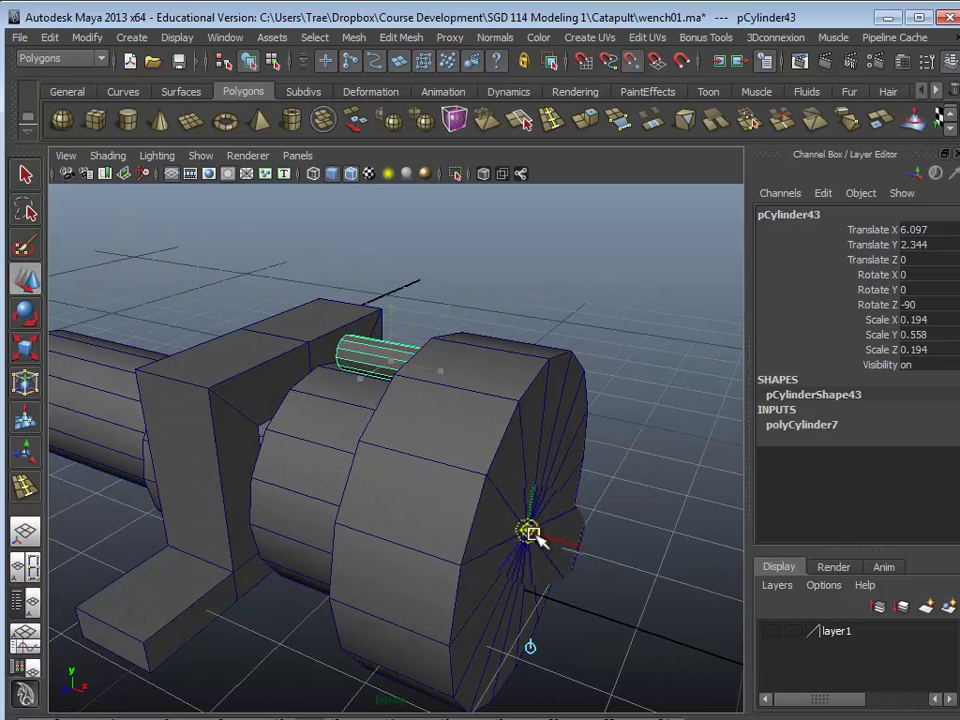
left_click_drag(530, 533, 476, 465, "alt")
key("e")
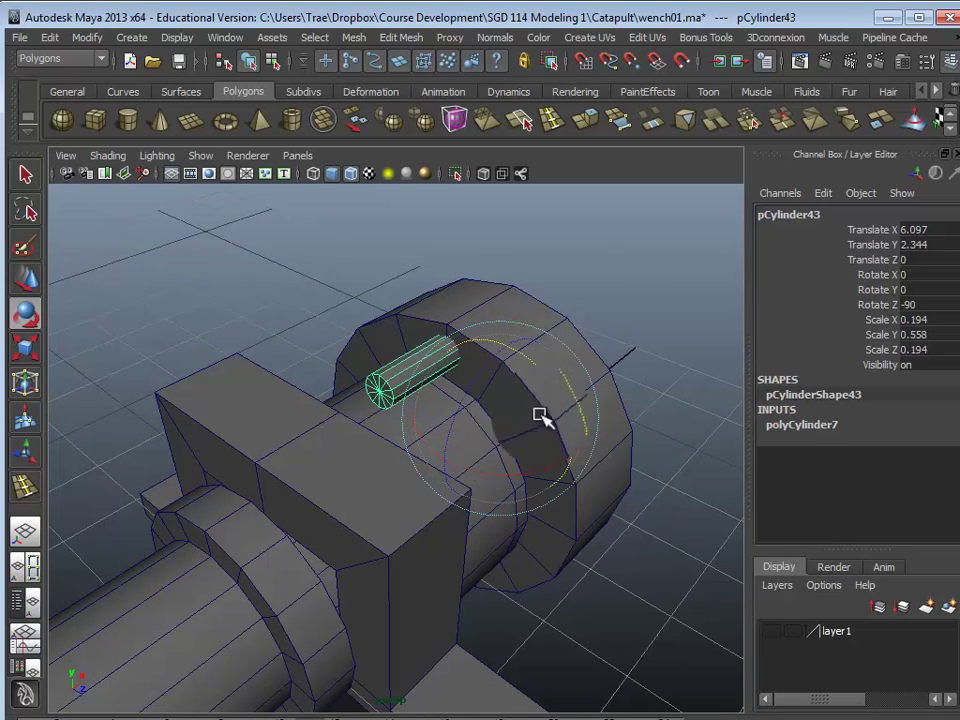
left_click(572, 272)
left_click_drag(628, 445, 553, 436, "alt")
left_click(377, 372)
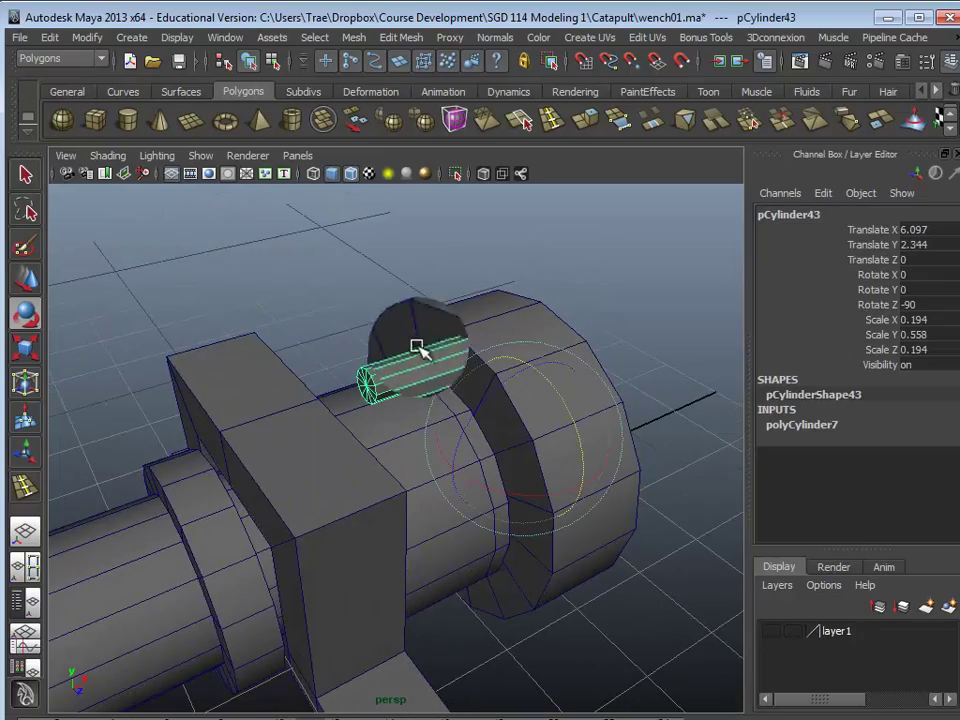
left_click_drag(551, 354, 432, 527, "alt")
left_click_drag(411, 624, 294, 553, "alt")
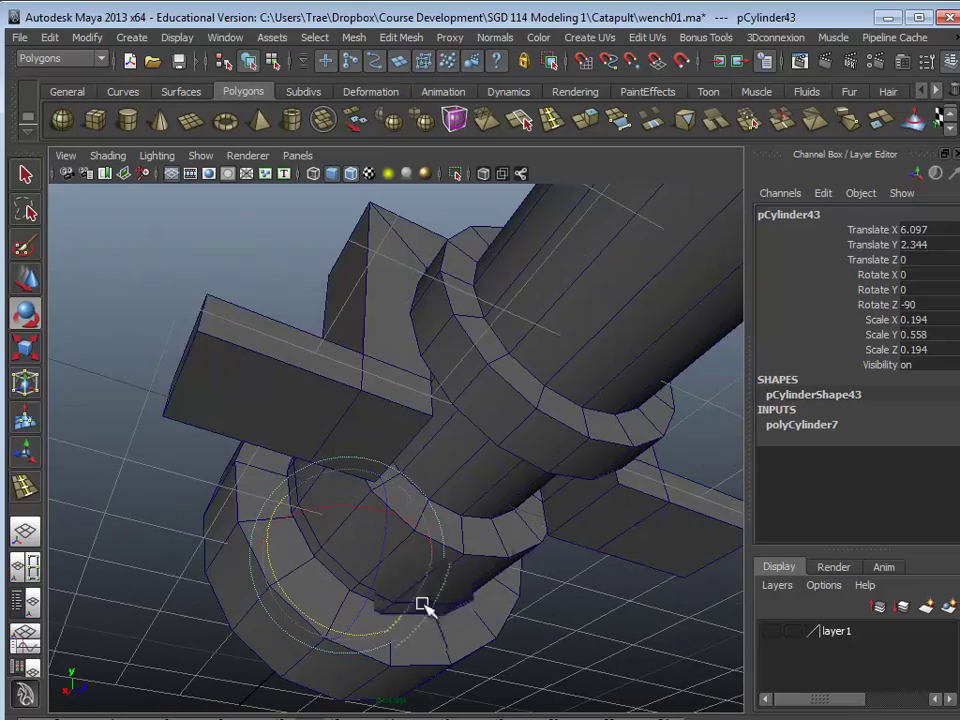
left_click_drag(390, 597, 360, 612, "alt")
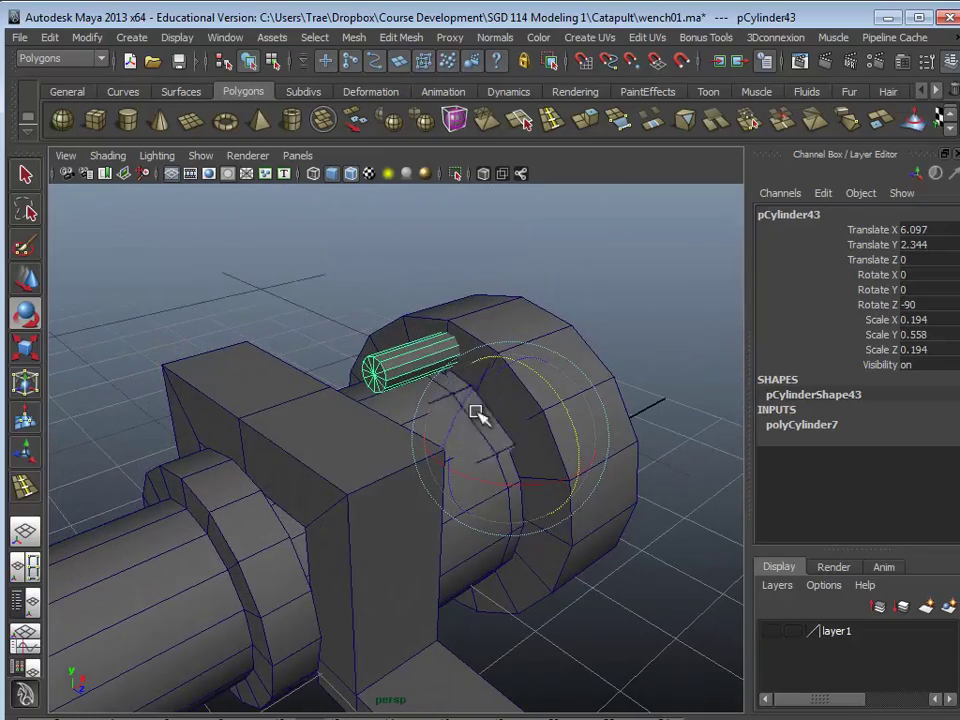
Duplicate the peg around the disc with Duplicate Special, using Rotate X 45, Scale X 1 and 7 copies.
left_click(50, 40)
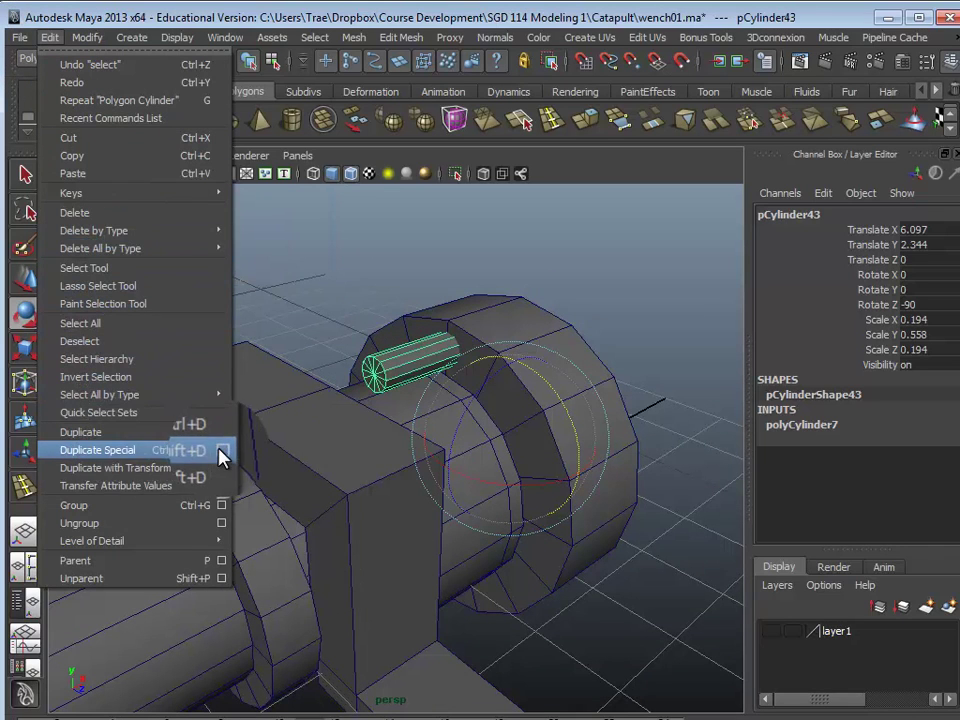
left_click(220, 450)
left_click_drag(380, 76, 186, 70)
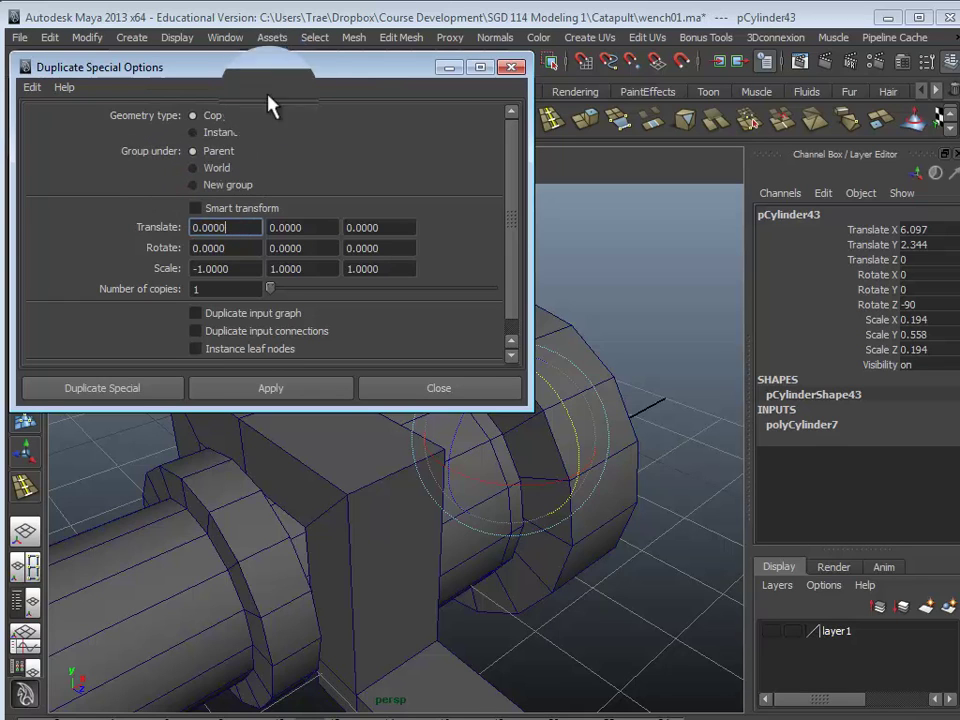
left_click_drag(391, 66, 346, 65)
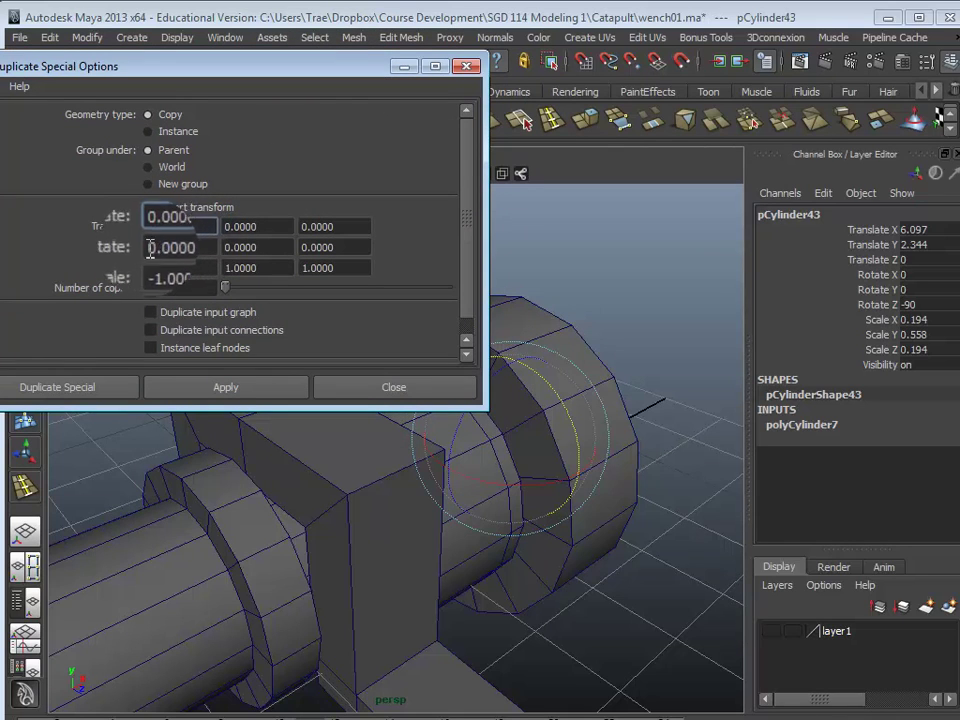
left_click_drag(187, 250, 133, 247)
type("45")
left_click(199, 272)
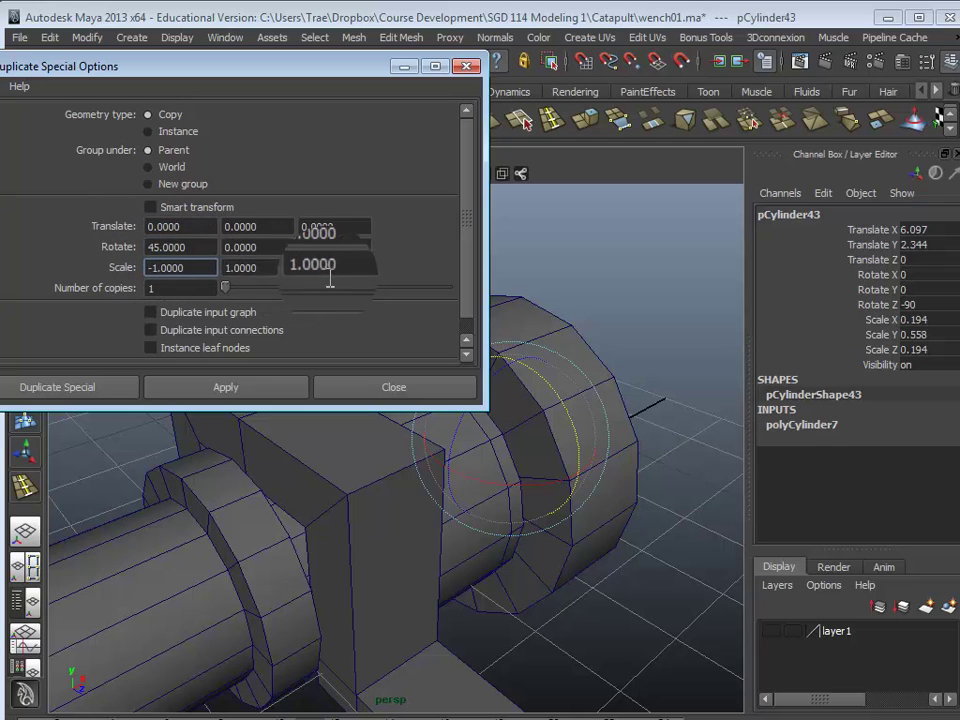
left_click_drag(199, 273, 115, 270)
type("1")
key("Return")
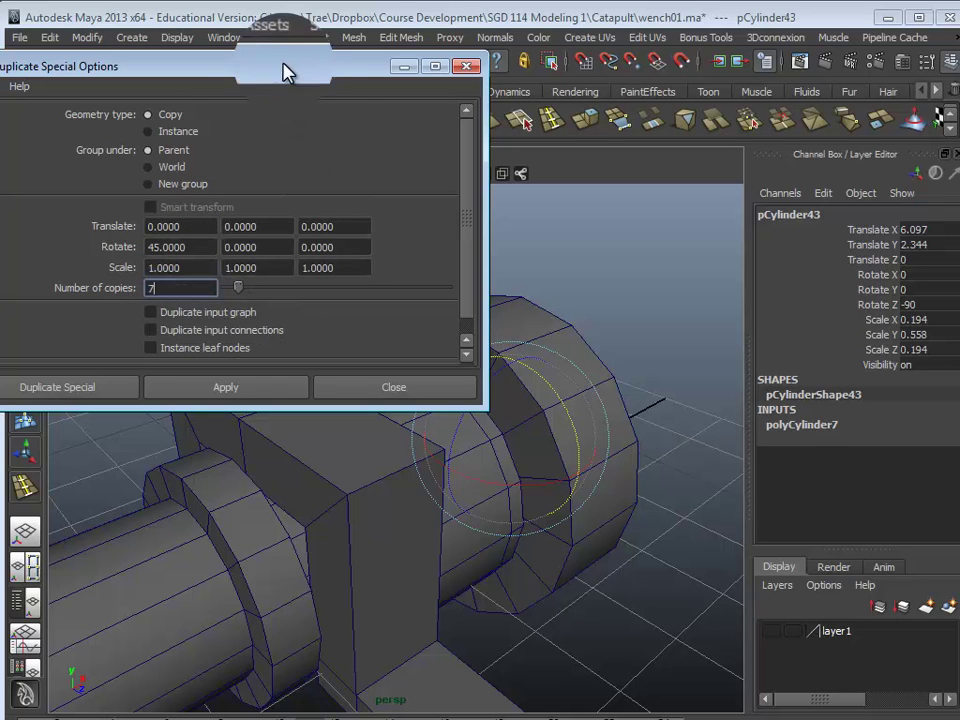
left_click_drag(287, 68, 196, 30)
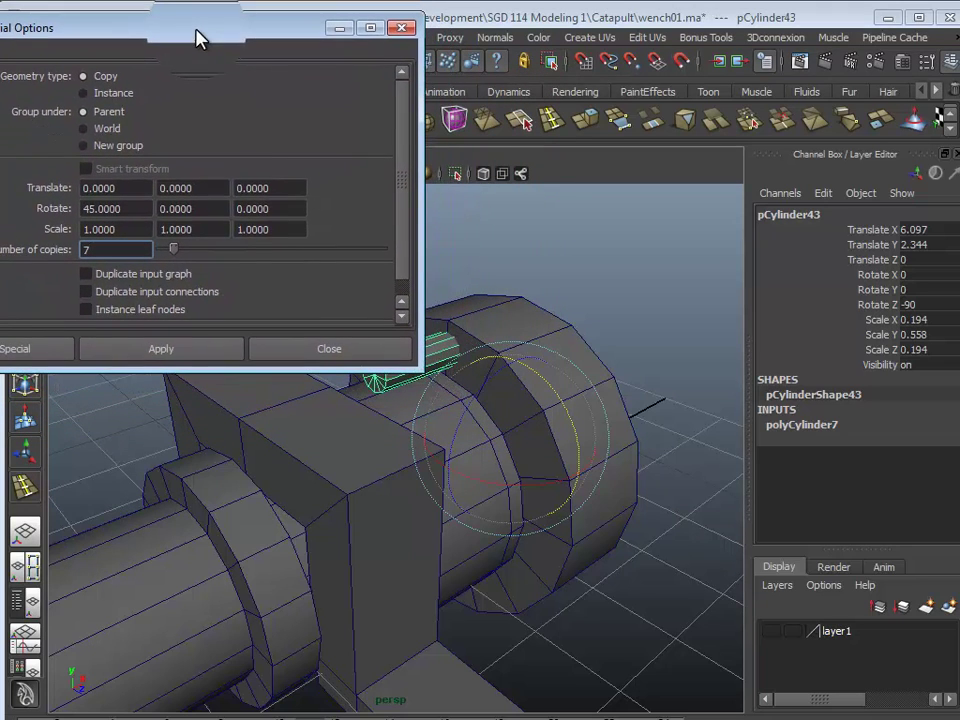
left_click(190, 357)
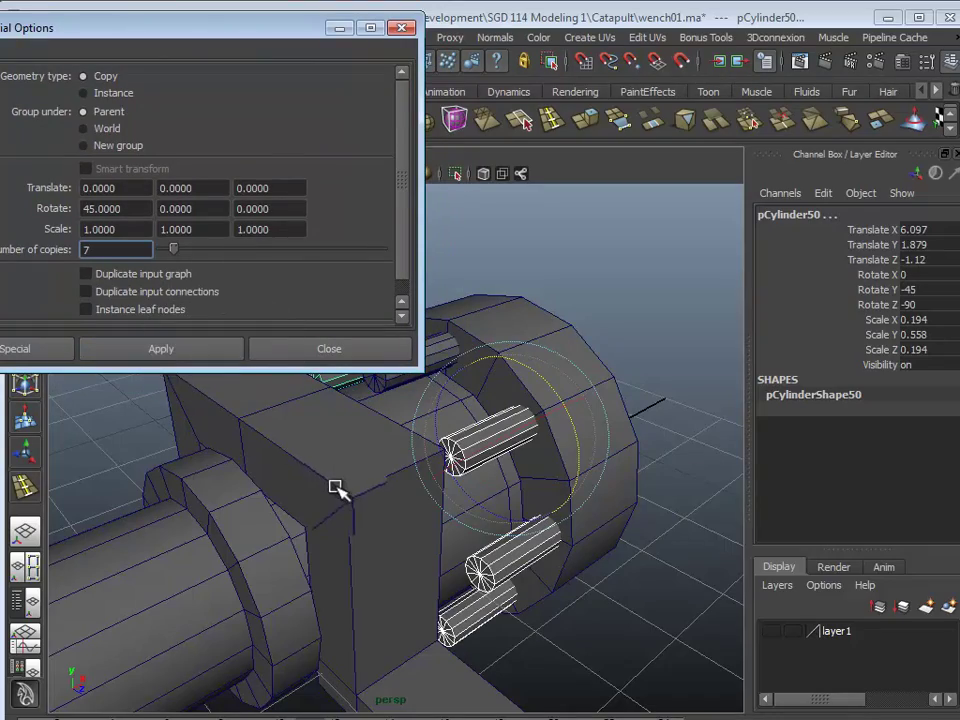
Examine the ring of pegs around the large disc and close the Duplicate Special options.
left_click_drag(336, 489, 540, 470, "alt")
left_click(127, 470)
left_click_drag(258, 440, 188, 487, "alt")
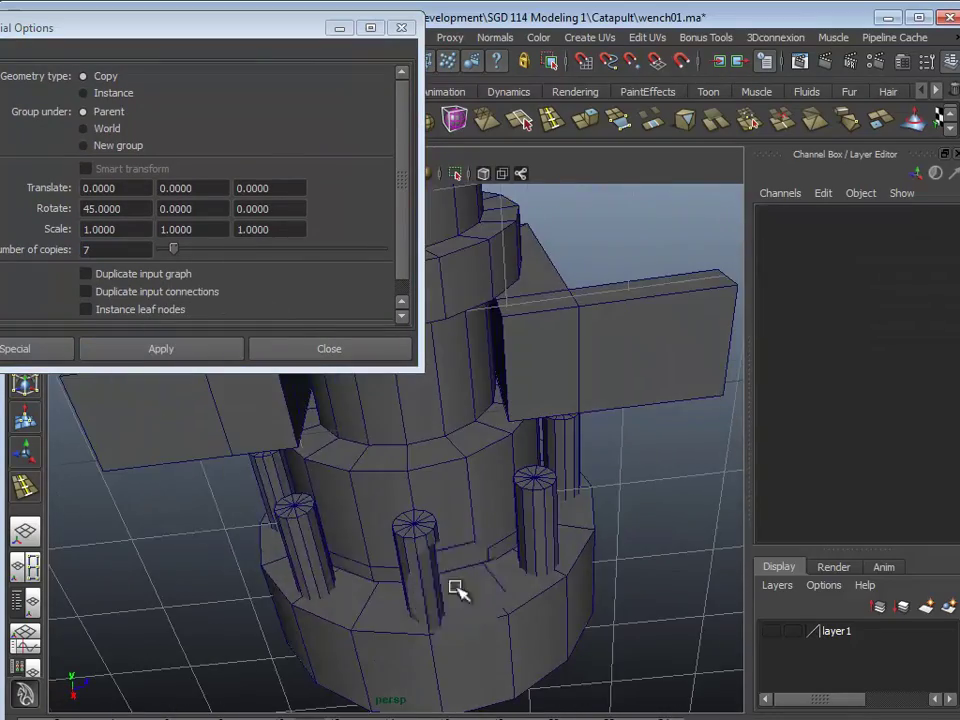
left_click_drag(597, 499, 506, 541, "alt")
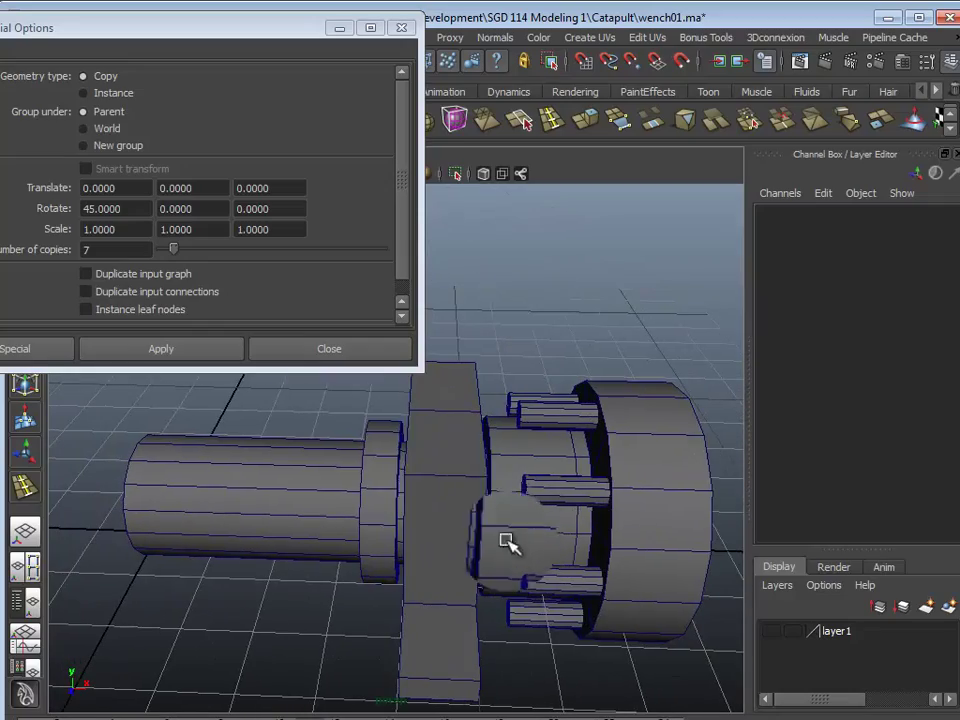
left_click(352, 352)
left_click_drag(394, 514, 445, 511, "alt")
middle_click_drag(445, 511, 371, 513, "alt")
scroll(371, 513, "up", 5)
left_click_drag(371, 513, 687, 407, "alt")
left_click_drag(347, 368, 403, 422, "alt")
Duplicate the peg above the drum, raise the copy to about Y 3.115 and center its pivot.
left_click(450, 358)
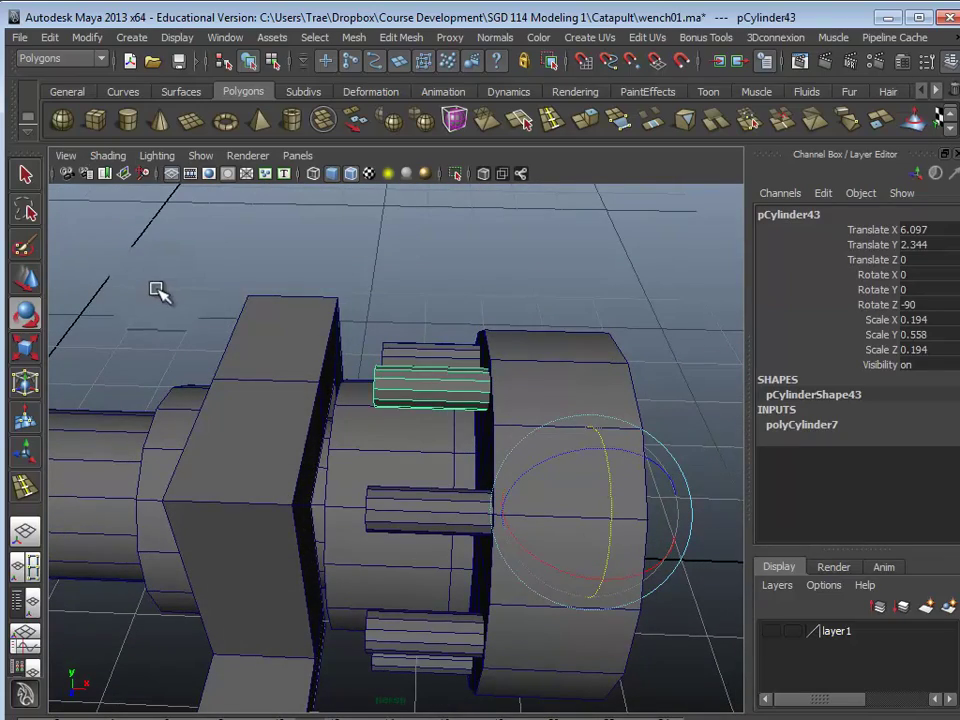
key("ctrl+d")
key("w")
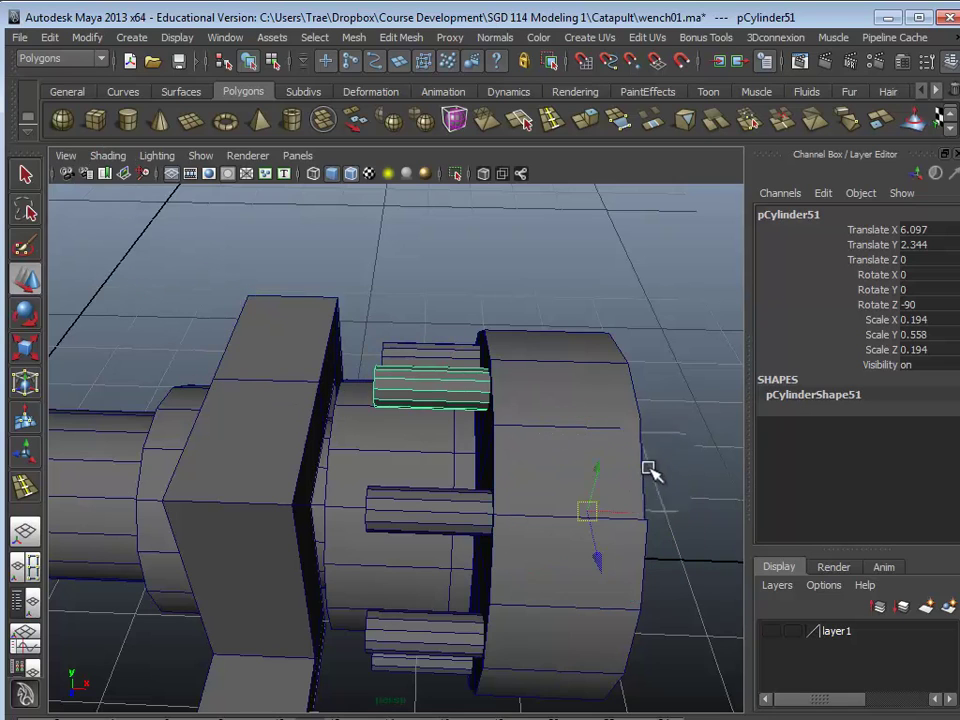
left_click_drag(605, 472, 632, 413)
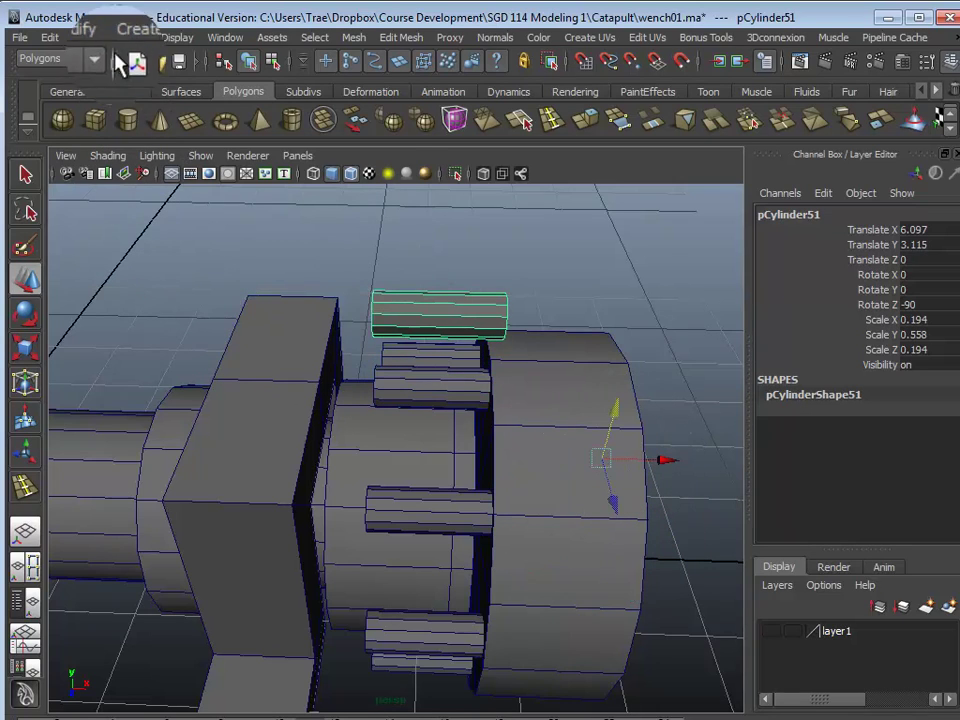
left_click(85, 38)
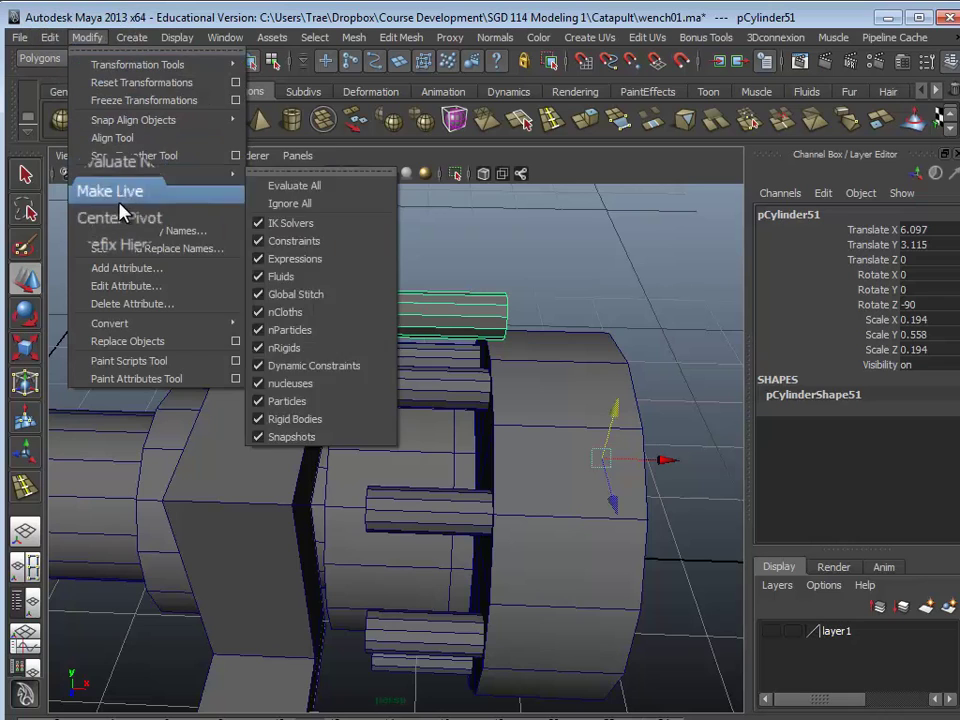
left_click(120, 213)
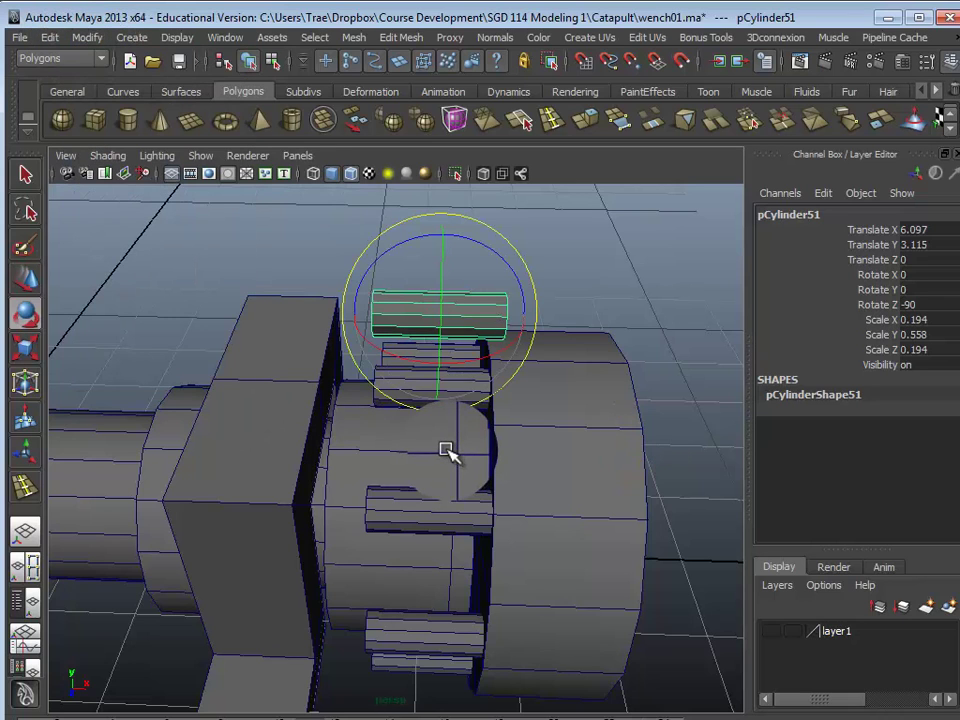
Rotate the copied peg upright to Rotate Z -180 and scale it to about 0.296 × 0.393 × 0.296.
left_click_drag(513, 272, 533, 389)
key("w")
left_click_drag(342, 477, 473, 447, "alt")
key("r")
left_click_drag(484, 306, 443, 440, "alt")
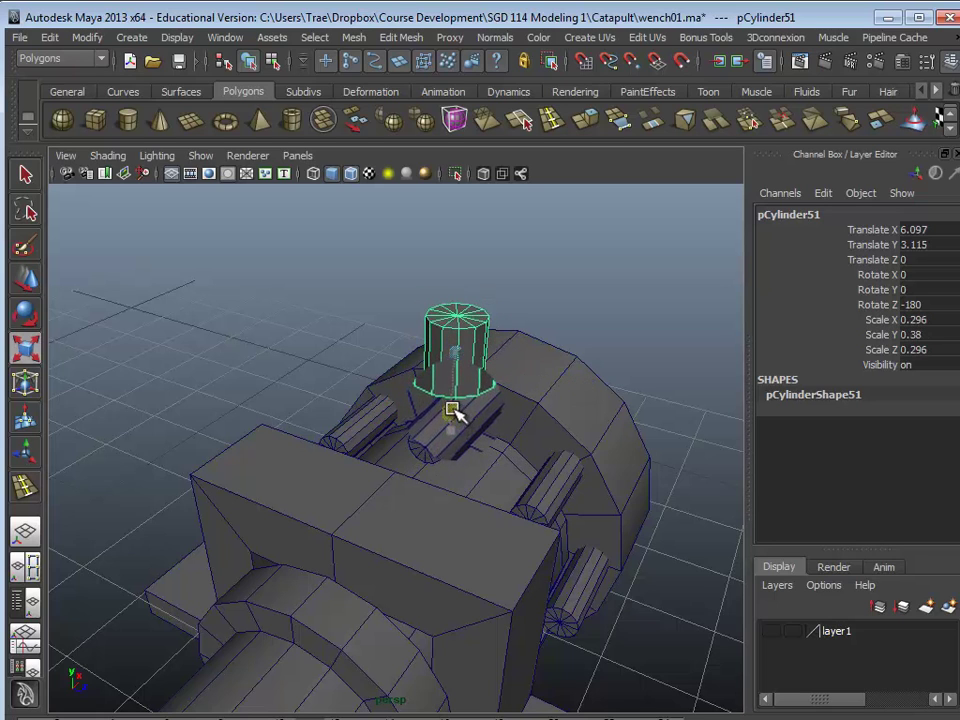
scroll(445, 496, "up", 3)
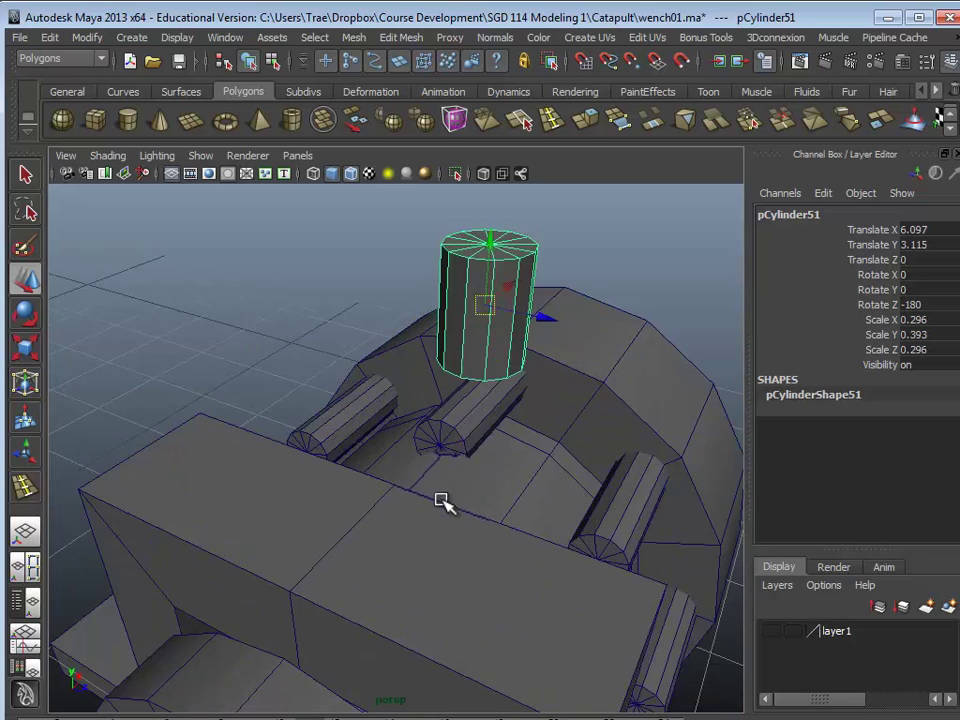
Shorten the upright peg to Scale Y 0.346 and lower it onto the drum at about X 6.017, Y 2.302.
left_click_drag(438, 497, 412, 457, "alt")
left_click_drag(465, 232, 459, 355)
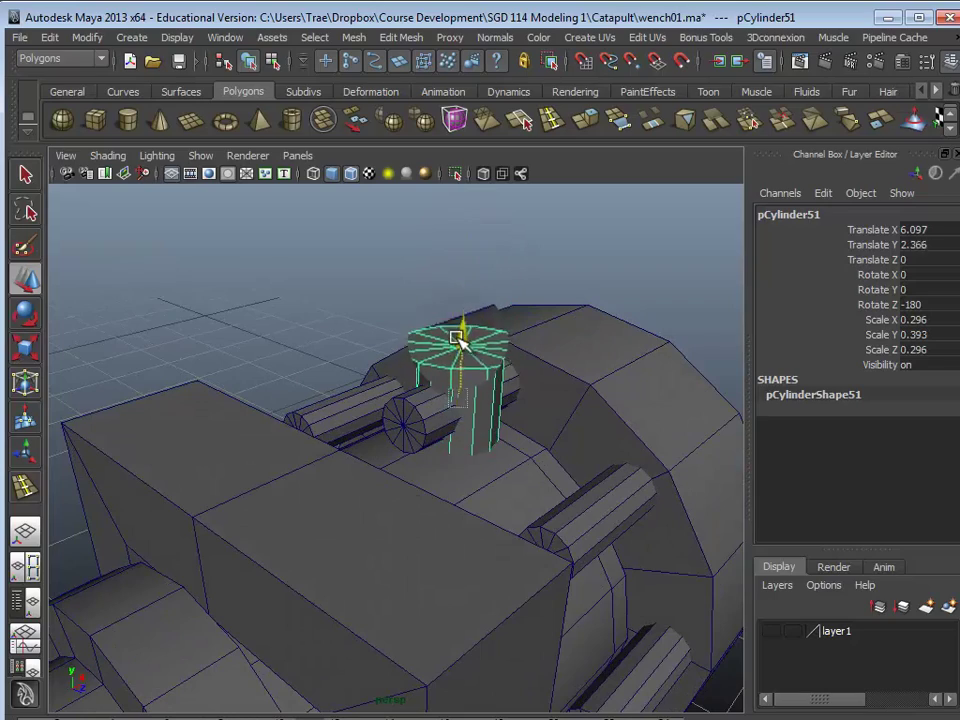
left_click_drag(443, 468, 491, 438, "alt")
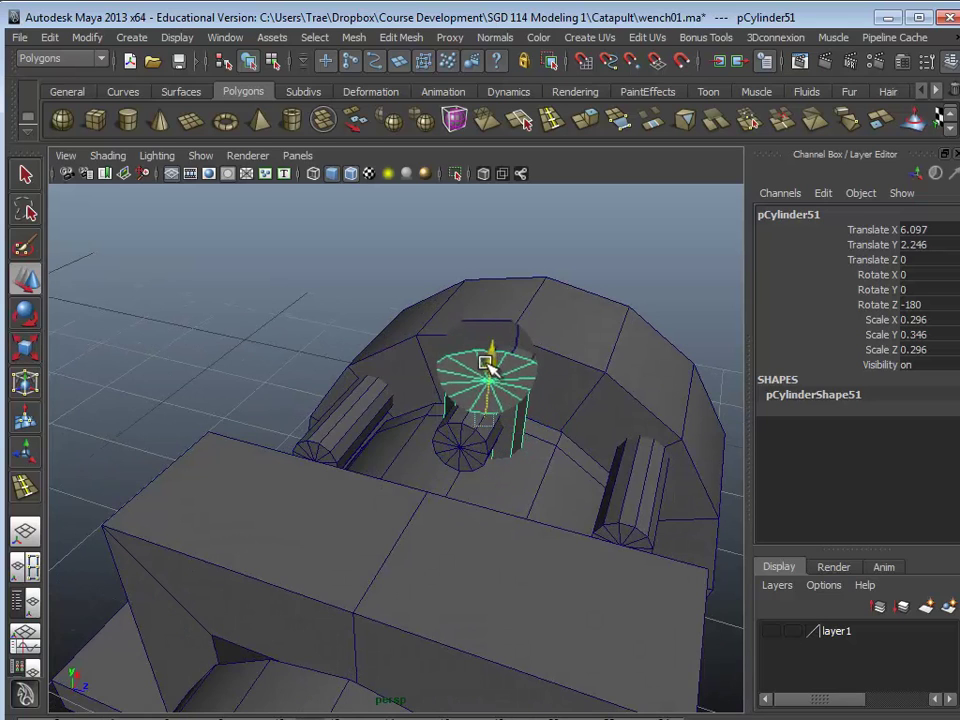
left_click_drag(487, 352, 339, 435, "alt")
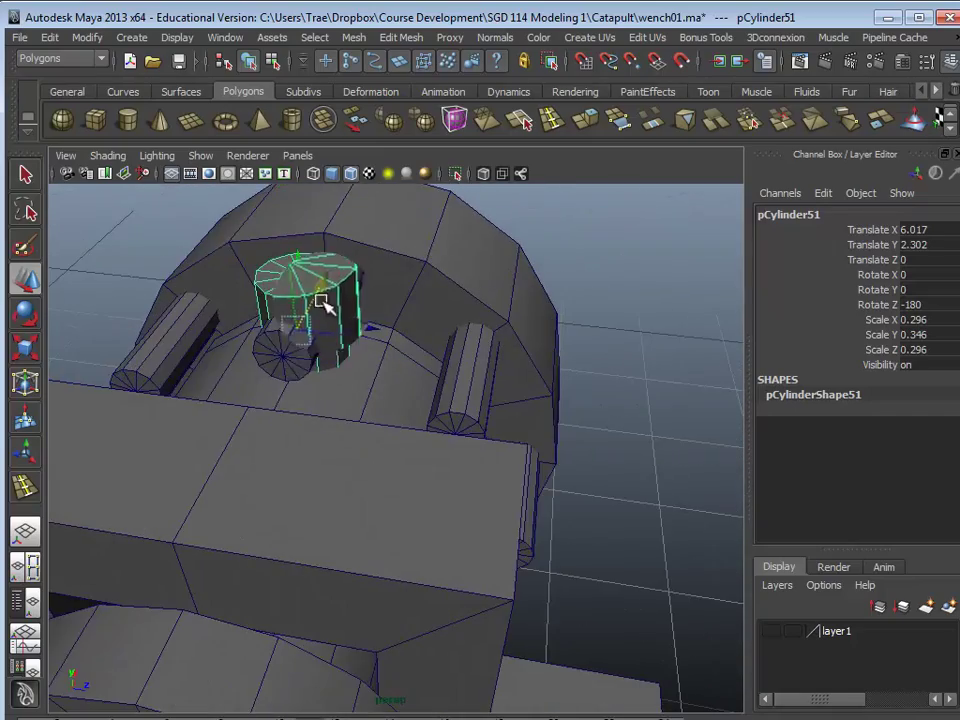
middle_click_drag(327, 322, 456, 432, "alt")
scroll(456, 432, "up", 5)
scroll(510, 460, "down", 5)
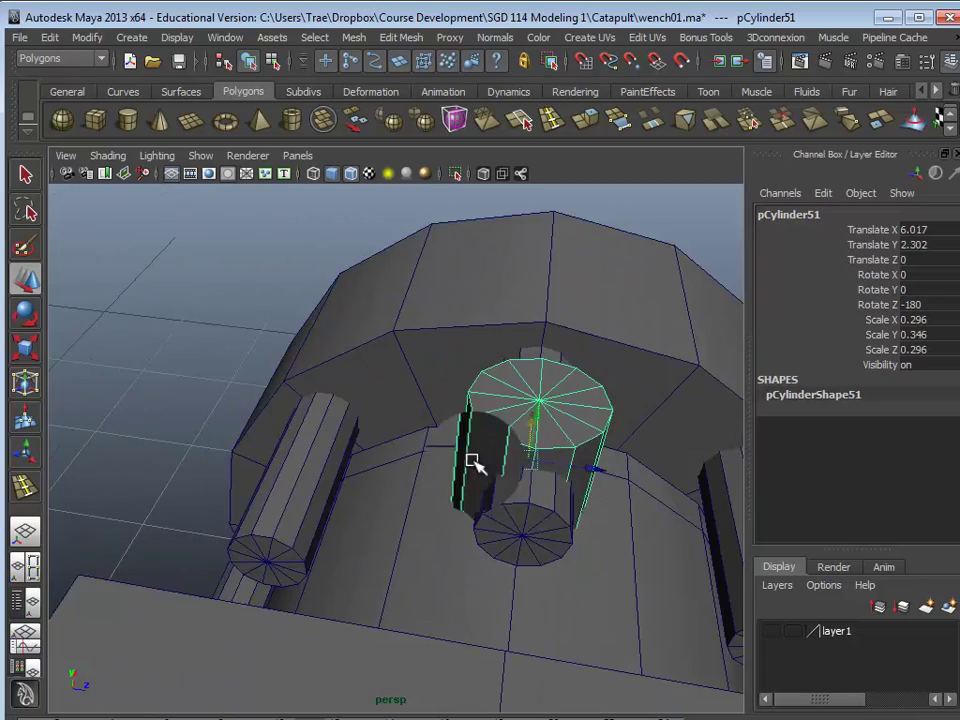
Snap the upright peg's pivot point to the centre of the large disc's end cap.
left_click_drag(560, 510, 425, 475, "alt")
left_click_drag(300, 515, 323, 542, "alt")
key("v")
left_click_drag(304, 403, 447, 566)
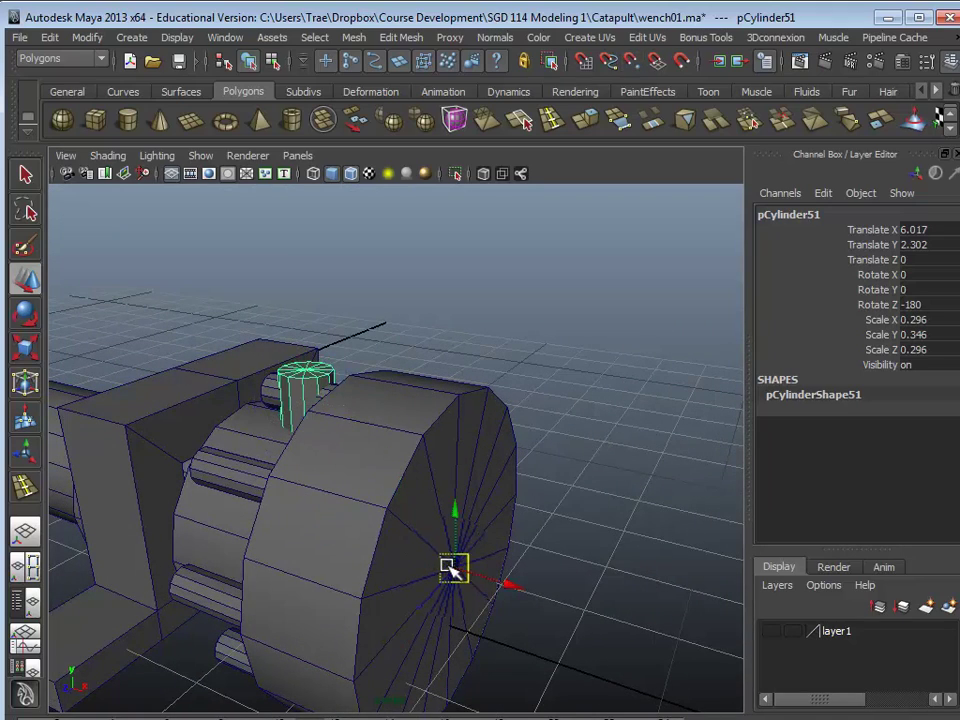
Rotate the upright peg around the drum to about Rotate X -22.37, between two of the horizontal pegs.
left_click_drag(270, 535, 396, 540, "alt")
key("e")
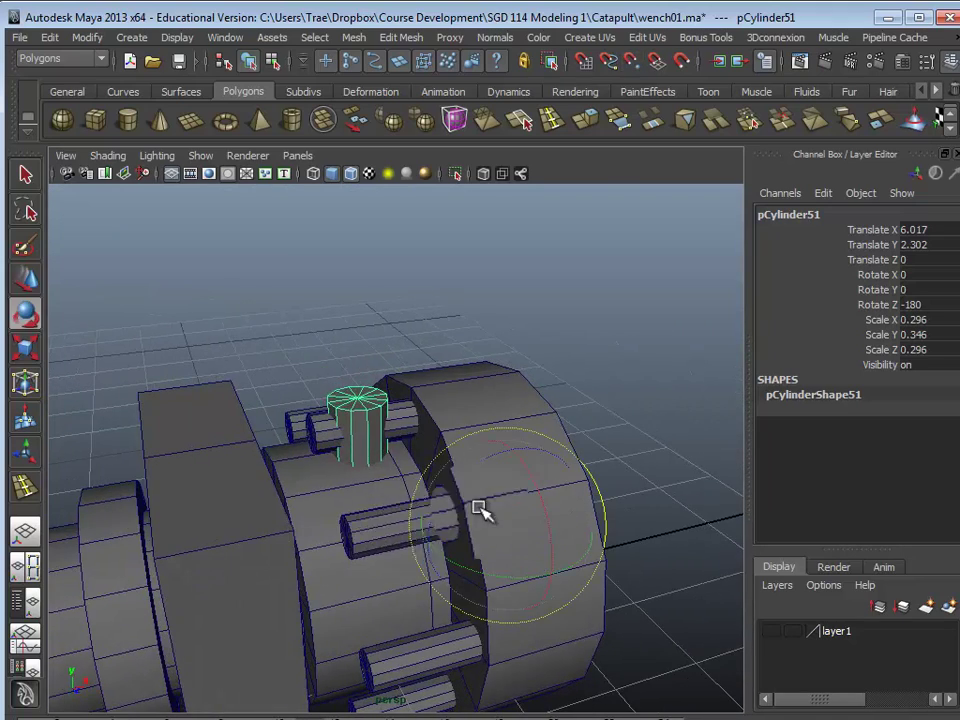
left_click_drag(541, 496, 554, 533)
left_click_drag(418, 487, 480, 498, "alt")
key("super")
key("super")
right_click_drag(403, 534, 465, 569, "alt")
left_click_drag(633, 482, 628, 482)
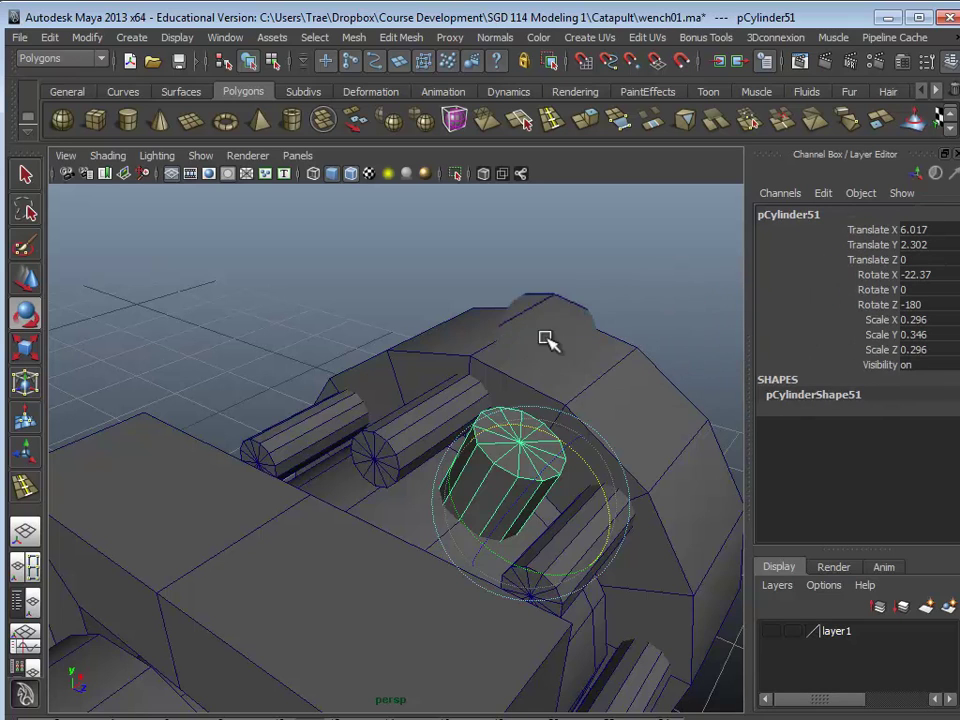
Freeze the transformations of the tilted peg between the horizontal pegs.
left_click_drag(512, 478, 296, 428, "alt")
left_click(87, 37)
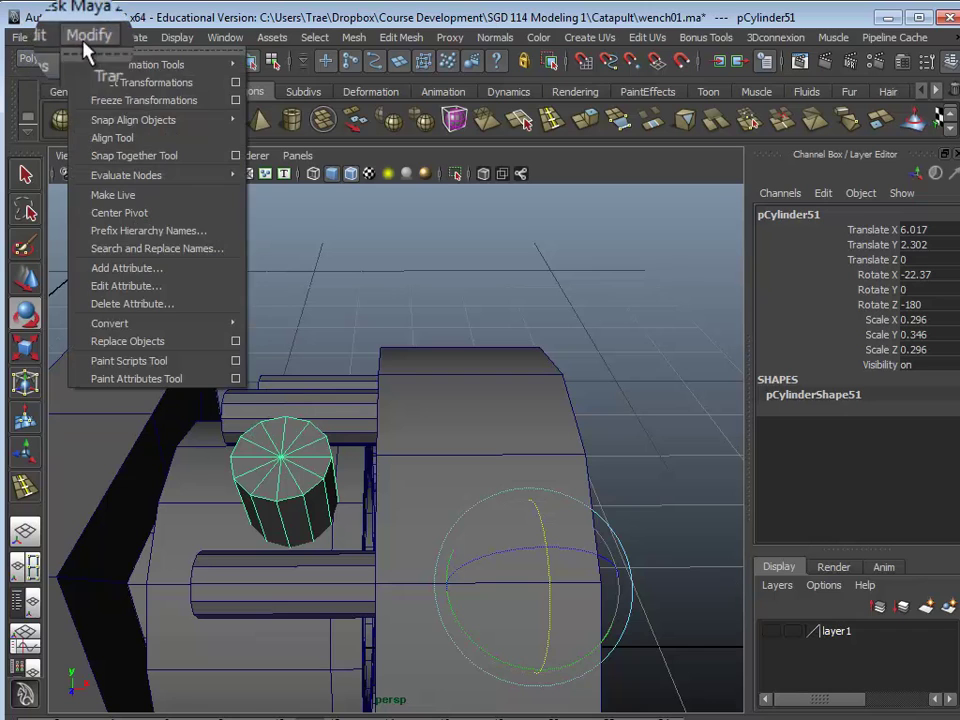
left_click(100, 101)
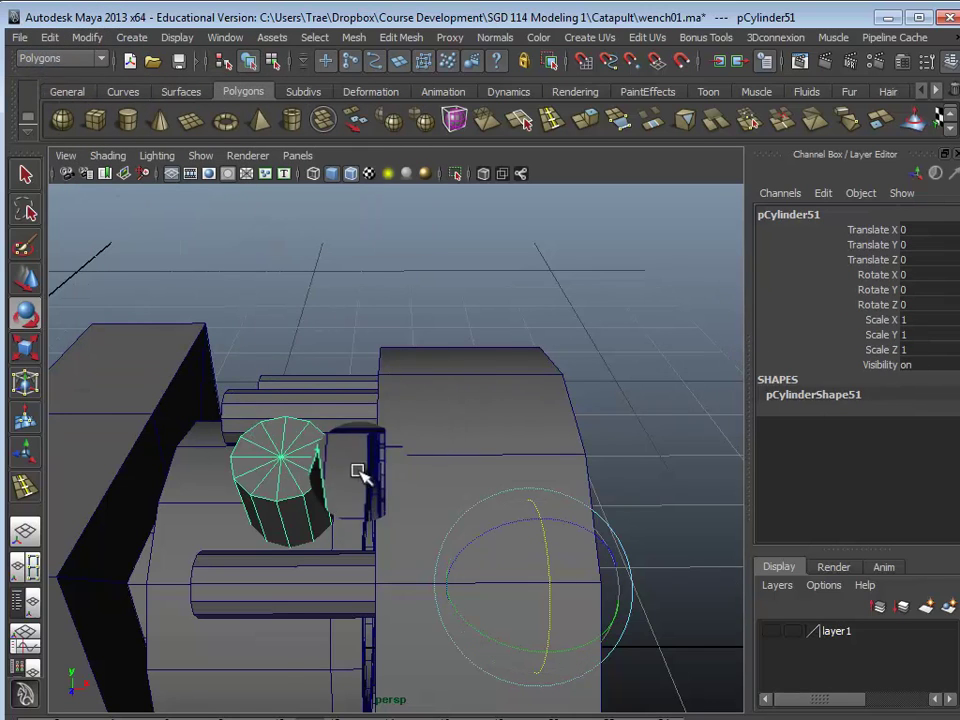
left_click_drag(369, 469, 240, 349, "alt")
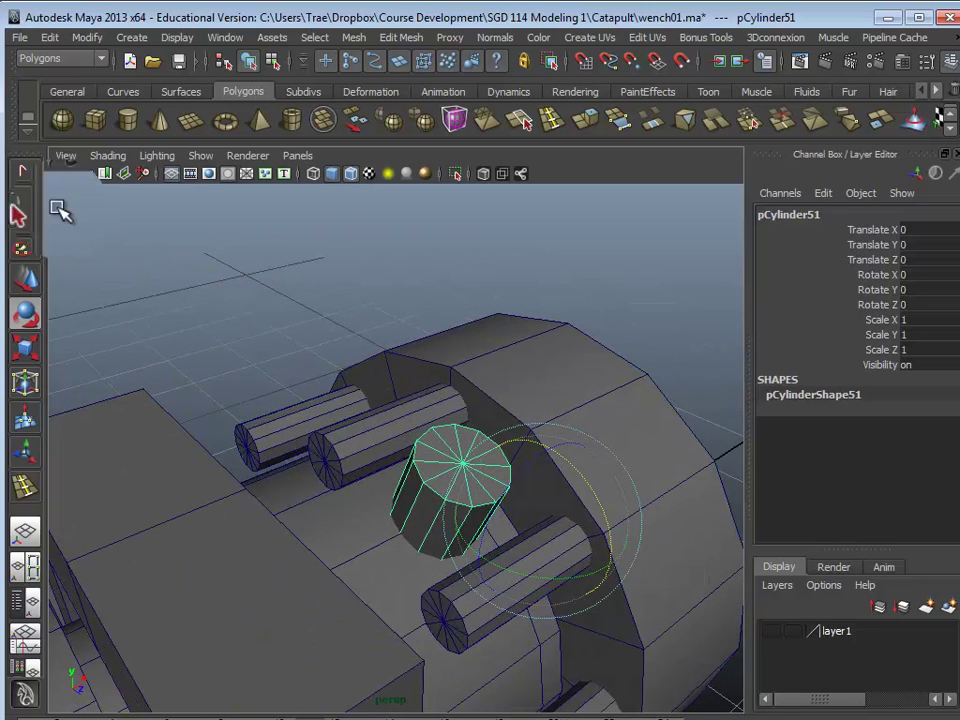
Duplicate the radial peg around the drum with Duplicate Special, using Rotate X 45, Scale 1 and 7 copies.
left_click(19, 39)
mouse_move(42, 42)
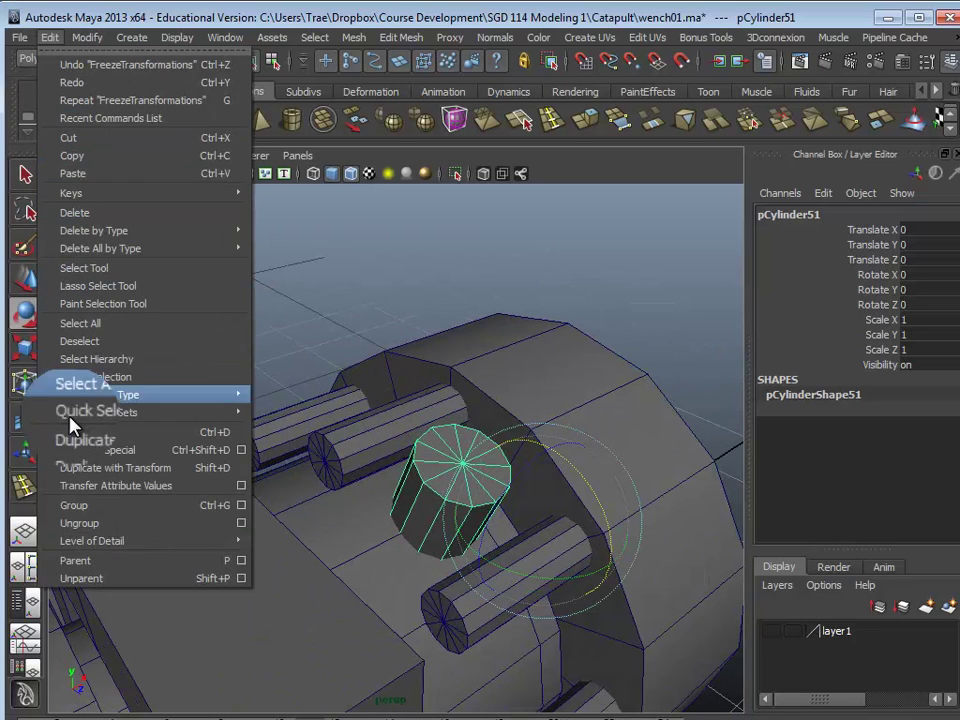
left_click(241, 450)
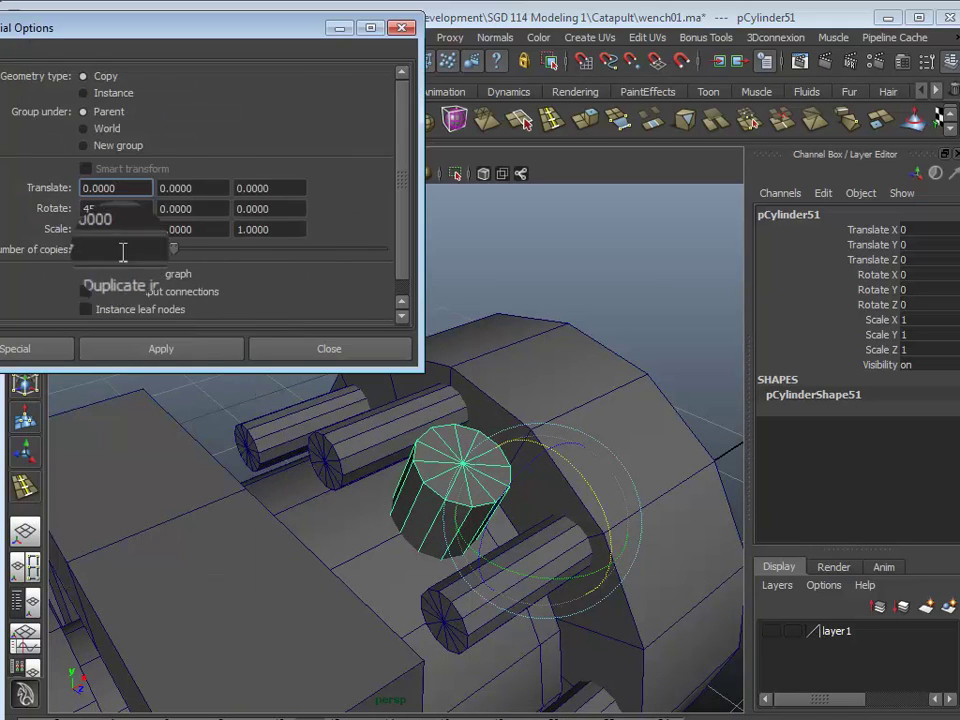
left_click_drag(288, 38, 261, 26)
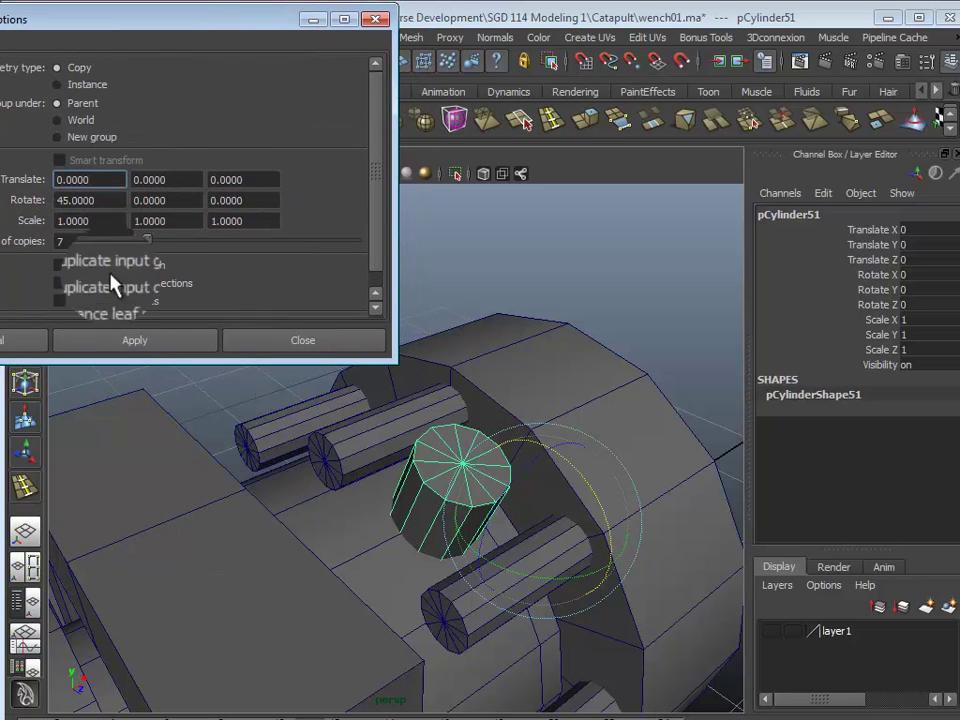
left_click(122, 346)
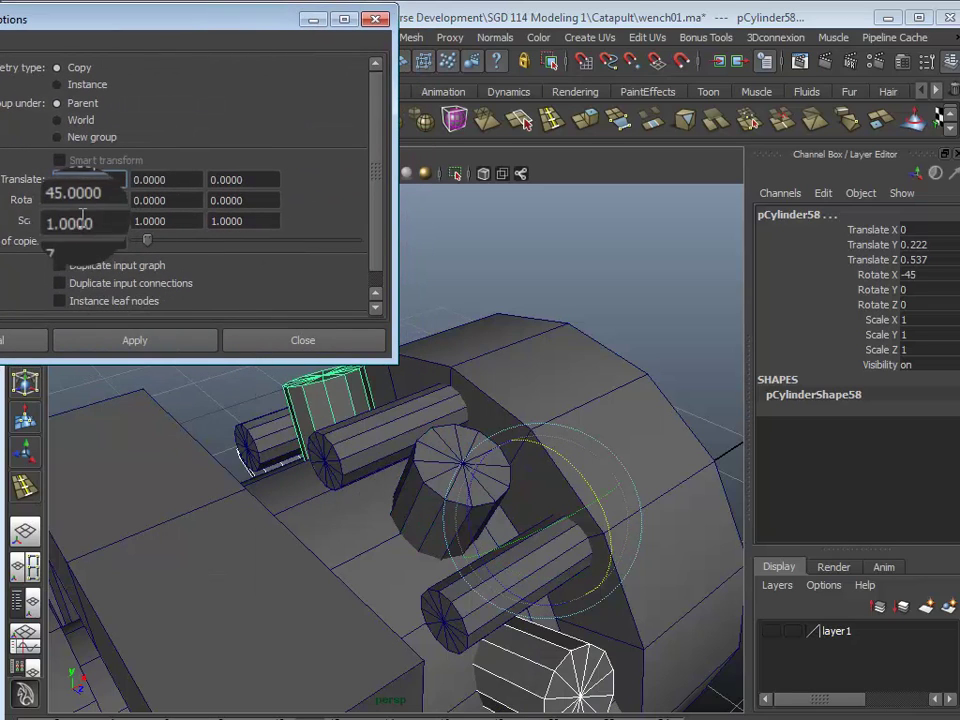
left_click(288, 343)
left_click_drag(333, 552, 438, 526, "alt")
left_click(165, 584)
Create a polygon cylinder at the origin with Subdivisions Axis 12.
left_click_drag(165, 584, 240, 529, "alt")
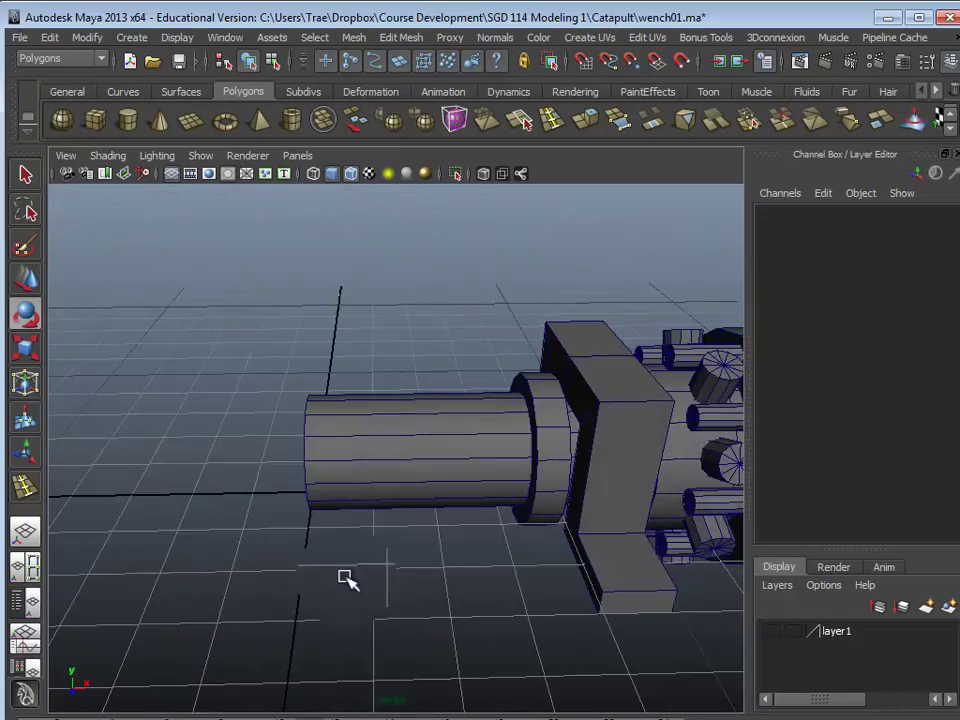
scroll(362, 608, "down", 3)
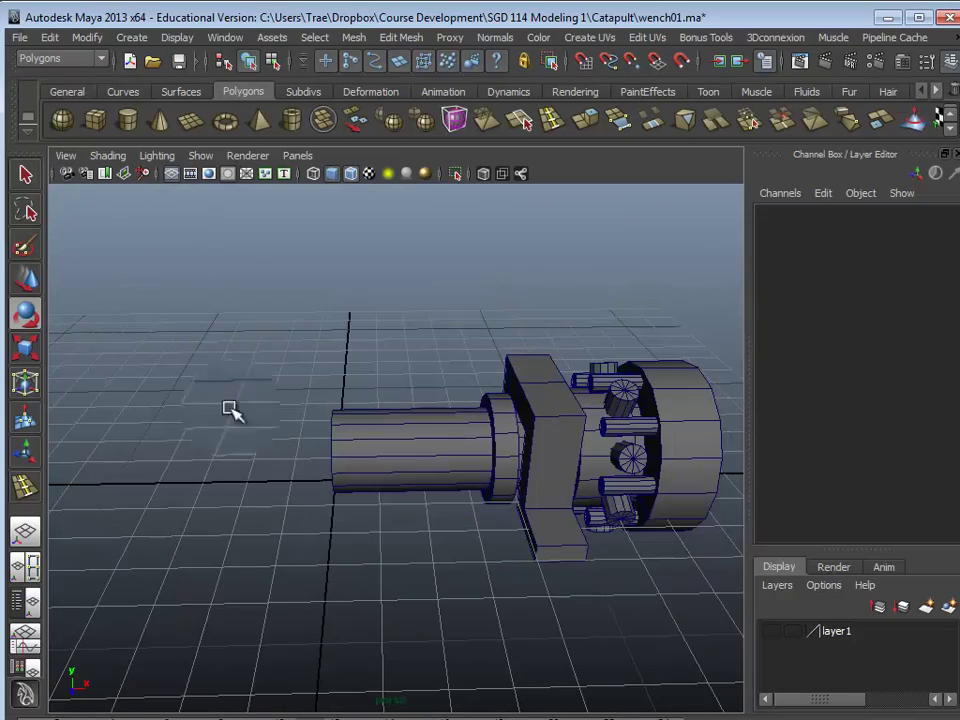
left_click(127, 126)
left_click_drag(327, 420, 428, 514, "alt")
left_click(811, 428)
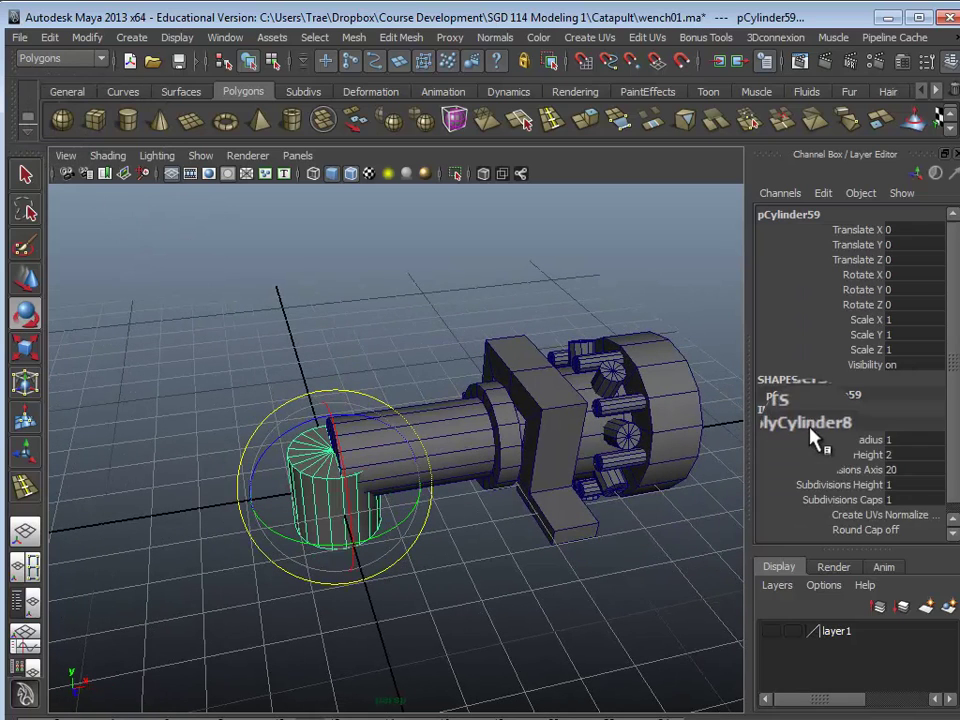
double_click(917, 469)
type("12")
key("Return")
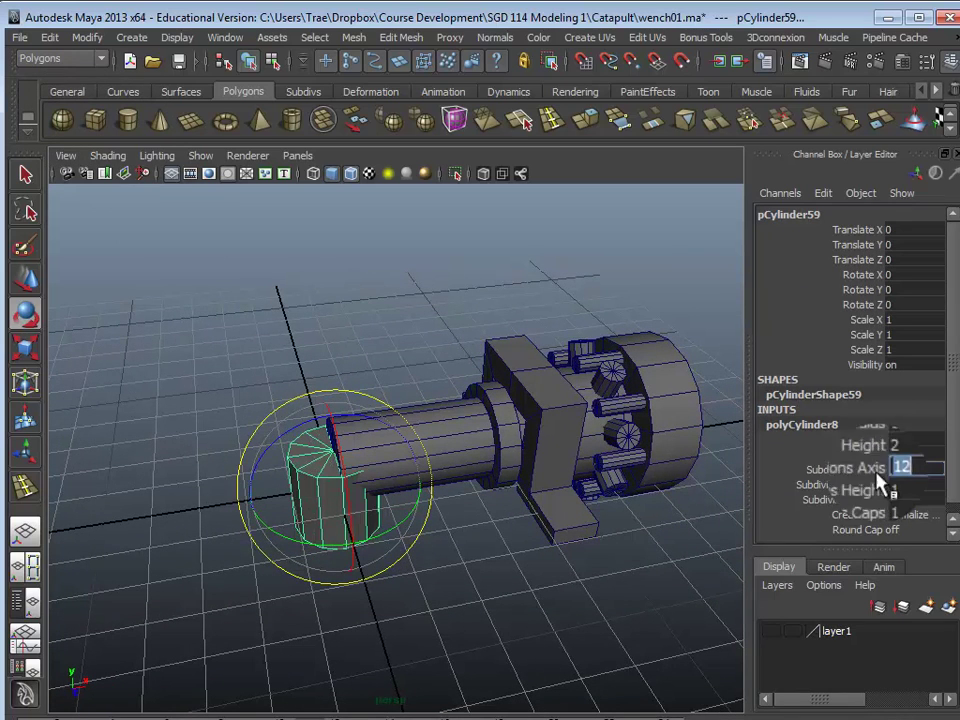
type("r")
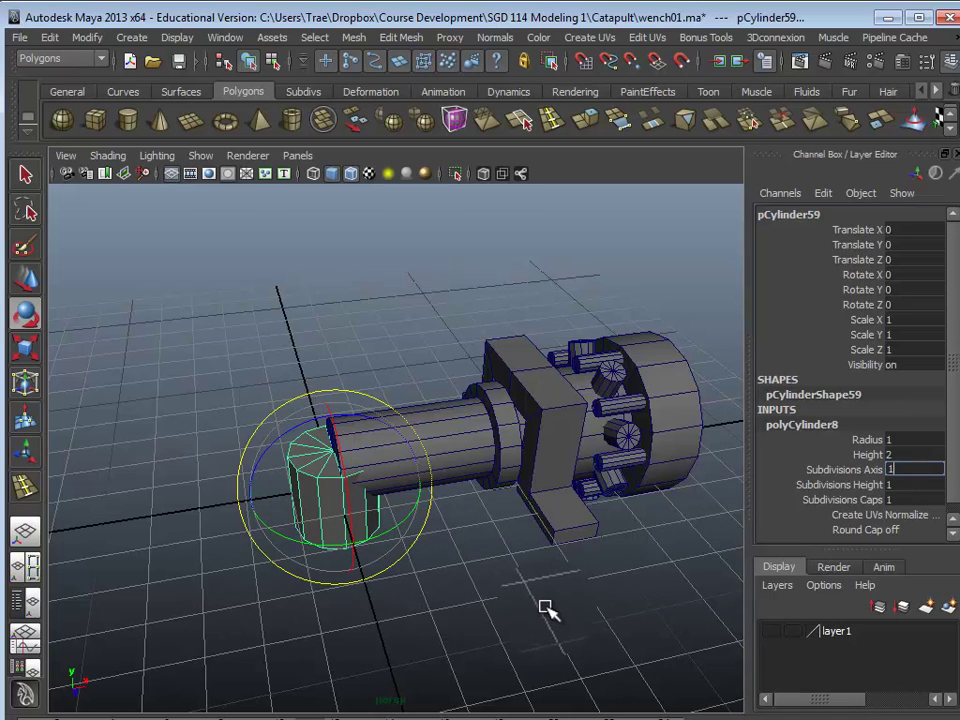
left_click(447, 580)
left_click(312, 522)
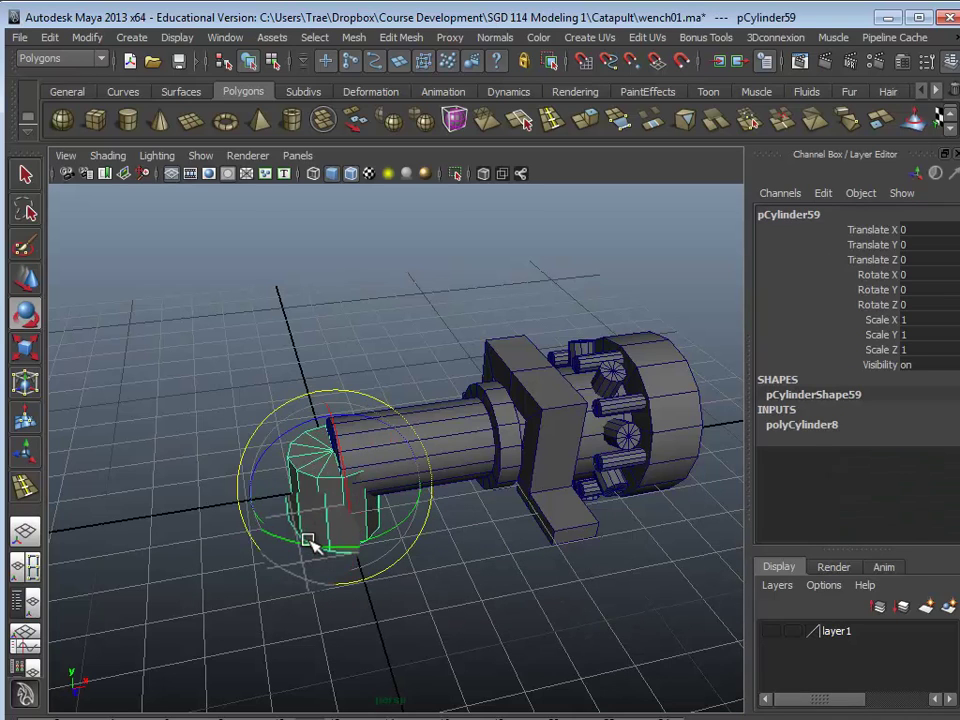
Scale the new cylinder uniformly to about 0.45 and lay it along the shaft axis with Rotate Z -90.
key("r")
left_click_drag(333, 500, 289, 501)
key("e")
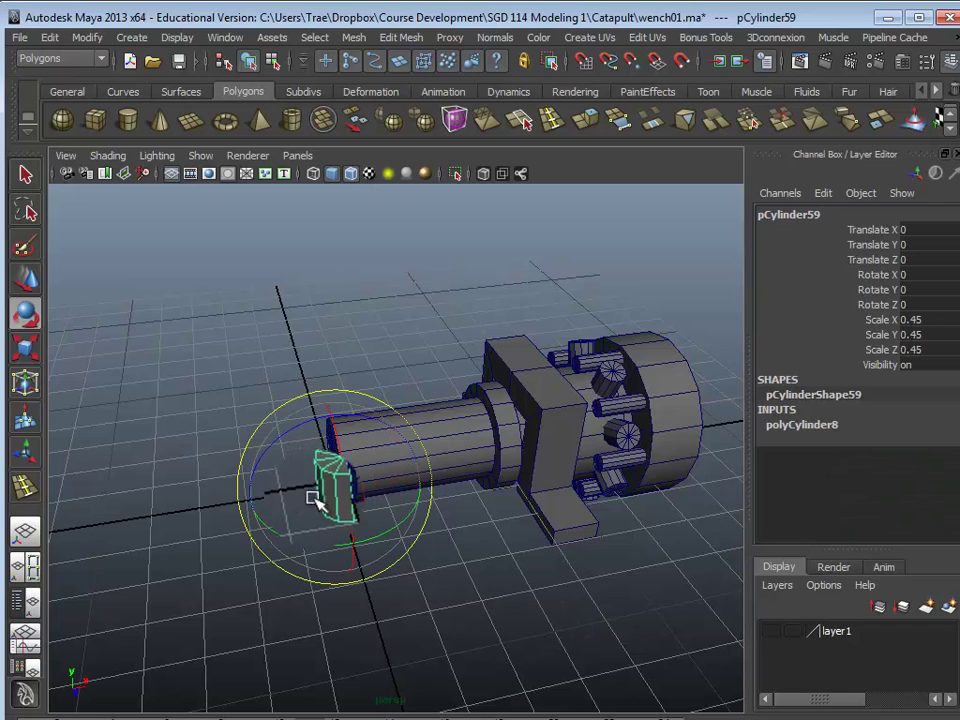
left_click_drag(318, 455, 403, 418)
left_click_drag(455, 579, 519, 579, "alt")
Move the small cylinder beyond the large disc and snap it to the centre of the disc's outer end cap.
key("w")
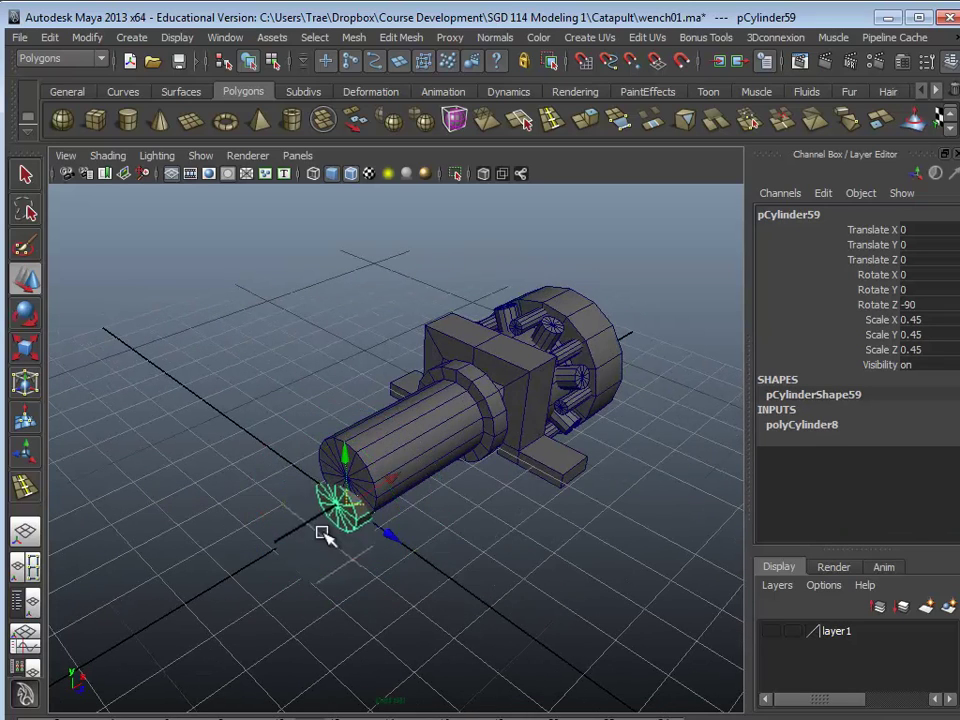
left_click_drag(390, 482, 680, 378)
left_click_drag(636, 458, 339, 459, "alt")
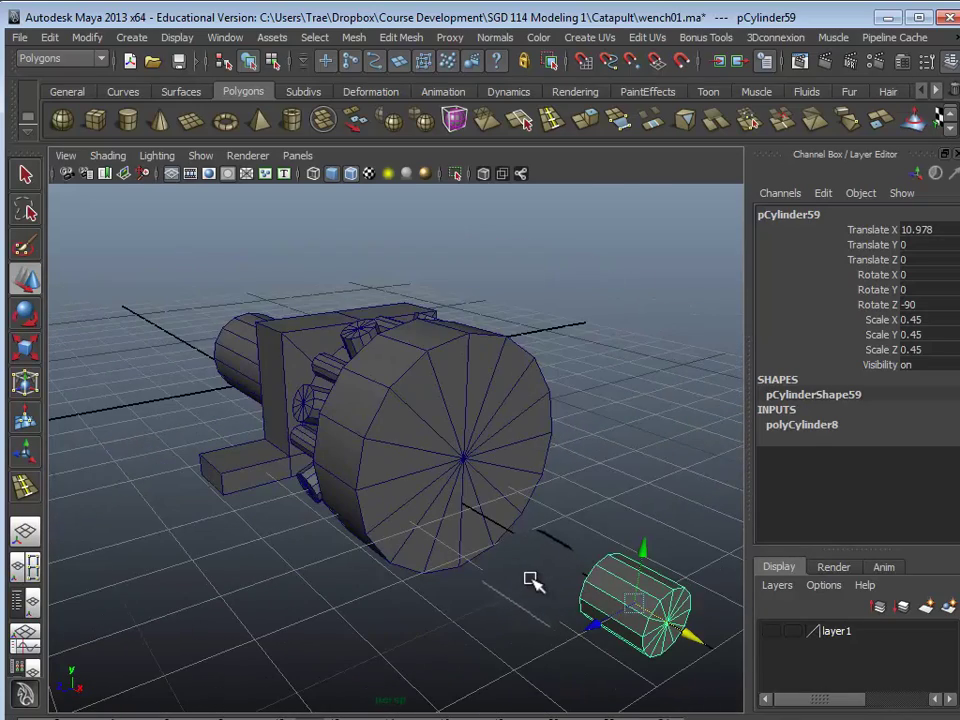
key("v")
left_click_drag(631, 603, 462, 460)
left_click_drag(423, 577, 515, 592, "alt")
left_click(390, 616)
Scale the small cylinder at the disc's centre uniformly to about 0.364.
left_click_drag(365, 613, 455, 614, "alt")
right_click_drag(456, 614, 535, 560, "alt")
middle_click_drag(535, 560, 469, 548, "alt")
left_click_drag(469, 548, 431, 426, "alt")
left_click(431, 426)
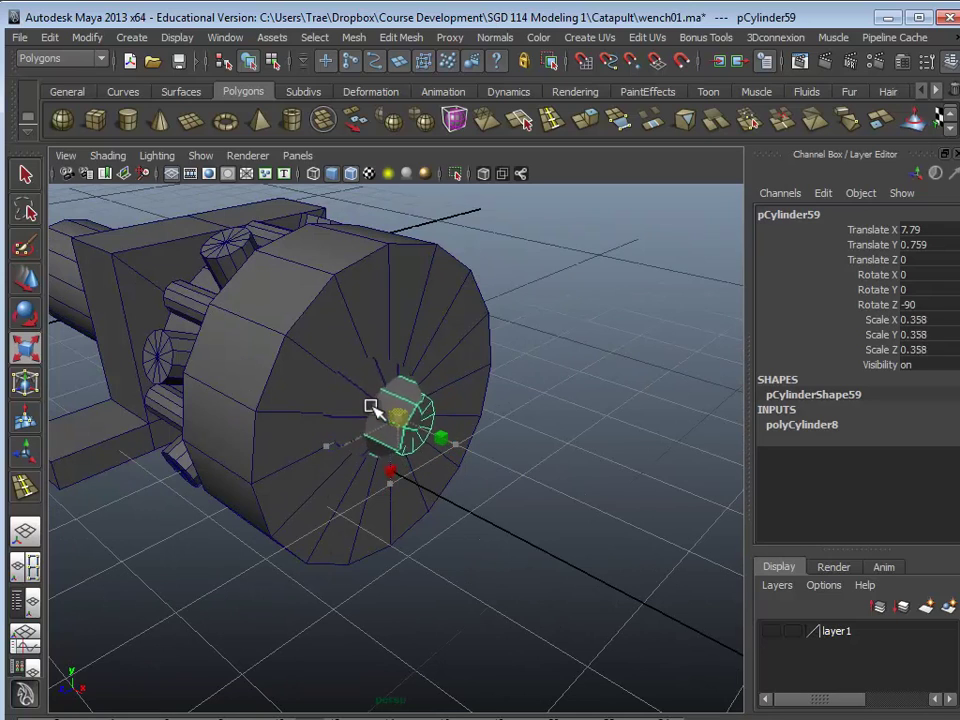
left_click_drag(375, 412, 431, 506, "alt")
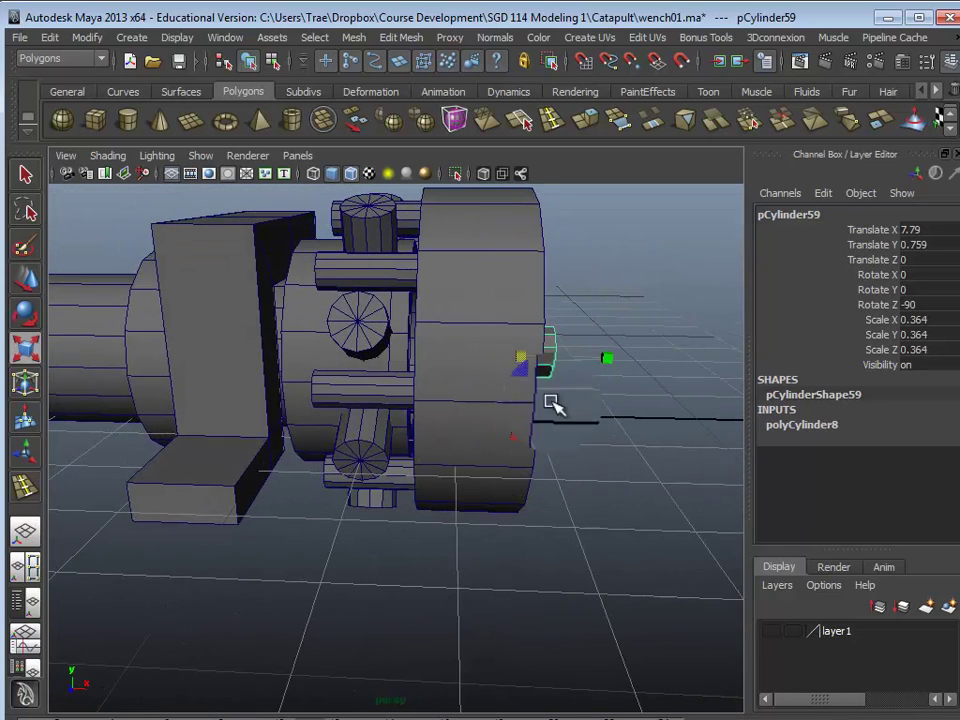
Stretch the small cylinder along its axis into a long rod projecting from the large disc's outer face.
left_click_drag(607, 358, 654, 392)
left_click_drag(417, 327, 449, 385, "alt")
scroll(449, 385, "up", 5)
middle_click_drag(449, 385, 332, 424, "alt")
scroll(332, 424, "down", 3)
middle_click_drag(458, 466, 472, 493, "alt")
left_click_drag(472, 493, 424, 544, "alt")
left_click(457, 555)
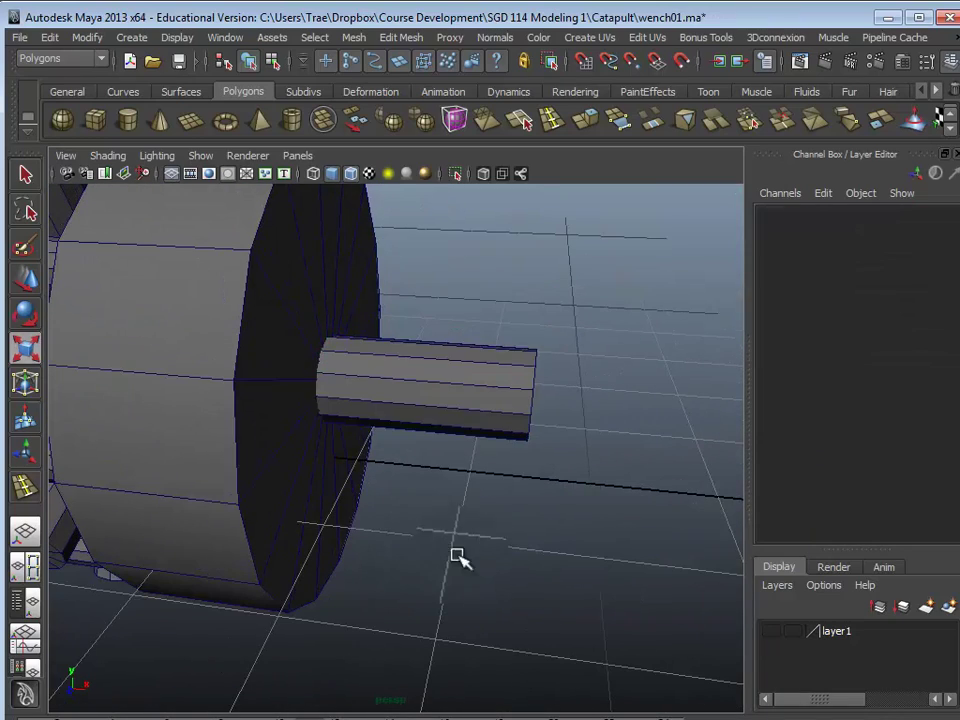
Examine the rod projecting from the large disc and the whole winch assembly from several angles.
left_click(420, 400)
scroll(519, 405, "down", 4)
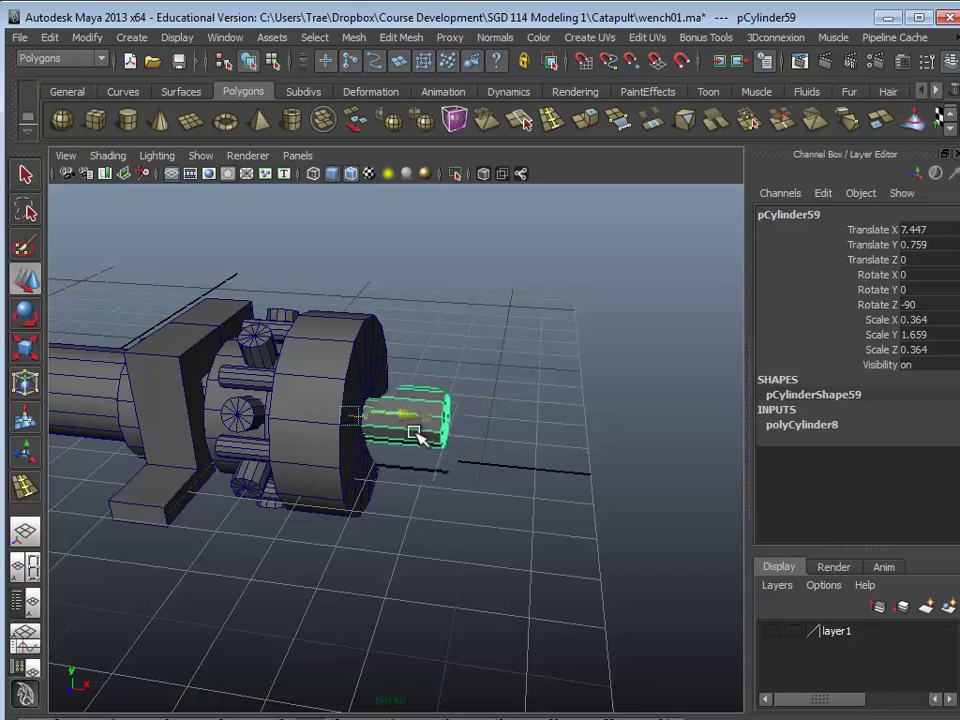
left_click(426, 555)
left_click_drag(428, 560, 396, 540, "alt")
middle_click_drag(396, 540, 559, 518, "alt")
left_click_drag(500, 520, 347, 577, "alt")
scroll(347, 577, "down", 5)
middle_click_drag(347, 577, 348, 516, "alt")
scroll(527, 463, "up", 5)
middle_click_drag(527, 463, 527, 573, "alt")
left_click_drag(527, 573, 402, 516, "alt")
left_click_drag(280, 465, 302, 545, "alt")
Create a polygon cube and move it along X to about 9.926, beyond the end of the rod.
left_click(95, 119)
left_click_drag(266, 443, 346, 440, "alt")
left_click_drag(284, 337, 735, 493)
middle_click_drag(578, 495, 342, 434, "alt")
Set the new cube's width, height and depth subdivisions to 2.
left_click(790, 428)
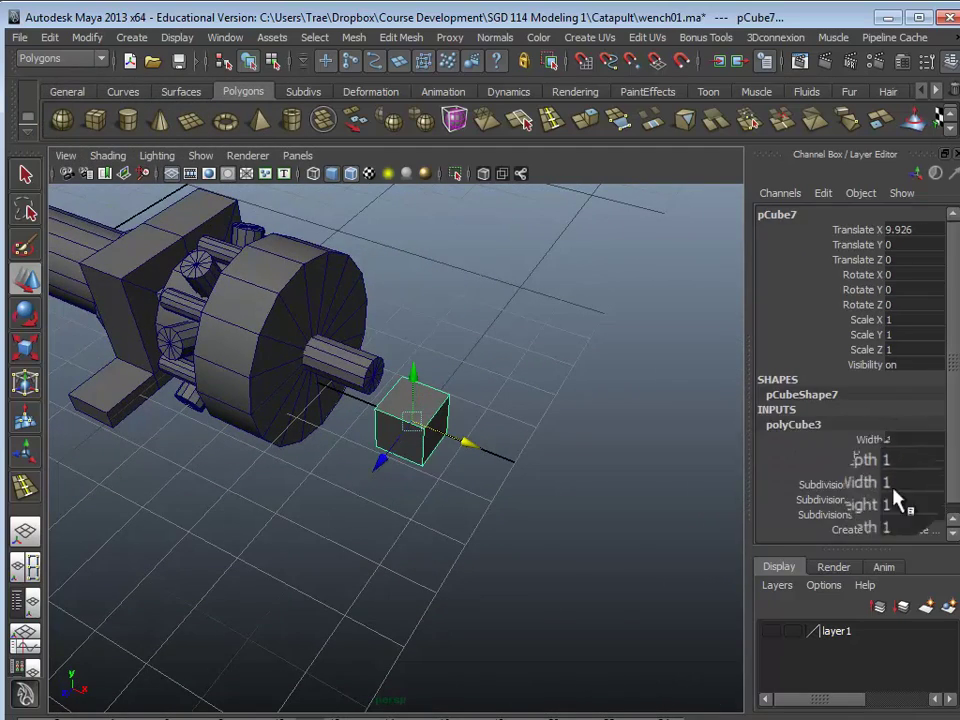
type("2")
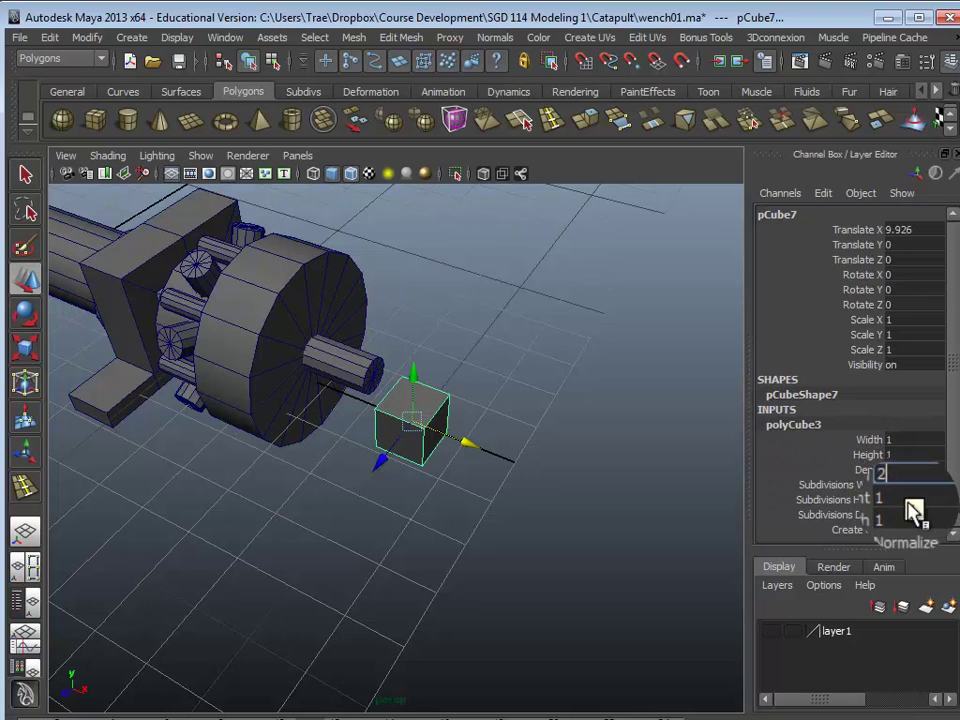
type("2")
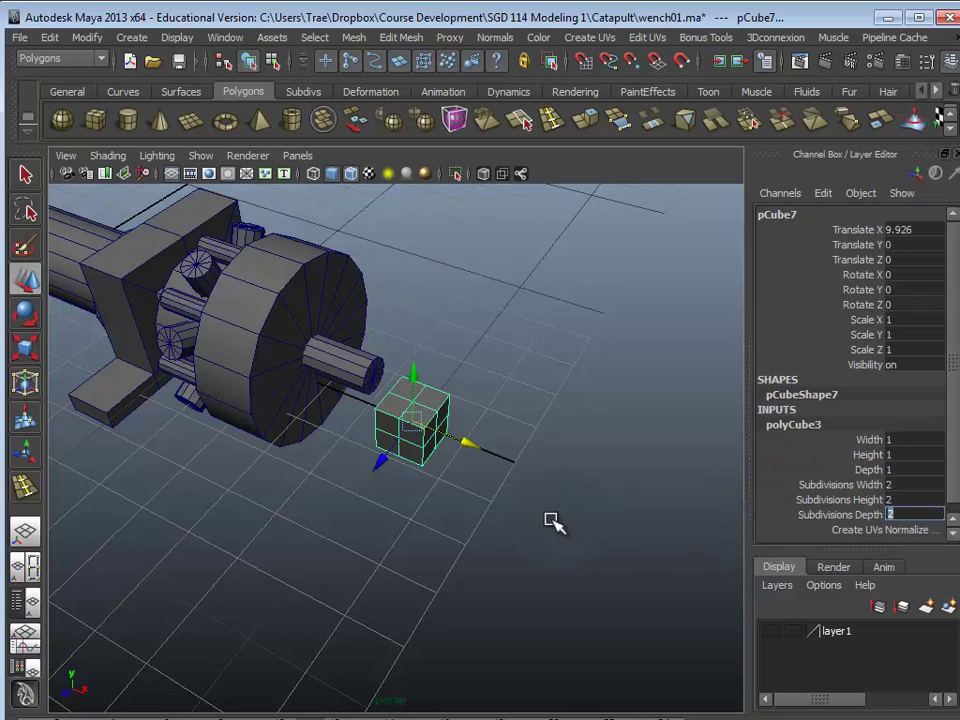
Set the cube's subdivisions to 3 in width, 3 in height and 6 in depth.
scroll(488, 518, "up", 3)
left_click_drag(488, 518, 446, 497, "alt")
scroll(465, 486, "up", 3)
left_click(858, 485)
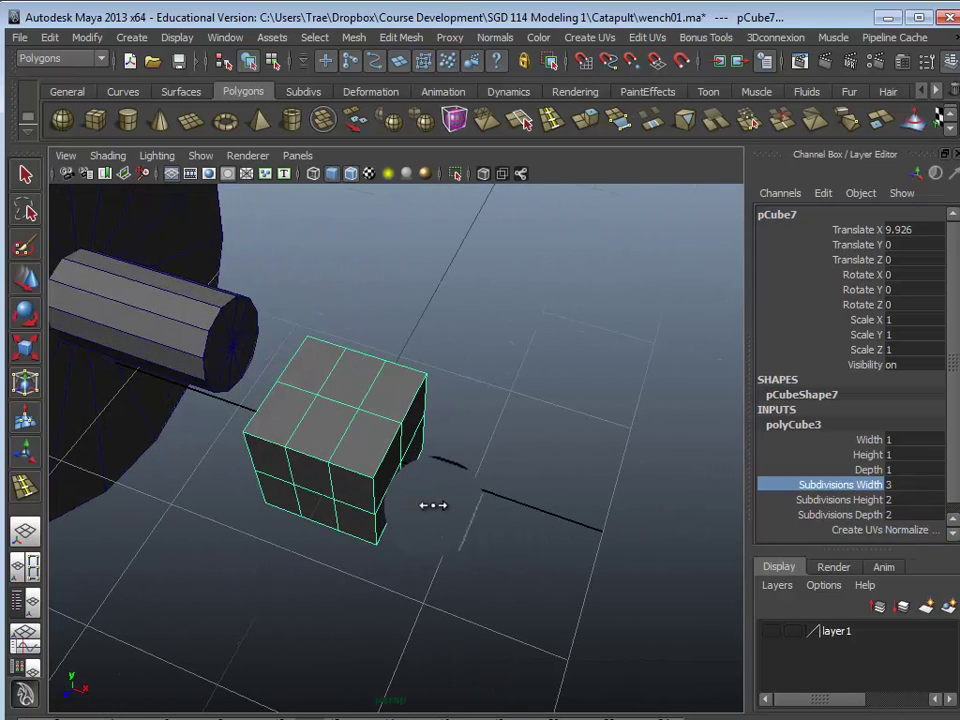
left_click(862, 500)
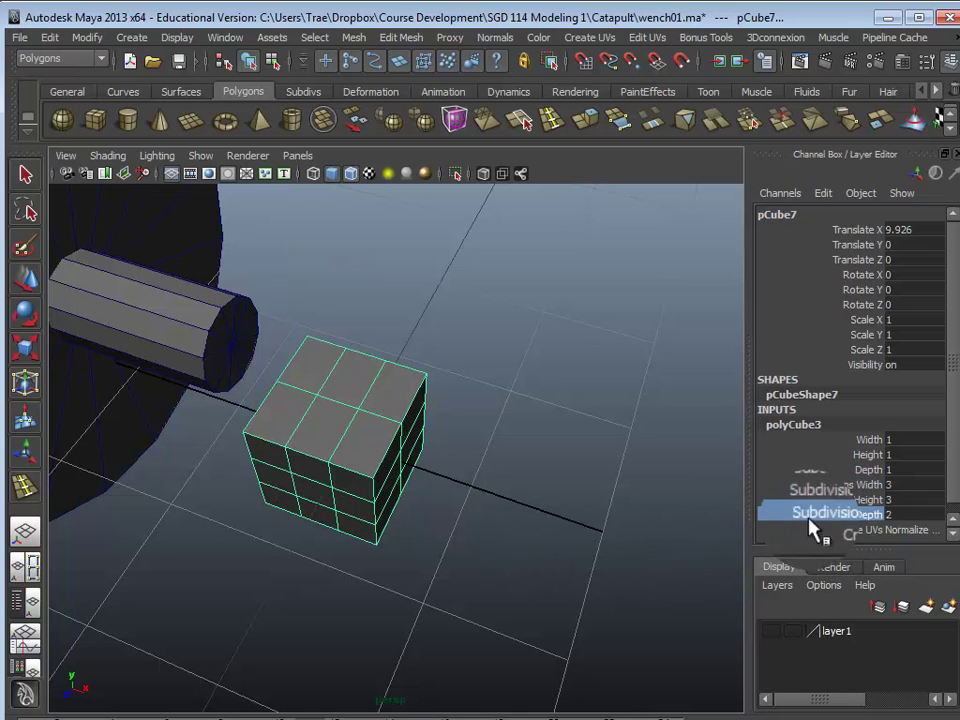
middle_click_drag(465, 552, 478, 556)
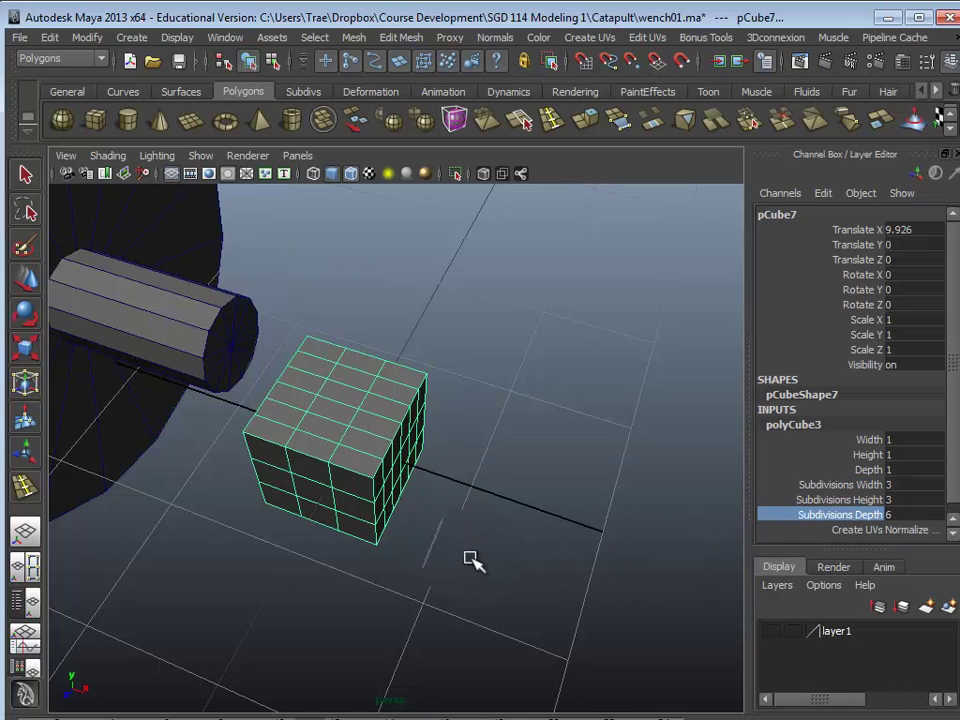
Scale the cube into a long thin block, about 3.161 along Z and 0.407 along X.
left_click_drag(470, 556, 335, 552, "alt")
right_click_drag(335, 552, 506, 458, "alt")
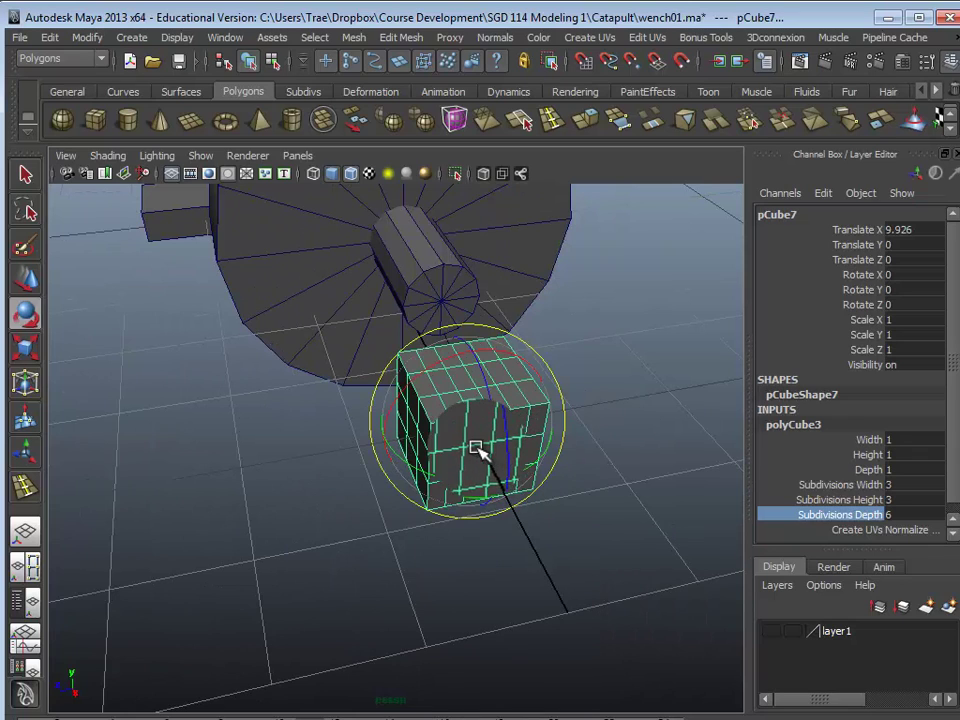
key("r")
left_click_drag(384, 435, 194, 472)
left_click_drag(311, 552, 592, 465, "alt")
left_click_drag(593, 317, 532, 323)
Raise the block to about Translate Y 0.8 and shift it to about Translate Z -0.712.
left_click_drag(566, 498, 428, 478, "alt")
key("w")
left_click(507, 251)
left_click(493, 355)
left_click_drag(507, 284, 519, 170)
left_click_drag(497, 309, 392, 353, "alt")
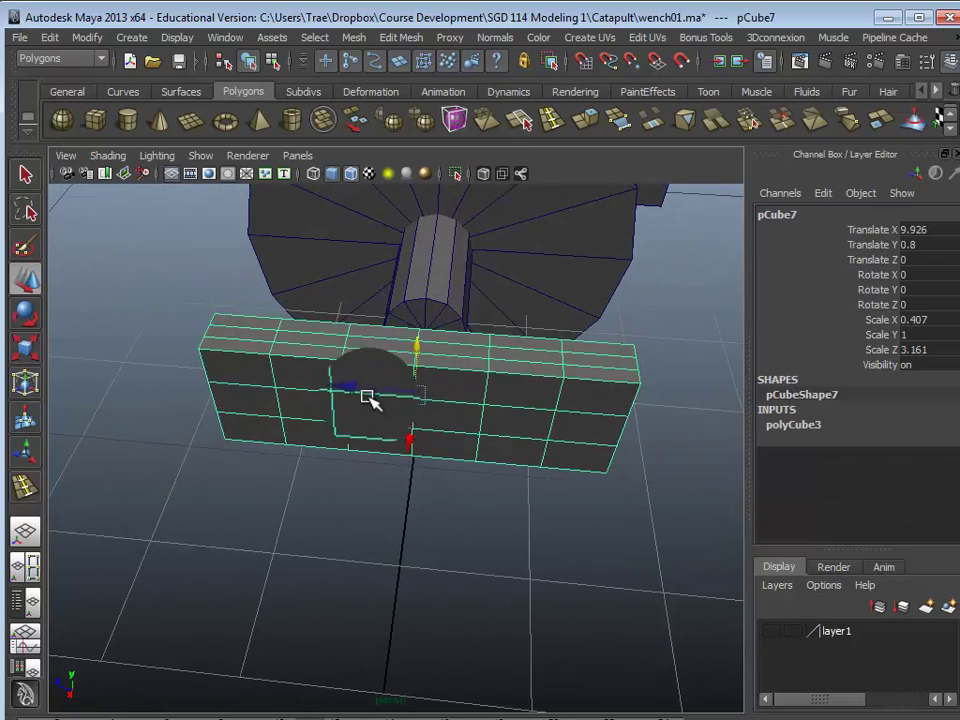
left_click_drag(366, 392, 456, 393)
Nudge the block in the side view so the rod's centre sits midway across its second section.
left_click_drag(456, 472, 515, 326, "alt")
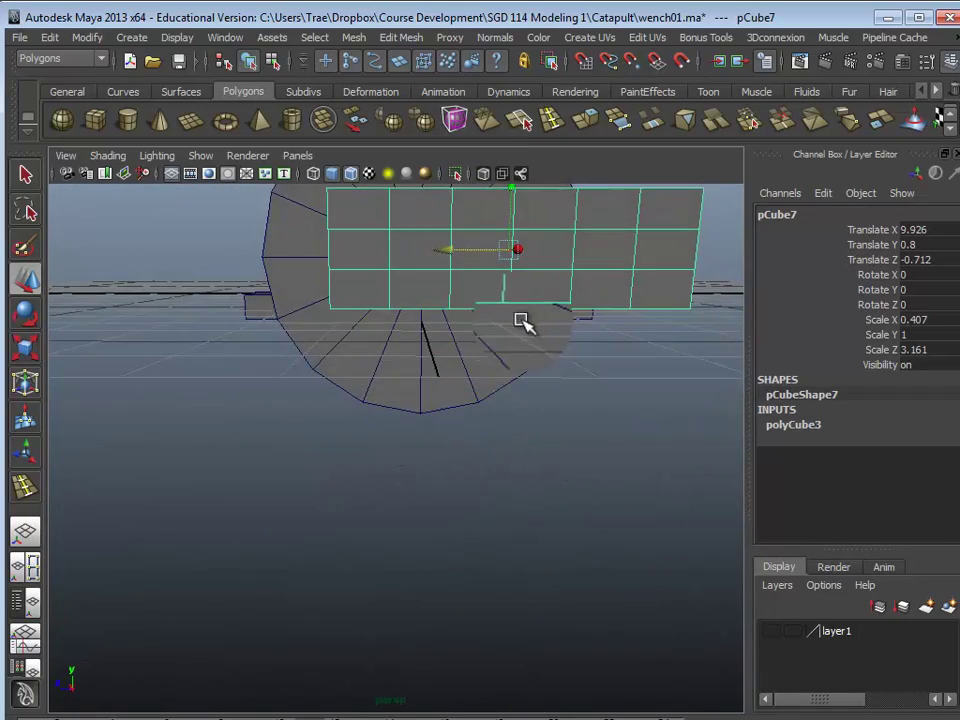
key("space")
key("space")
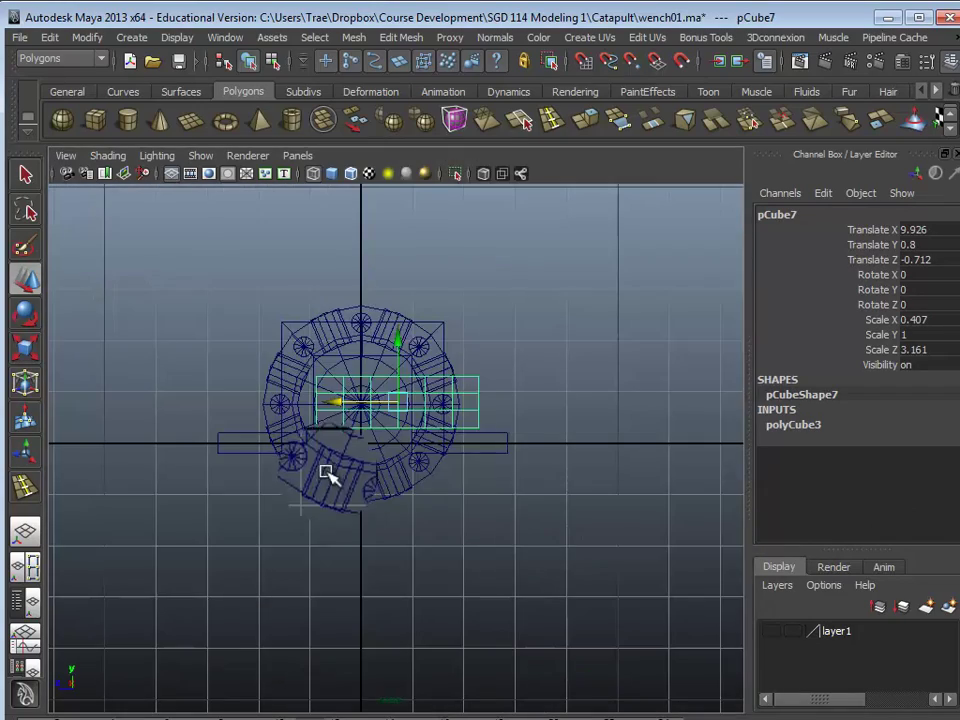
scroll(344, 416, "up", 5)
middle_click_drag(323, 355, 353, 439, "alt")
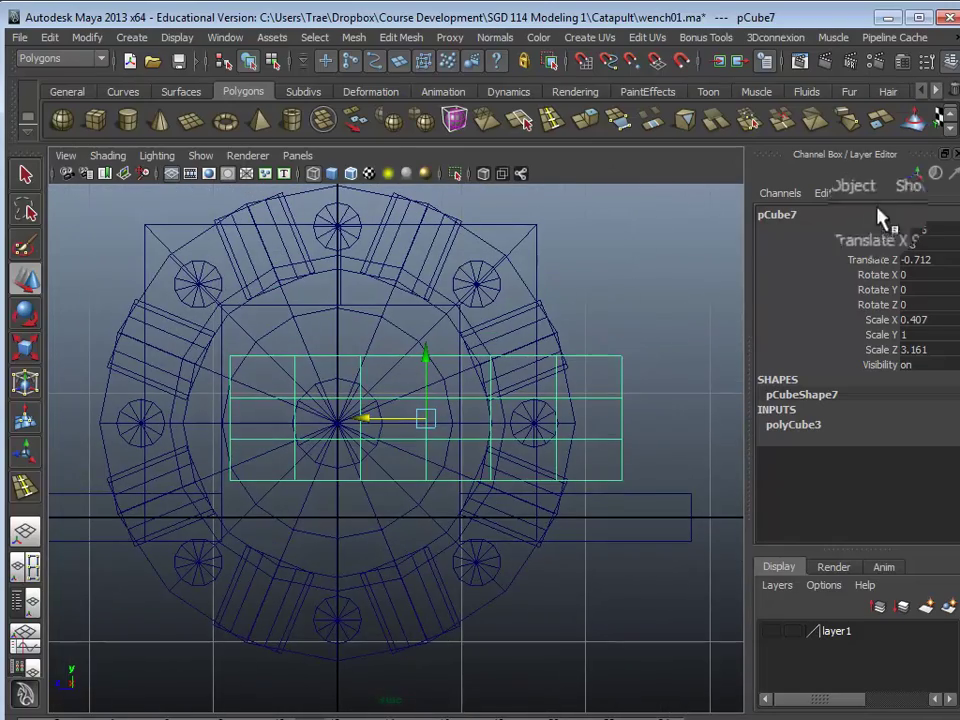
left_click(957, 153)
scroll(418, 368, "up", 1)
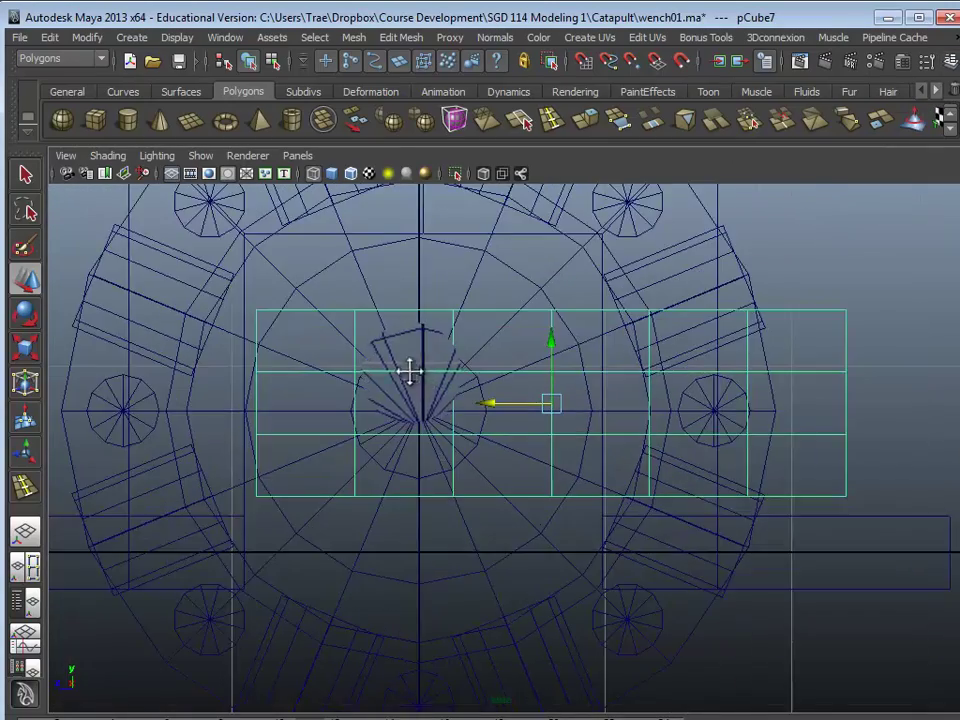
scroll(454, 408, "up", 1)
middle_click_drag(411, 372, 454, 400, "alt")
left_click_drag(557, 409, 571, 411)
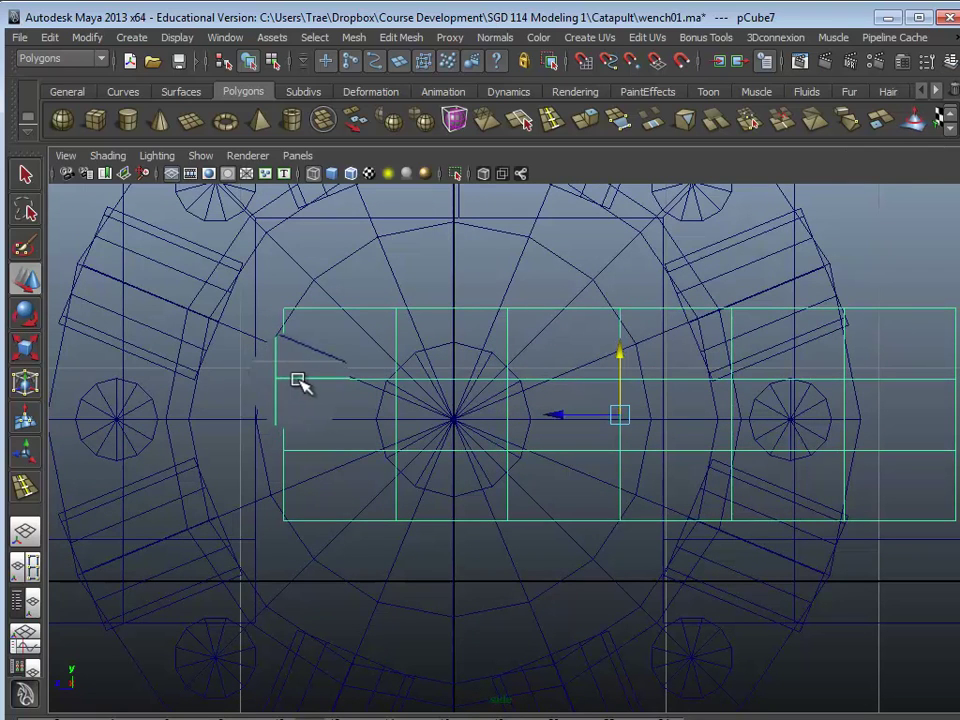
Select the vertex column at the block's end nearest the rod and scale it down vertically.
right_click_drag(295, 380, 210, 380)
left_click_drag(242, 278, 312, 628)
key("r")
left_click_drag(281, 497, 281, 464)
Scale down the third to sixth vertex columns vertically to narrow the block away from the rod.
left_click_drag(481, 299, 529, 545)
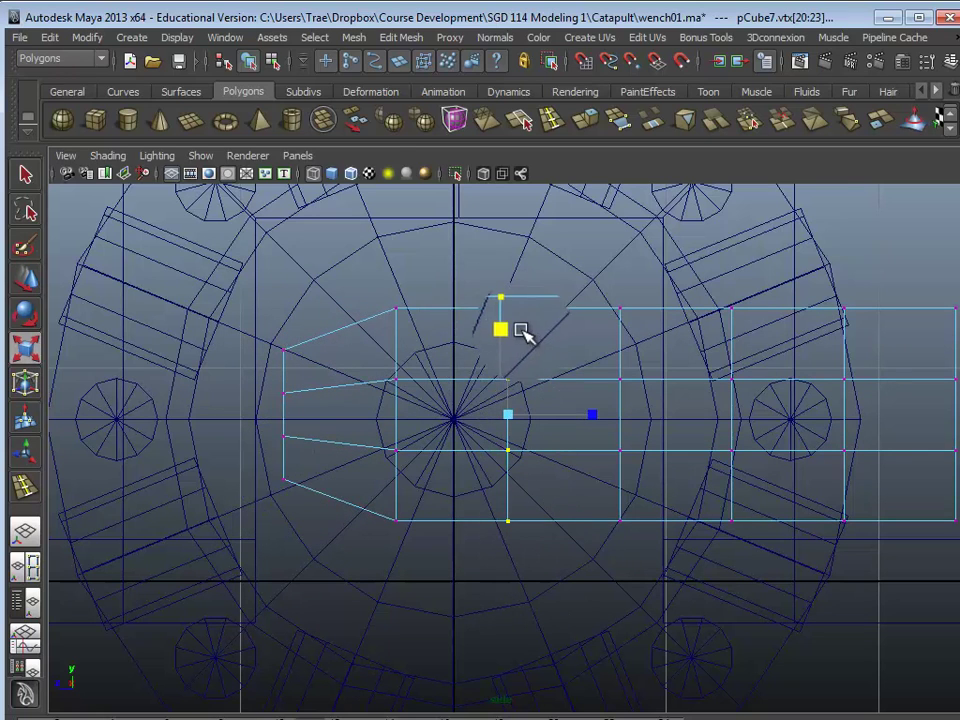
left_click_drag(508, 329, 509, 345)
left_click_drag(605, 290, 634, 523)
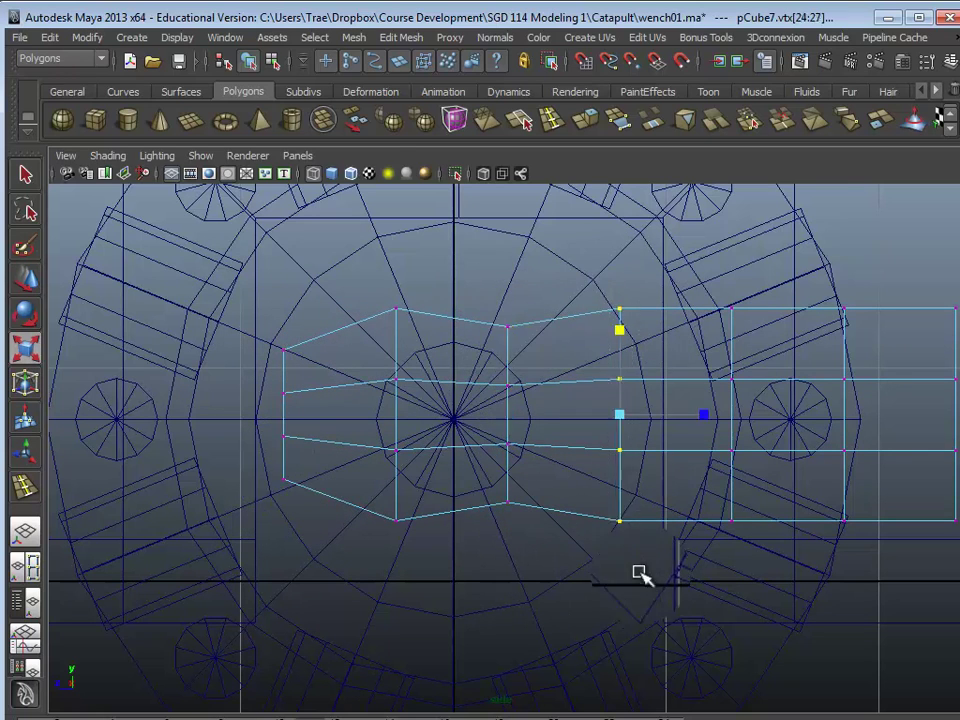
left_click_drag(619, 328, 622, 358)
left_click_drag(691, 286, 742, 590)
left_click_drag(732, 325, 732, 356)
left_click_drag(806, 285, 862, 555)
left_click_drag(846, 329, 848, 362)
Narrow the block's far end column and refine the sixth and fifth columns into an even taper.
middle_click_drag(842, 442, 708, 443, "alt")
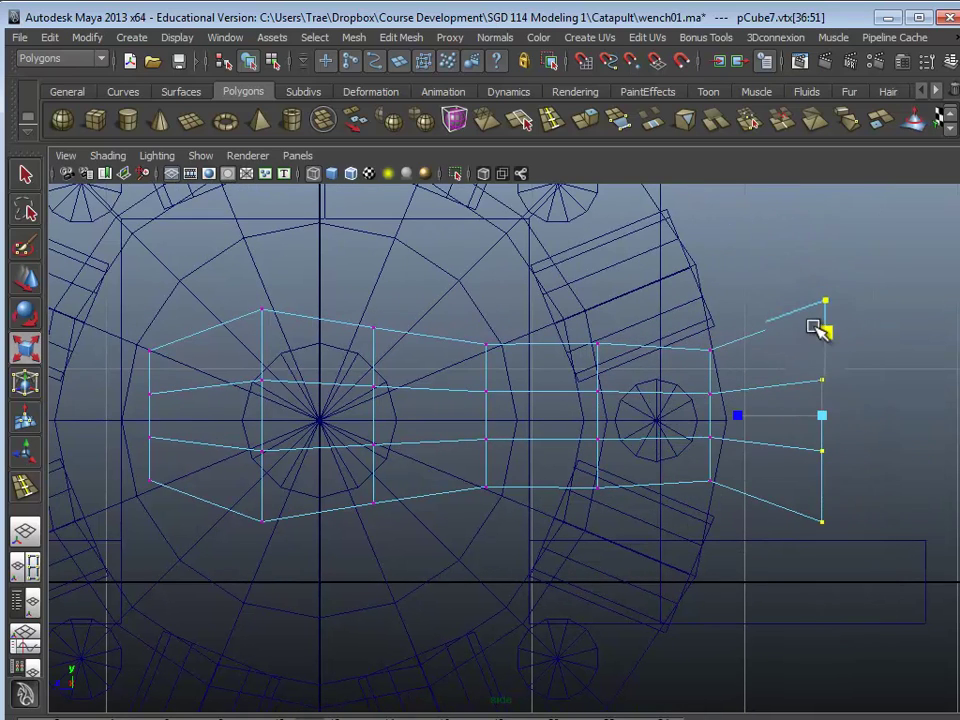
left_click_drag(822, 379, 822, 380)
left_click_drag(681, 322, 761, 536)
left_click_drag(709, 329, 708, 343)
left_click_drag(587, 311, 598, 337)
Scale the third vertex column taller so the block stays wide around the rod.
middle_click_drag(336, 418, 433, 426, "alt")
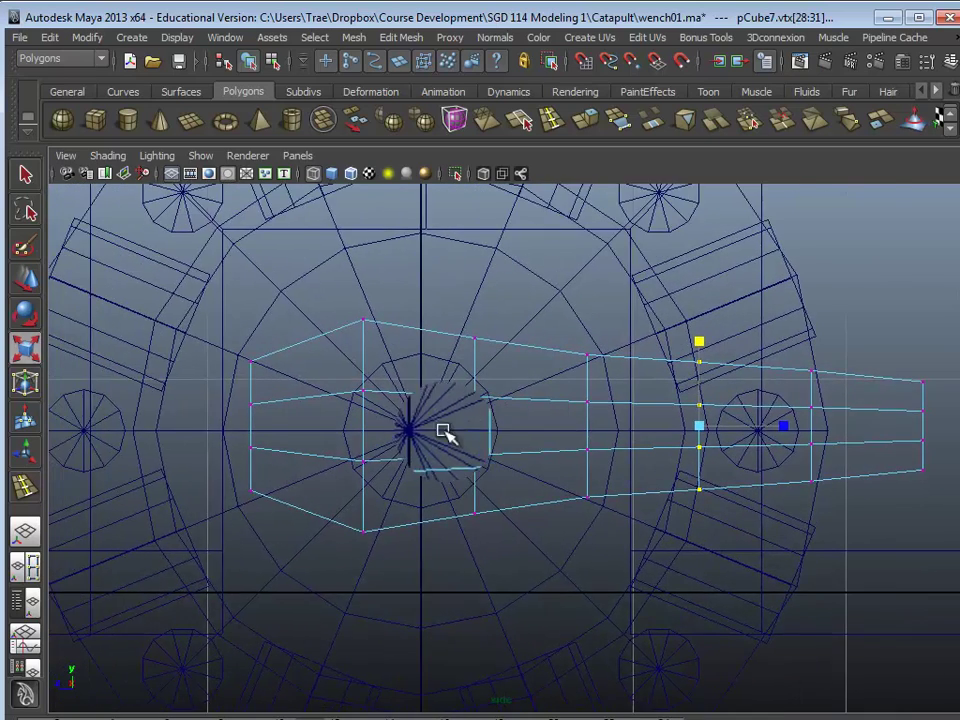
scroll(433, 426, "up", 1)
left_click_drag(476, 345, 471, 326)
middle_click_drag(185, 423, 291, 423, "alt")
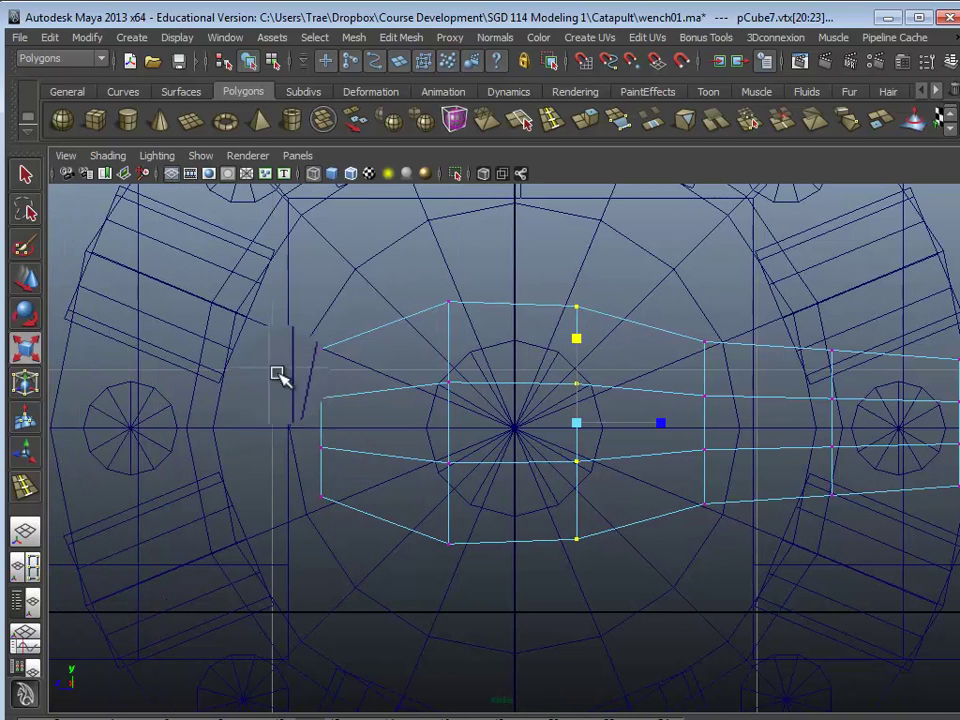
Move the middle vertices of both ends outward to round off the tapered block.
key("w")
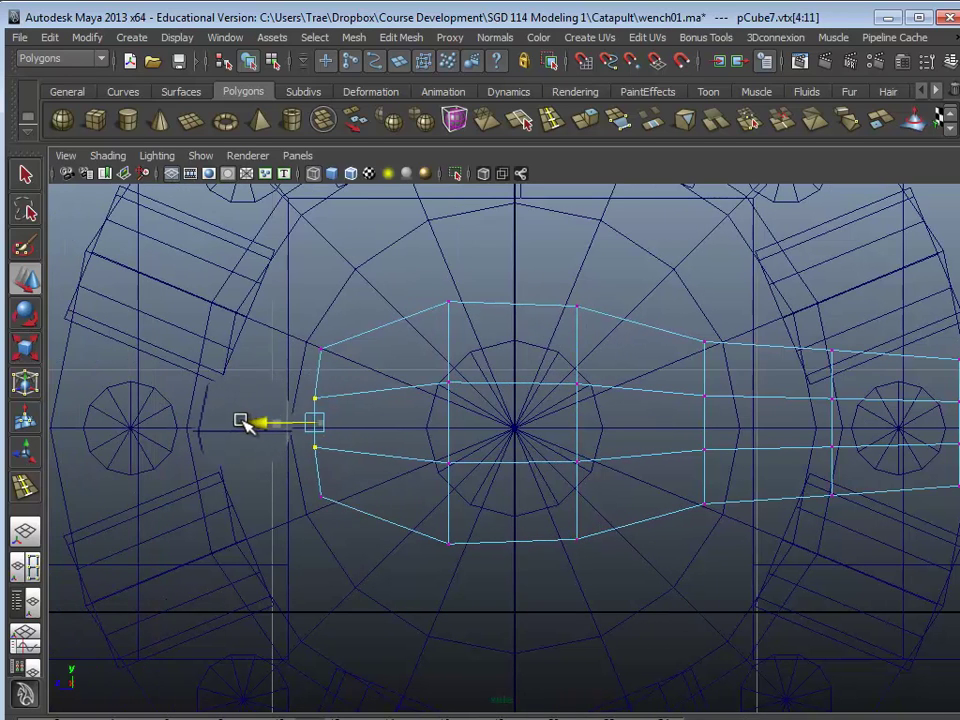
middle_click_drag(640, 486, 320, 467, "alt")
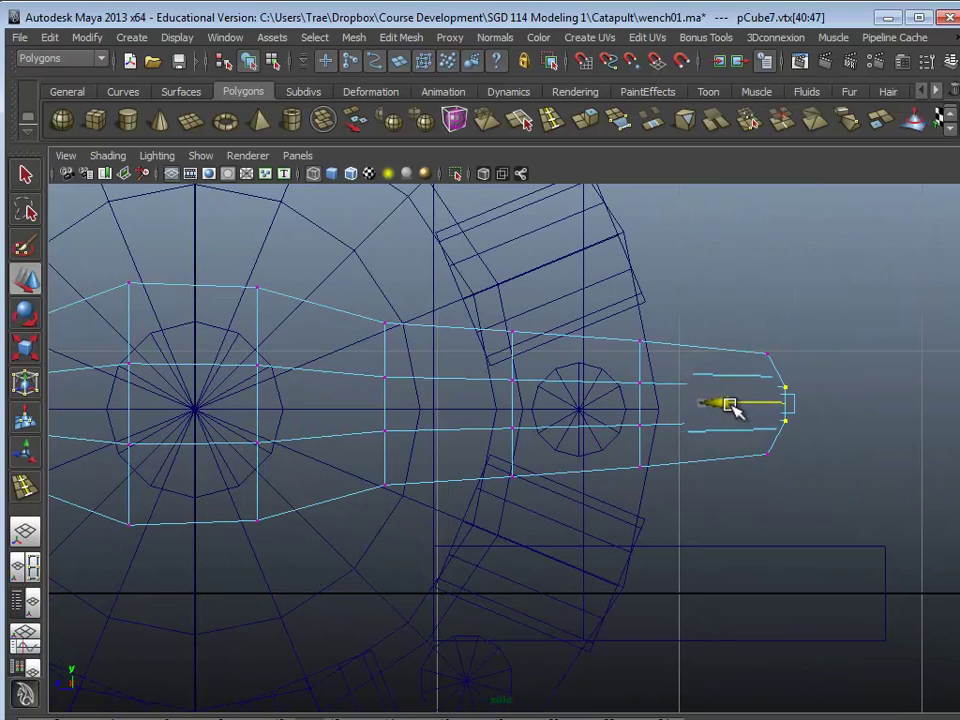
middle_click_drag(643, 441, 796, 443, "alt")
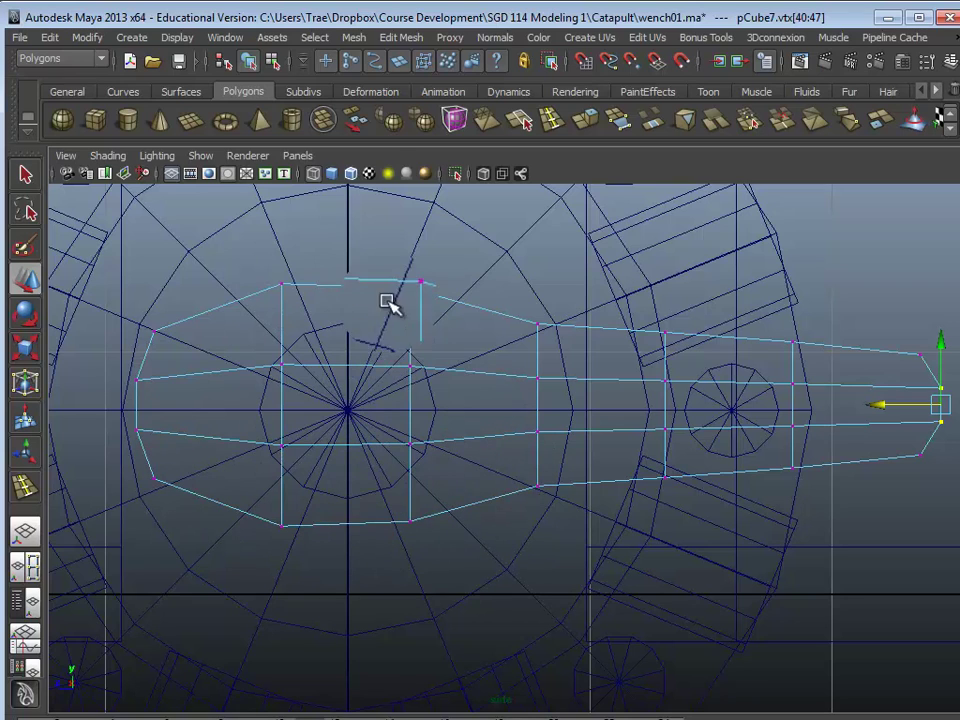
Fine-tune the heights of the third and fourth vertex columns to smooth the handle's outline.
key("r")
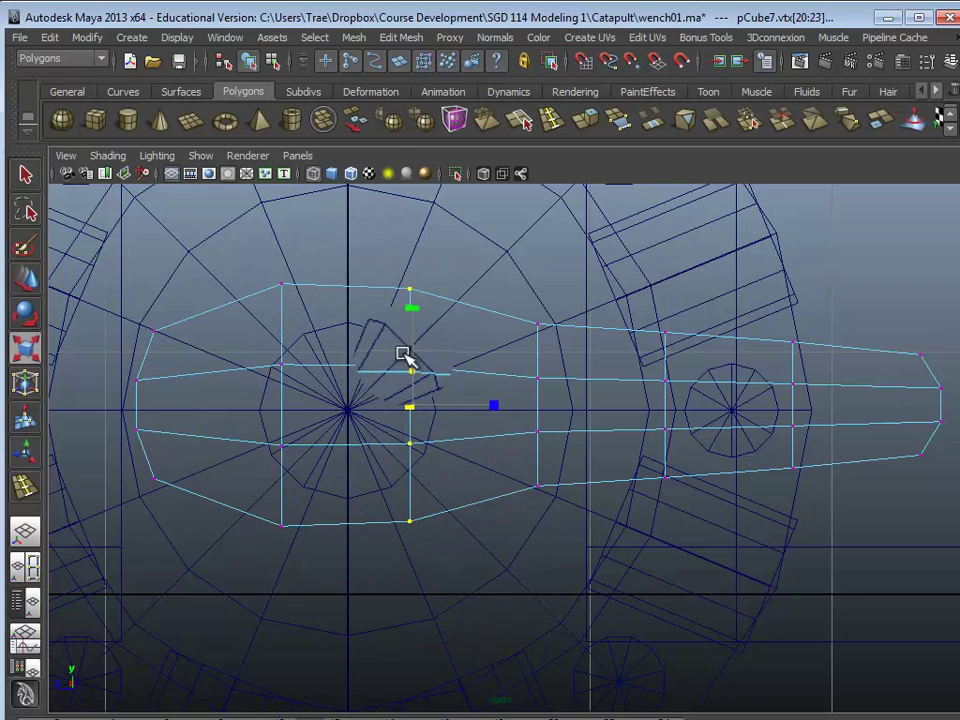
left_click_drag(409, 319, 409, 315)
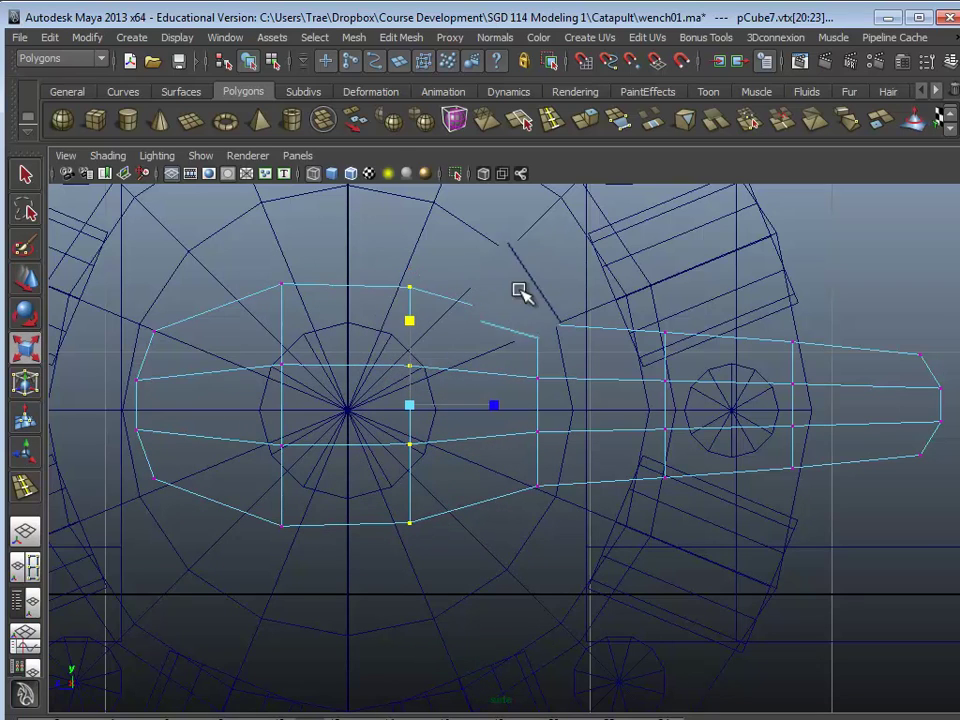
left_click_drag(522, 304, 574, 471)
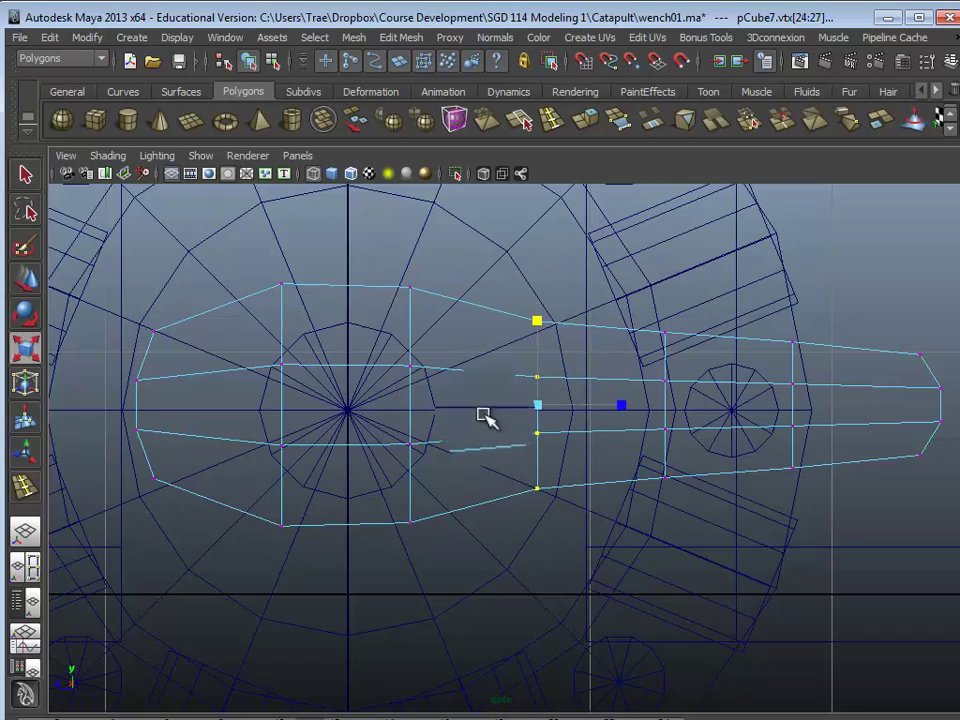
Try to scale the vertices on the handle's two side faces inward in the perspective view.
key("space")
key("space")
left_click_drag(535, 379, 672, 408, "alt")
middle_click_drag(672, 408, 575, 438, "alt")
left_click_drag(575, 438, 600, 407, "alt")
mouse_move(617, 587)
left_mouse_down("alt")
mouse_move(613, 600)
mouse_move(622, 588)
left_mouse_up("alt")
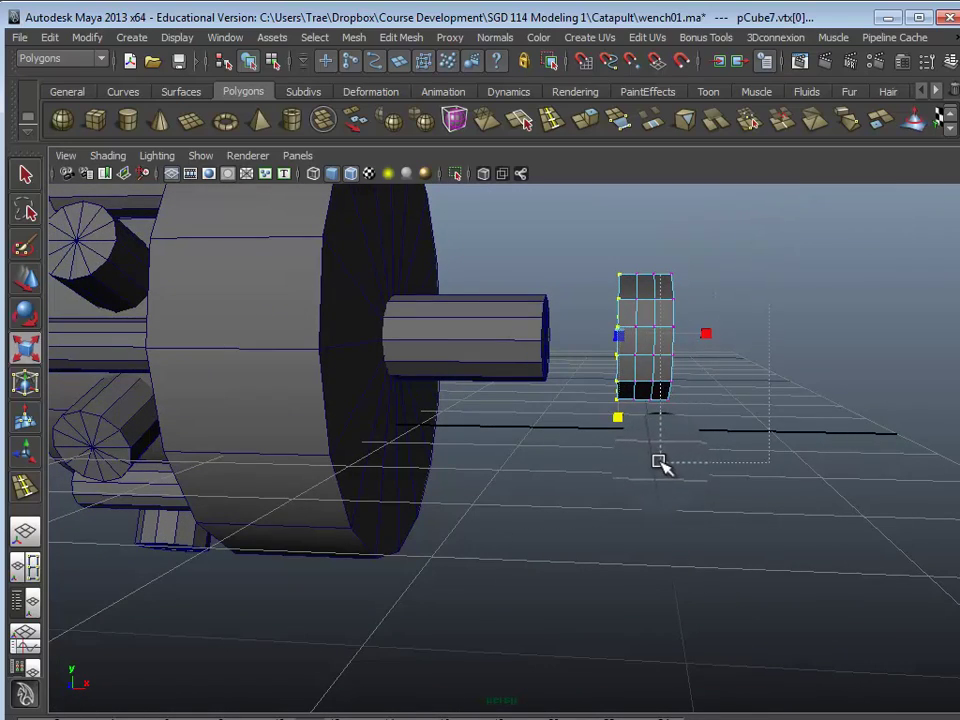
left_click_drag(680, 510, 385, 510, "alt")
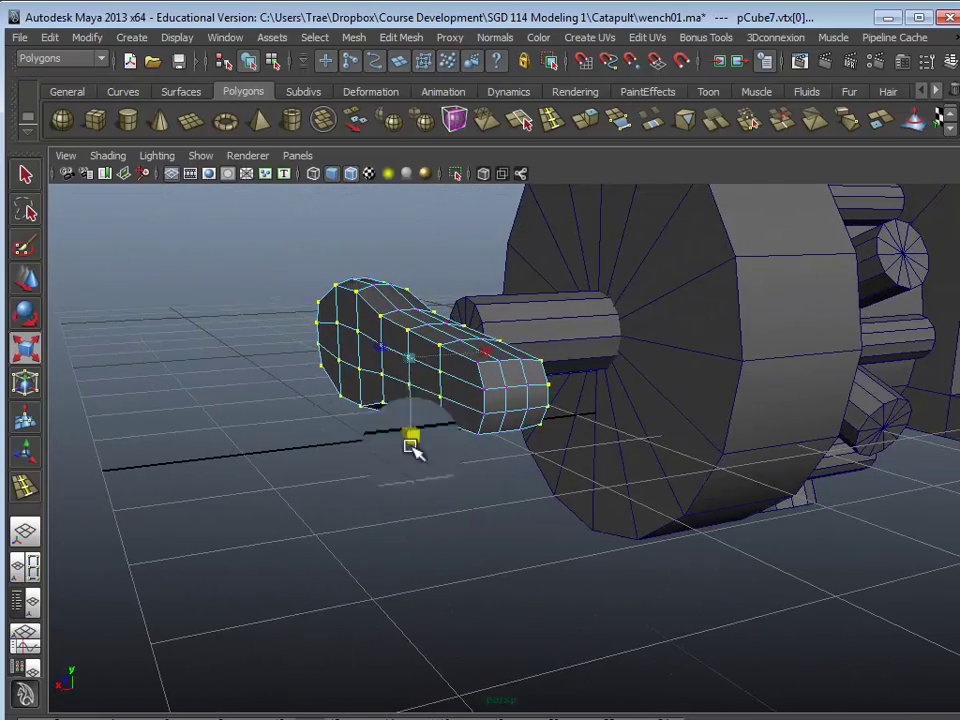
left_click_drag(410, 440, 436, 461, "alt")
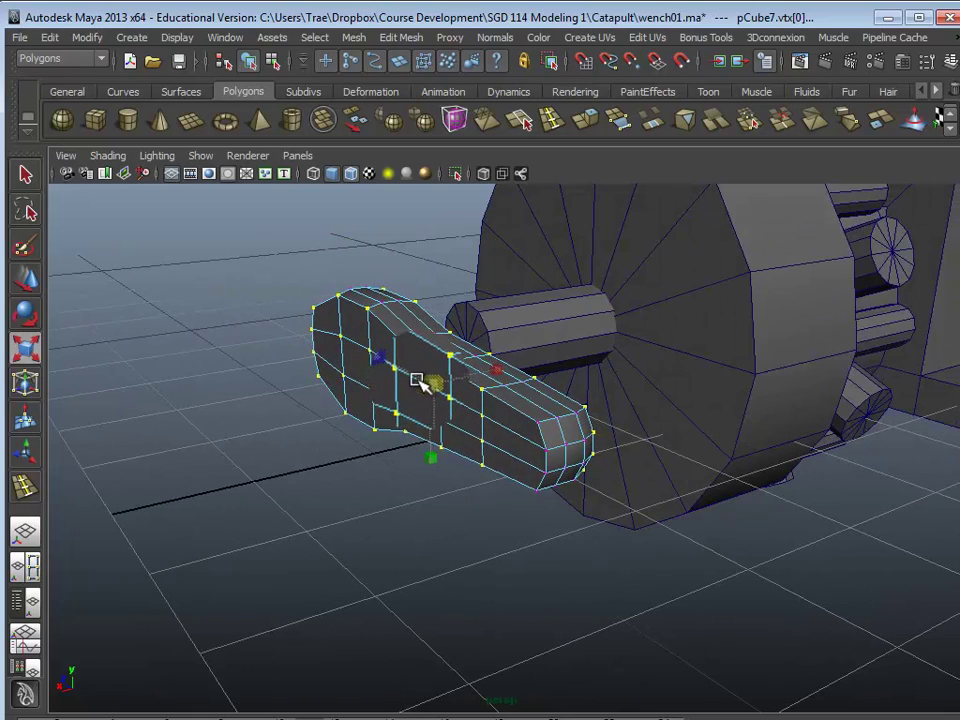
key("ctrl+z")
key("ctrl+z")
Scale the outermost vertices on both sides of the handle vertically in the front view to bevel its side edges.
left_click_drag(307, 524, 536, 396, "alt")
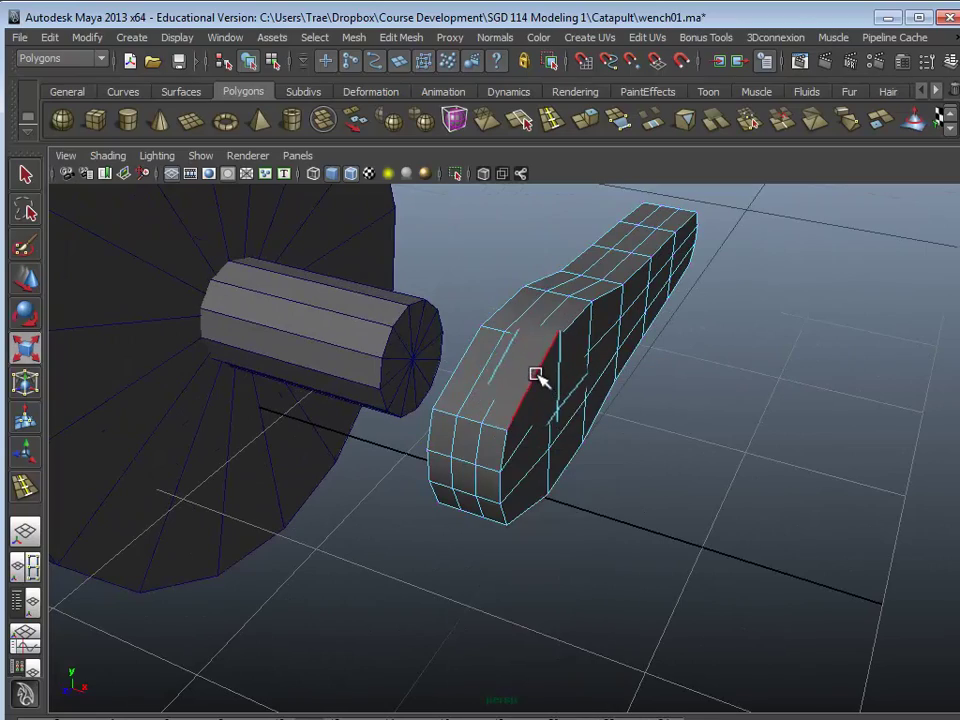
left_click(536, 375)
left_click_drag(544, 461, 603, 466, "alt")
key("space")
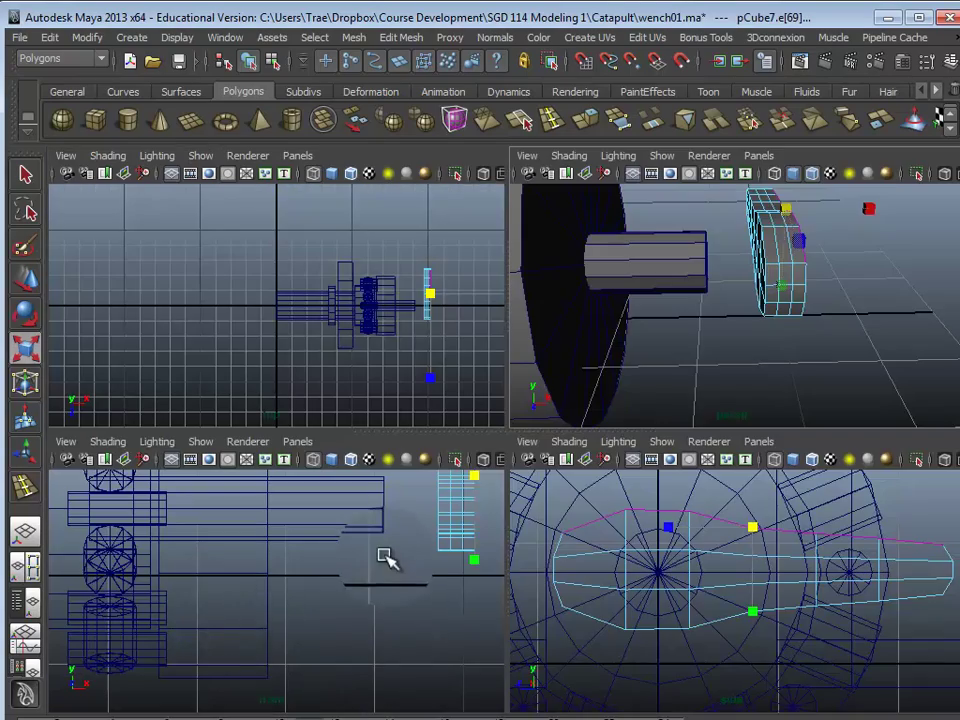
key("space")
middle_click_drag(531, 441, 220, 627, "alt")
scroll(533, 507, "up", 2)
scroll(533, 507, "up", 1)
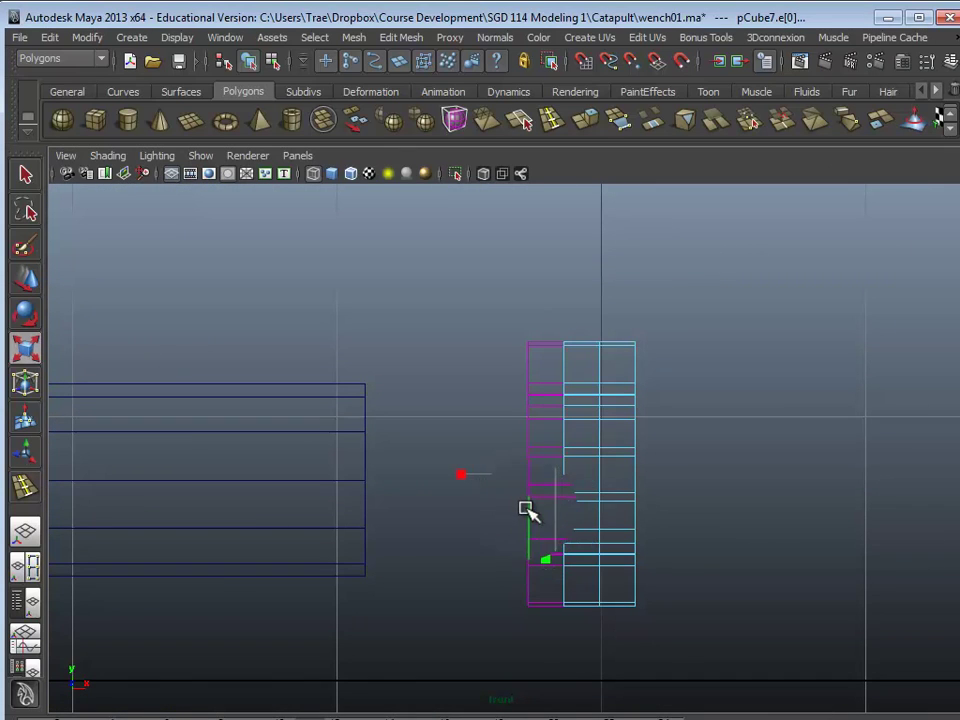
right_click_drag(527, 510, 455, 508)
left_click_drag(530, 668, 532, 666)
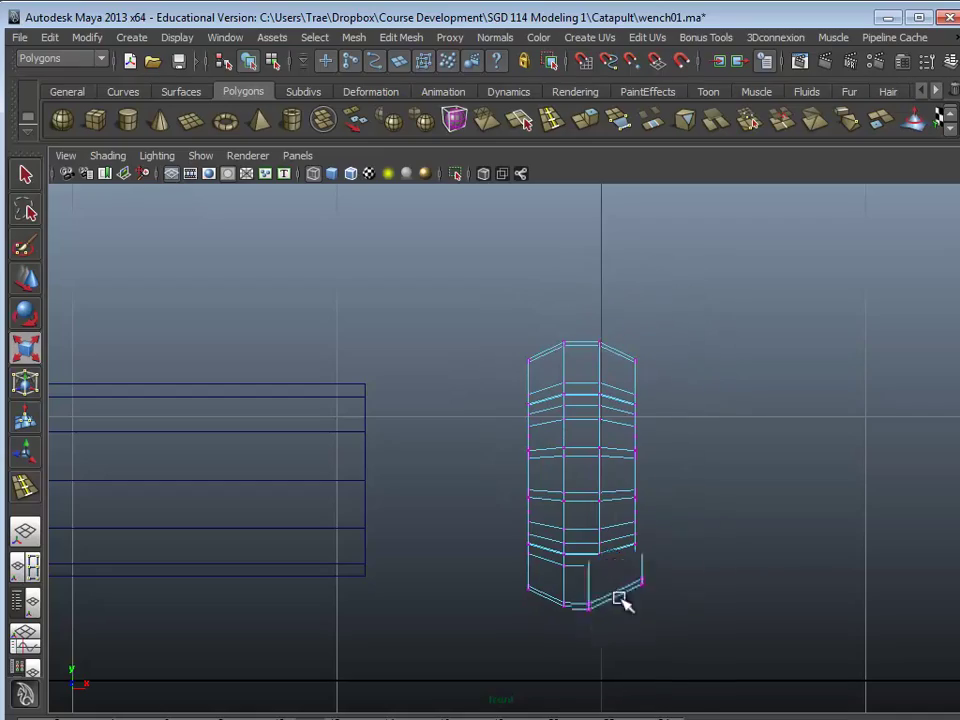
Return to object mode, select the whole handle and reduce its thickness along X.
key("space")
key("space")
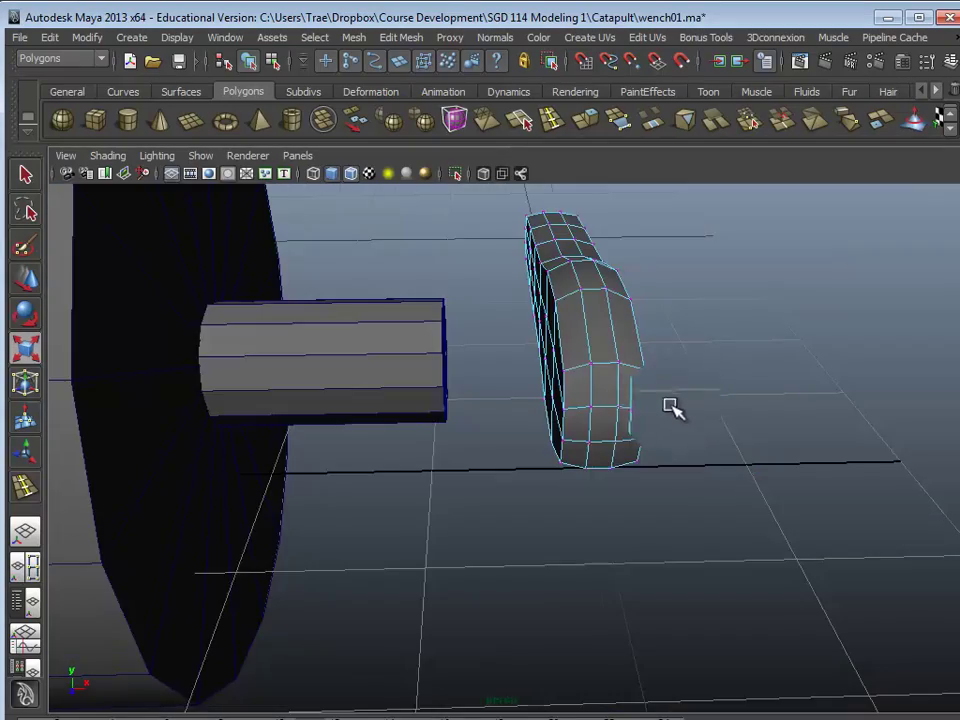
left_click_drag(657, 408, 651, 321, "alt")
right_click_drag(545, 299, 610, 277)
left_click(566, 316)
left_click_drag(566, 316, 647, 414, "alt")
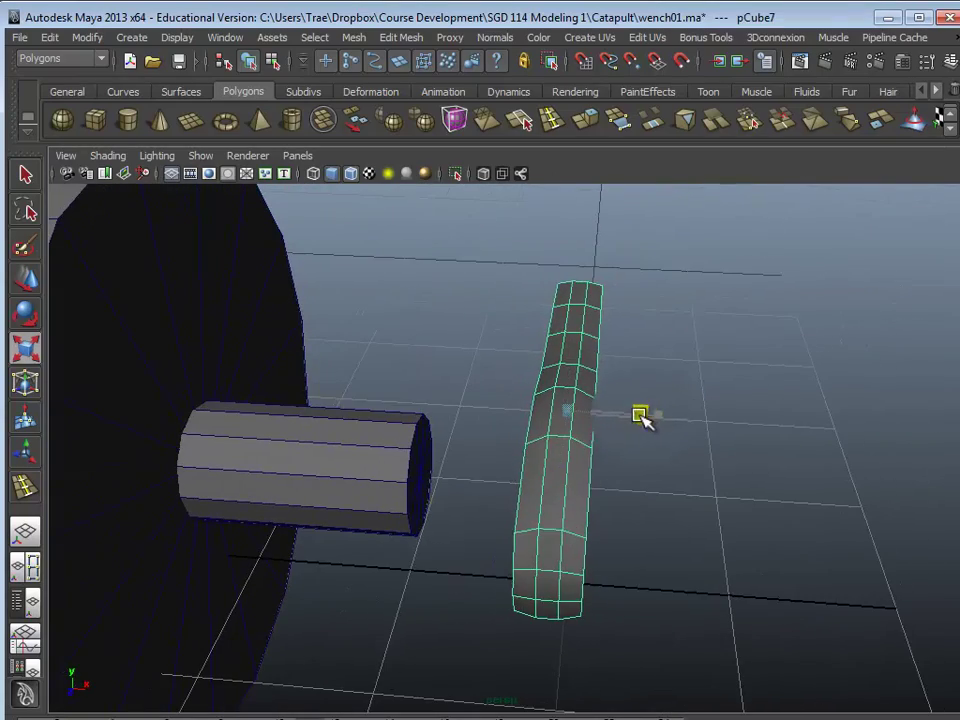
left_click_drag(686, 514, 617, 583, "alt")
scroll(692, 556, "down", 2)
left_click(694, 558)
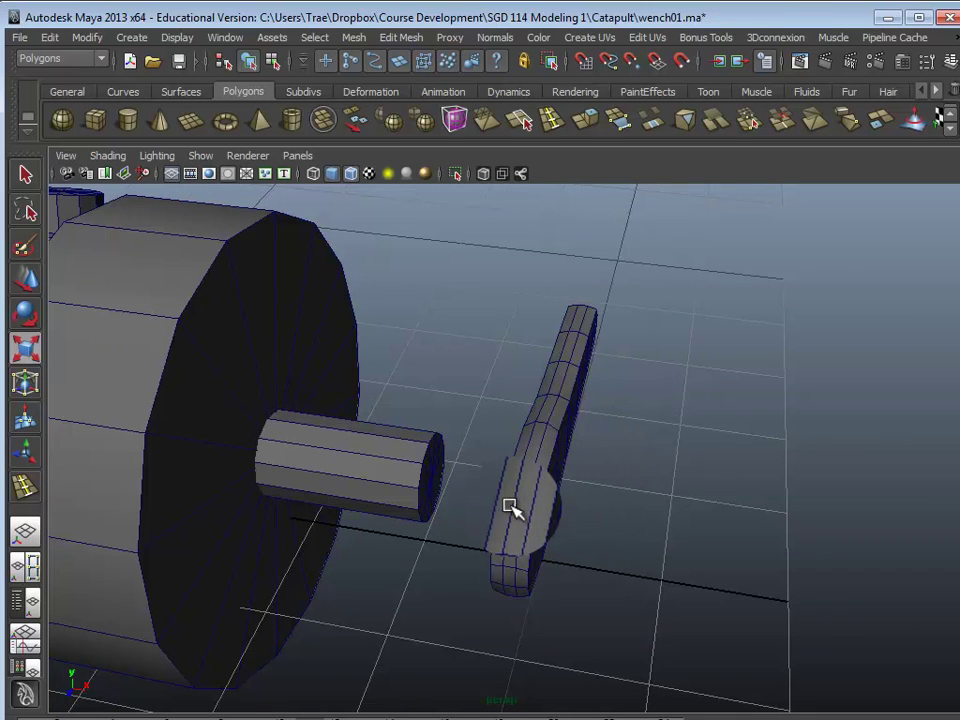
Move the handle along X onto the outer end of the central rod.
left_click_drag(597, 437, 459, 425)
left_click_drag(500, 540, 345, 520, "alt")
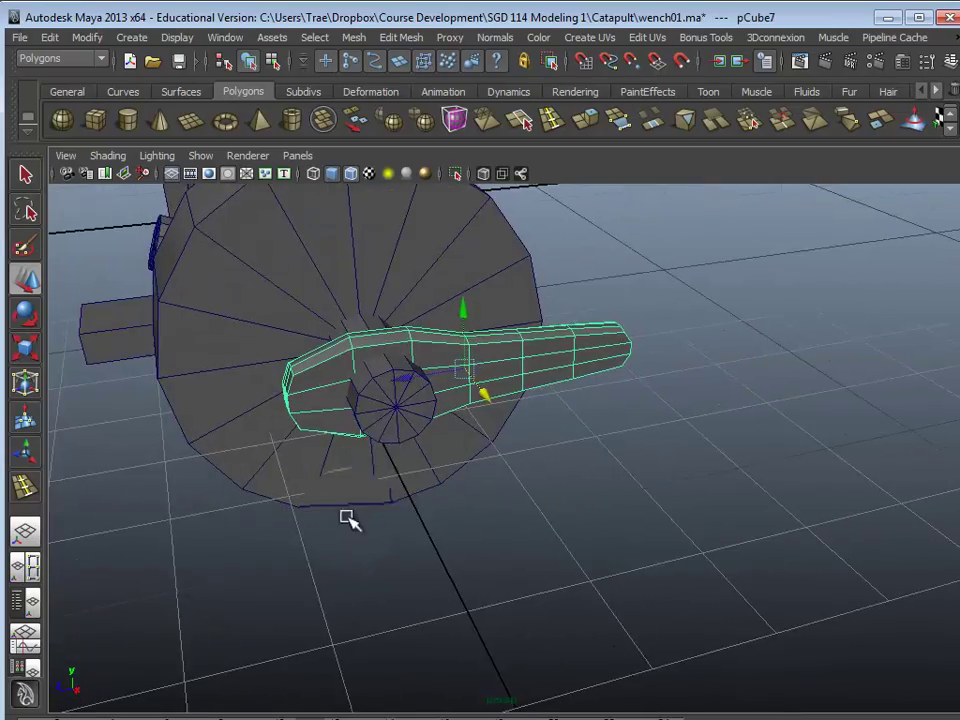
left_click_drag(350, 468, 444, 452, "alt")
left_click_drag(498, 524, 480, 482, "alt")
scroll(553, 555, "down", 3)
left_click(554, 556)
left_click_drag(525, 551, 354, 467, "alt")
Duplicate one of the disc's pegs, move the copy along X out past the handle and center its pivot.
left_click(193, 285)
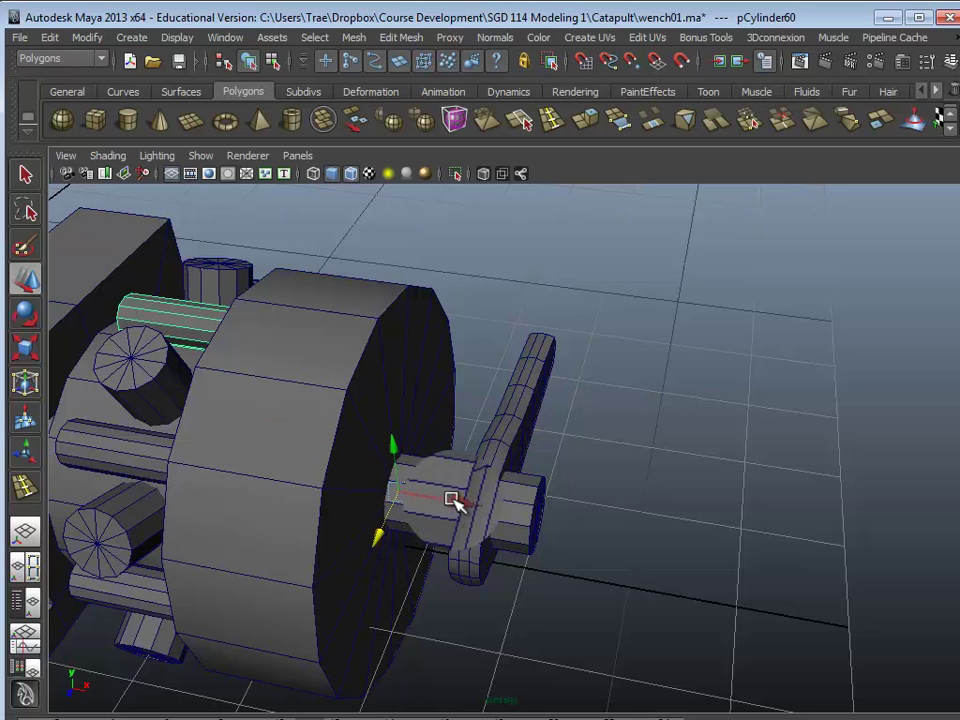
left_click_drag(453, 500, 886, 531)
left_click(84, 40)
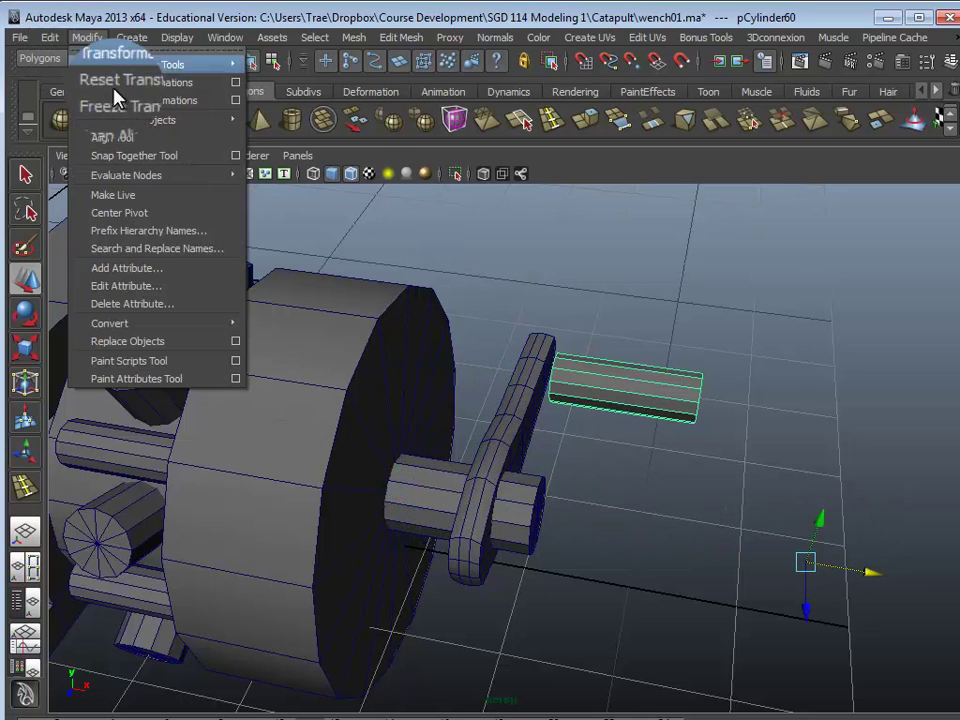
left_click(120, 211)
Lower the copied peg and position it over the handle's narrow end in the side view.
left_click_drag(640, 436, 467, 397, "alt")
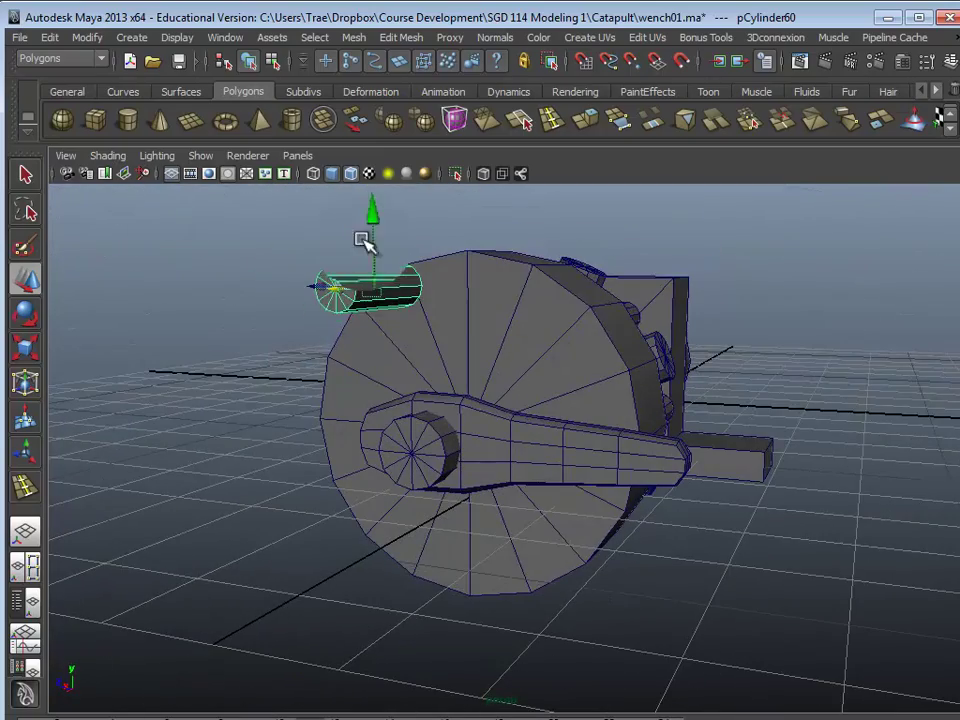
left_click_drag(364, 234, 396, 437)
key("space")
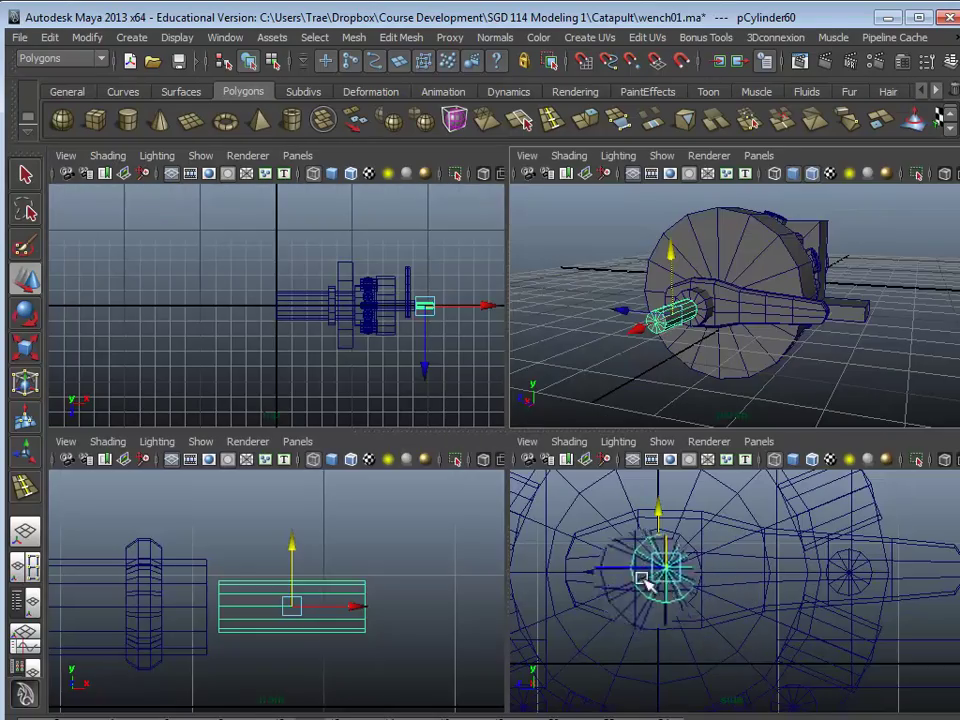
left_click_drag(612, 571, 865, 589)
scroll(703, 568, "up", 3)
middle_click_drag(861, 580, 690, 631, "alt")
Scale the copied peg down uniformly and nudge it to center within the handle's narrow end.
key("r")
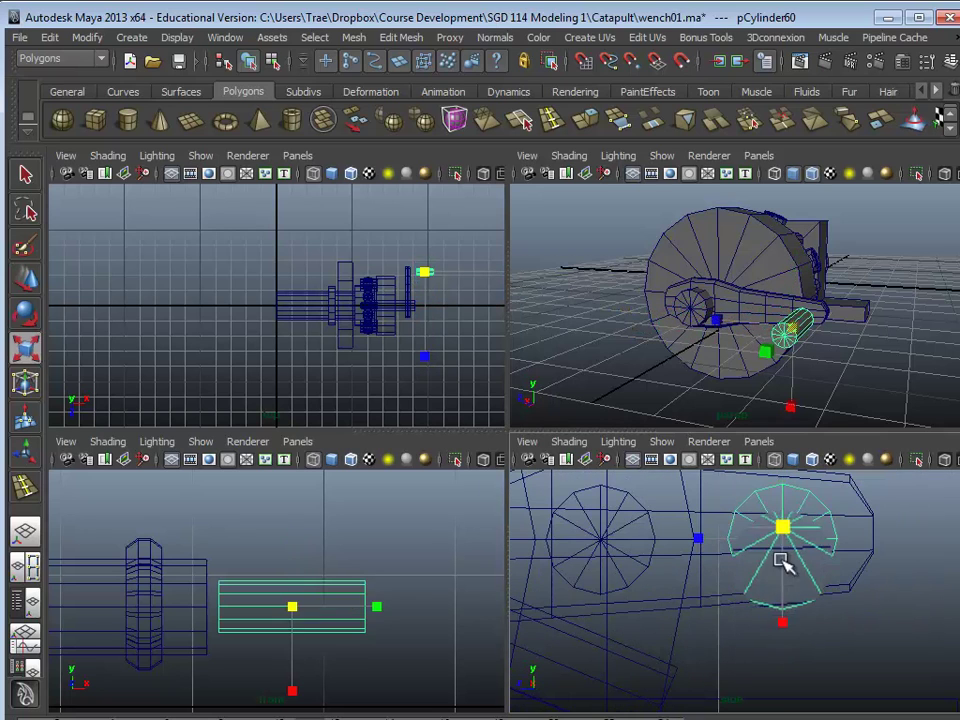
left_click_drag(784, 544, 751, 566)
key("w")
left_click_drag(781, 473, 781, 473)
left_click_drag(715, 535, 714, 535)
Slide the peg along X in the perspective view so it passes through the handle's narrow end as a grip.
key("f")
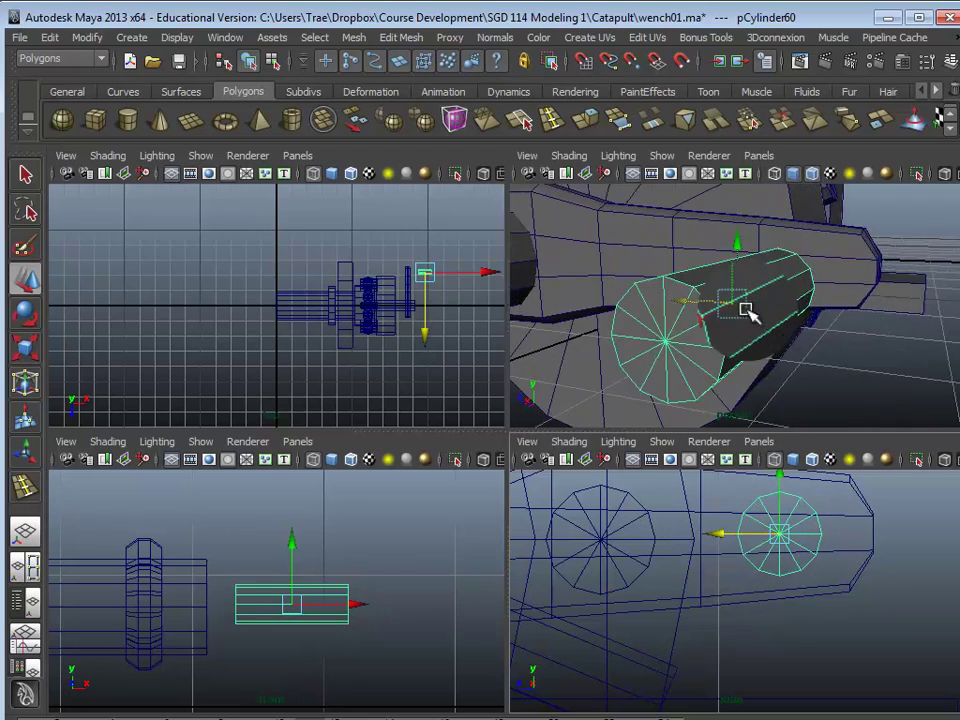
key("space")
left_click_drag(628, 468, 475, 497, "alt")
right_click_drag(476, 500, 443, 435, "alt")
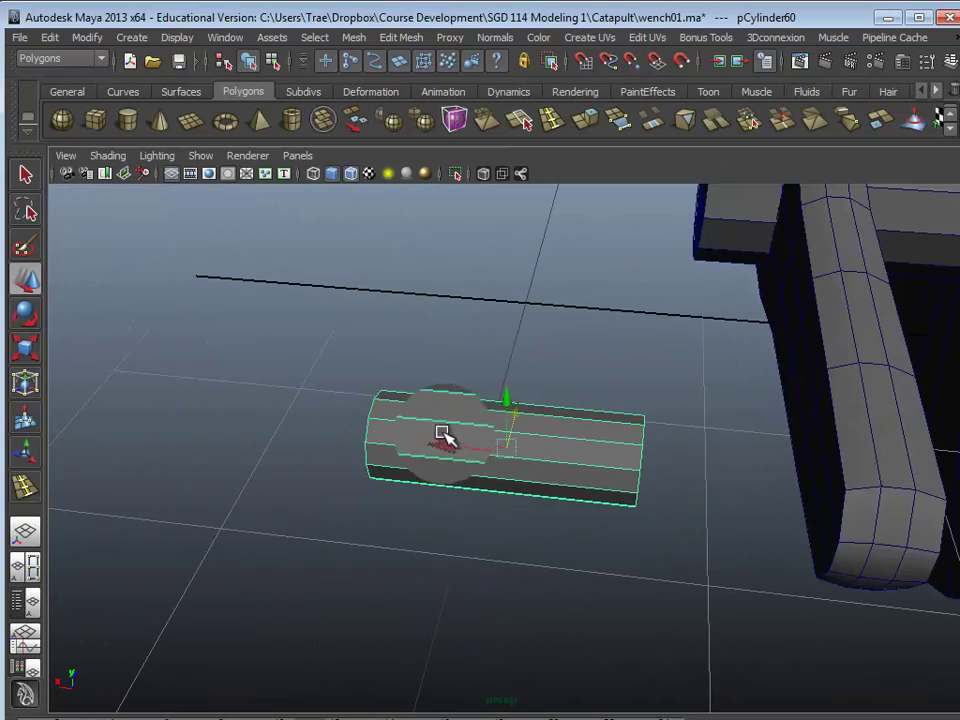
left_click_drag(452, 438, 610, 469)
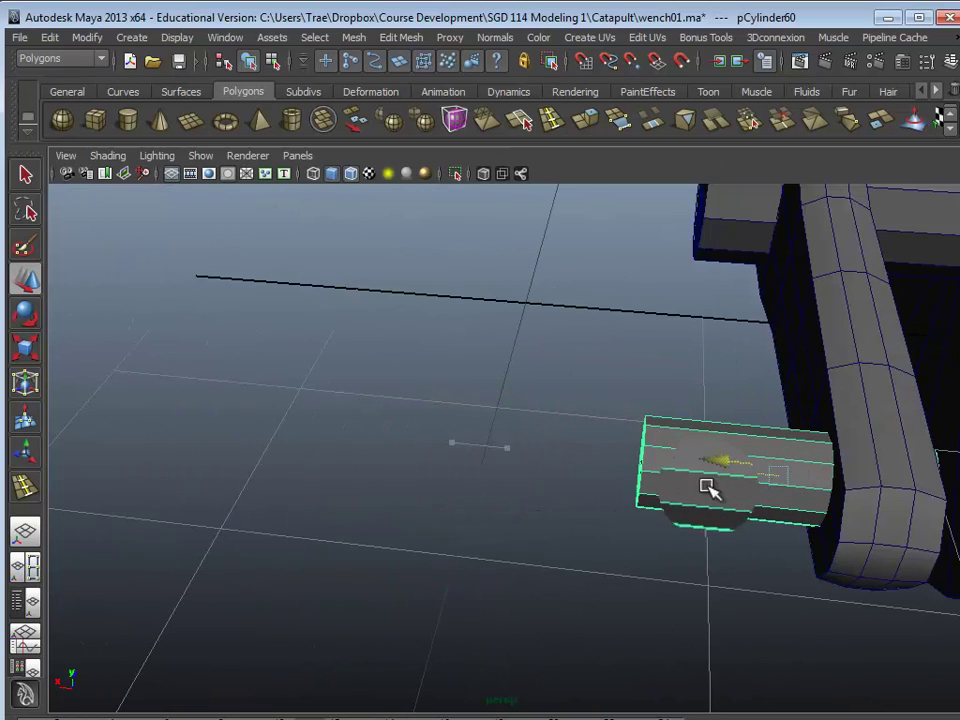
left_click_drag(722, 490, 639, 538, "alt")
right_click_drag(639, 538, 495, 543, "alt")
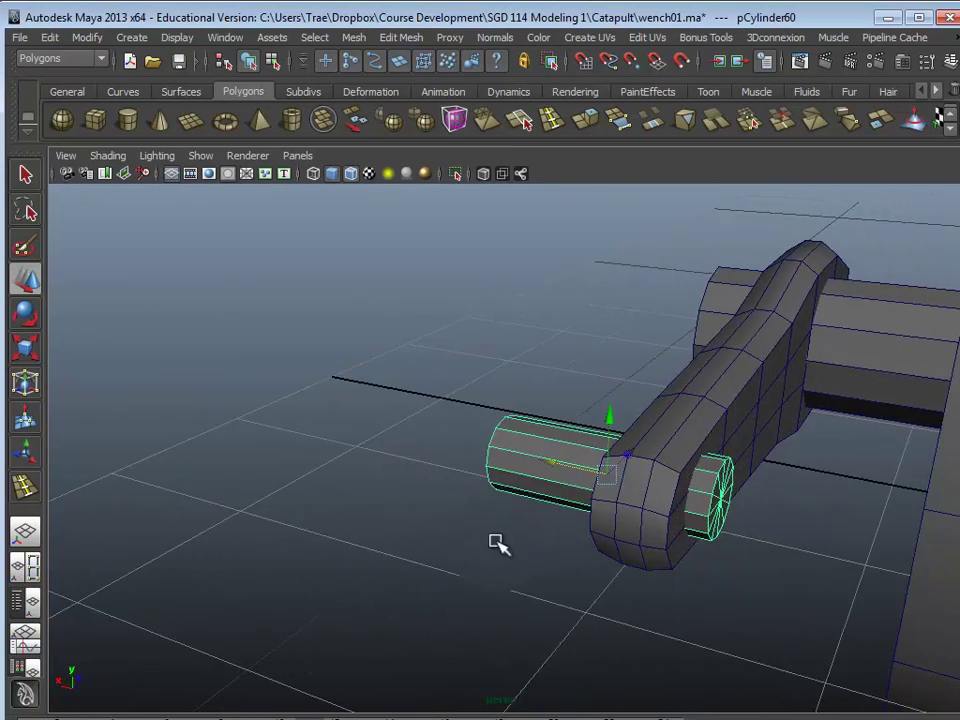
left_click_drag(495, 543, 540, 536, "alt")
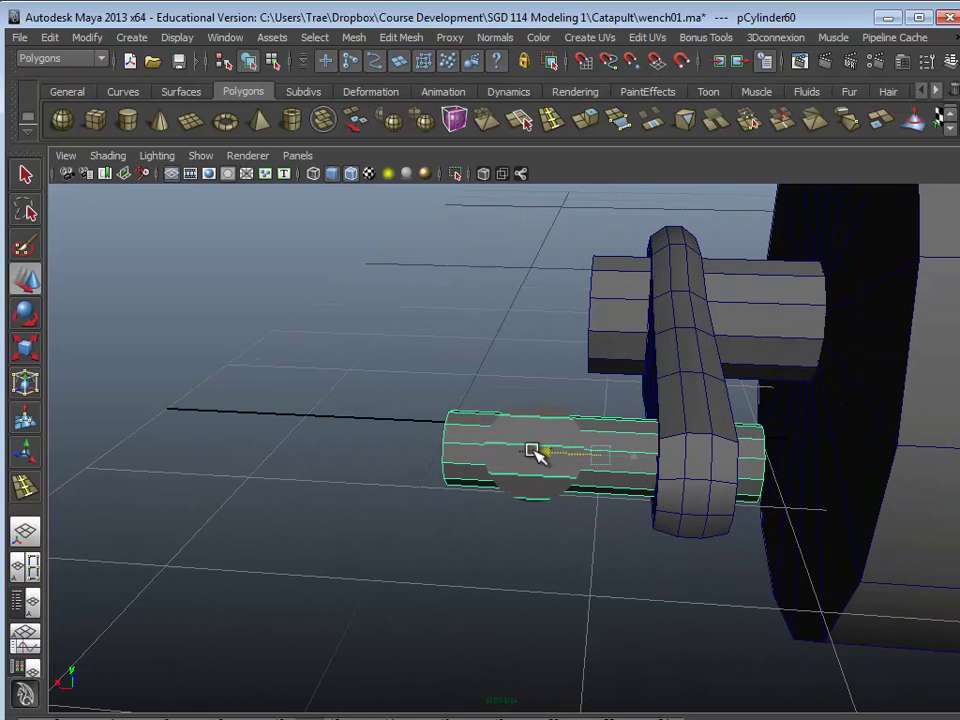
left_click(453, 594)
left_click_drag(453, 594, 555, 545, "alt")
middle_click_drag(410, 534, 498, 529, "alt")
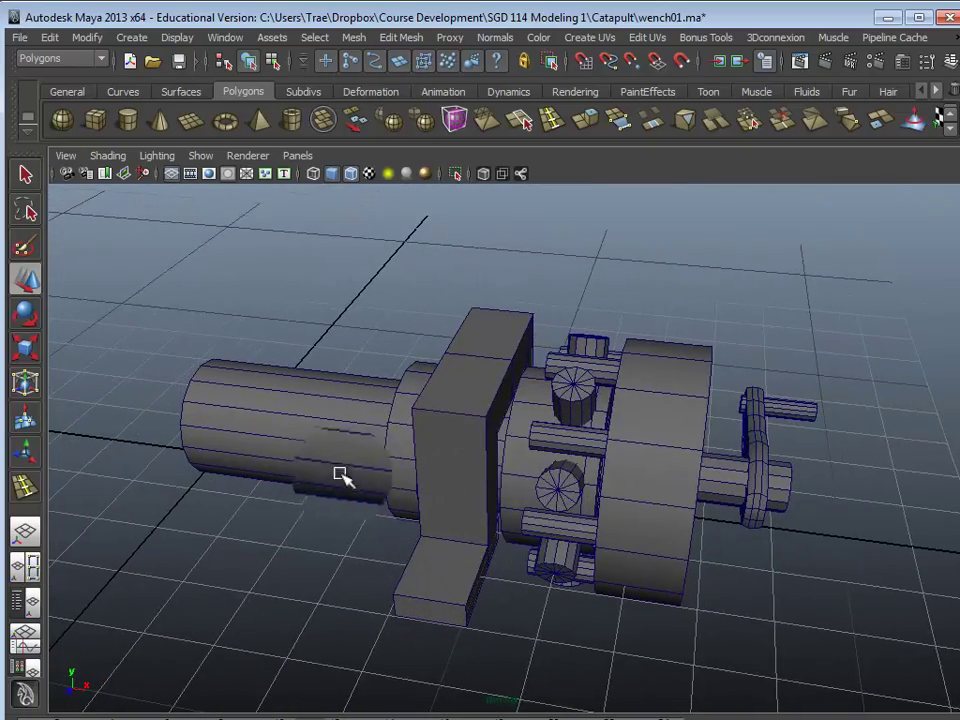
Select the shaft, its collars, the radial pegs around the hub and the central rod, and combine them into one mesh.
left_click_drag(330, 475, 289, 497, "alt")
scroll(291, 496, "up", 3)
middle_click_drag(300, 490, 334, 437, "alt")
scroll(334, 437, "down", 3)
mouse_move(334, 437)
left_mouse_down("alt")
mouse_move(355, 464)
mouse_move(317, 514)
mouse_move(386, 499)
mouse_move(360, 516)
mouse_move(345, 443)
left_mouse_up("alt")
left_click(345, 441)
right_click_drag(345, 441, 344, 512, "alt")
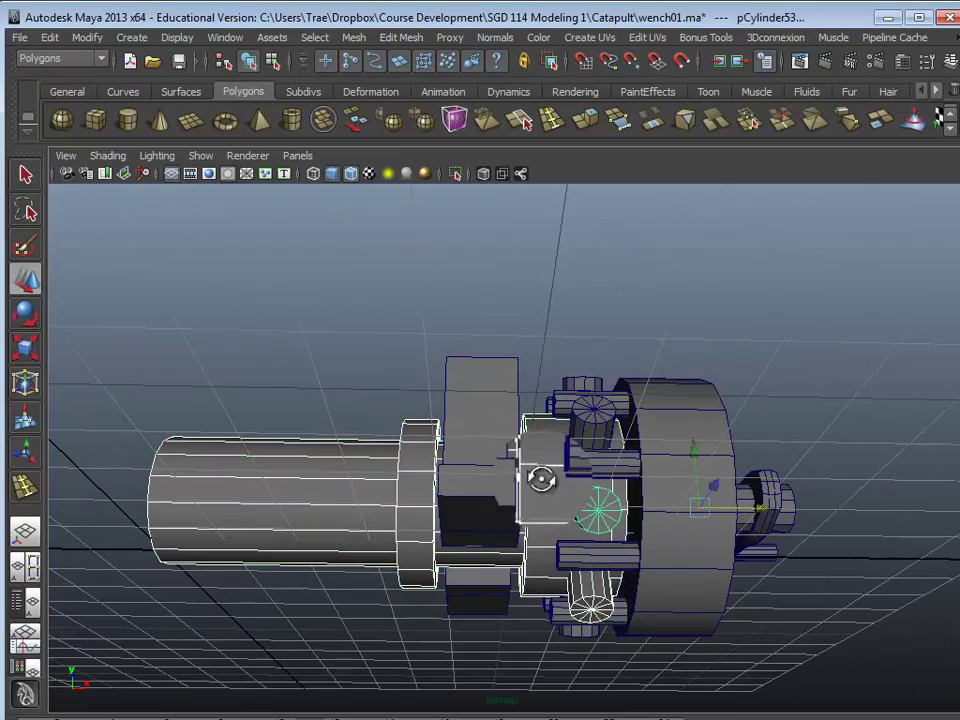
left_click(585, 454, "shift")
left_click_drag(585, 454, 573, 562, "alt")
left_click(582, 392, "shift")
left_click_drag(582, 392, 708, 475, "alt")
left_click_drag(431, 381, 357, 513, "alt")
left_click_drag(332, 590, 650, 505, "alt")
left_click(383, 500, "shift")
left_click(778, 580, "shift")
left_click_drag(542, 525, 608, 528, "alt")
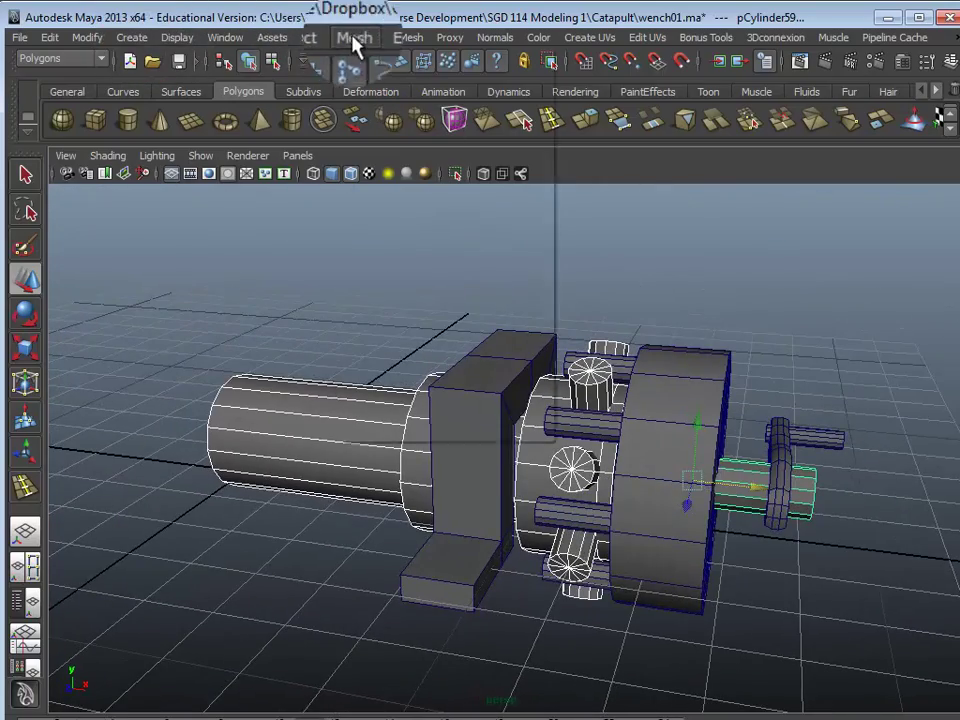
left_click(354, 37)
left_click(360, 68)
left_click(272, 583)
Select the large end disc with all its horizontal pegs and combine them into one mesh.
left_click_drag(272, 583, 576, 478, "alt")
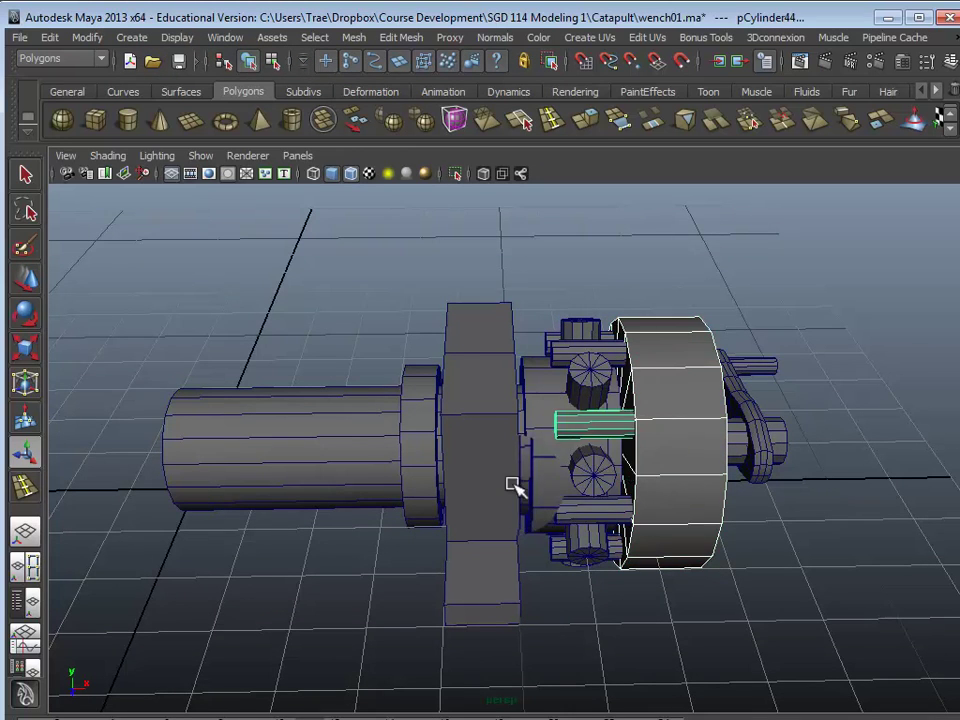
left_click_drag(512, 484, 546, 457, "alt")
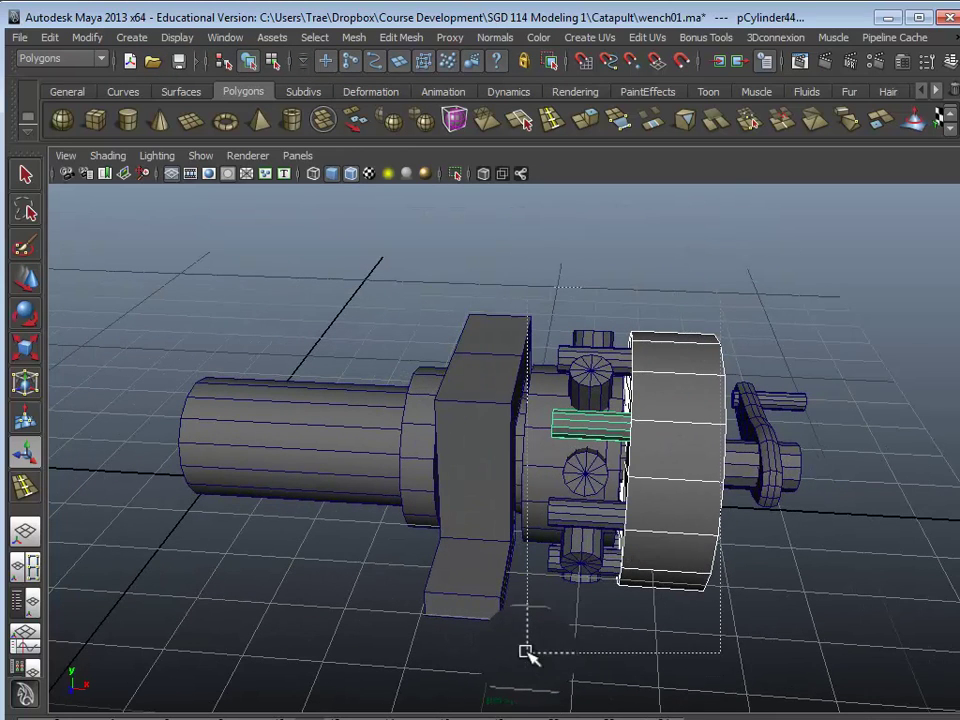
left_click_drag(526, 652, 523, 650)
left_click(330, 447, "shift")
left_click_drag(284, 597, 485, 400, "alt")
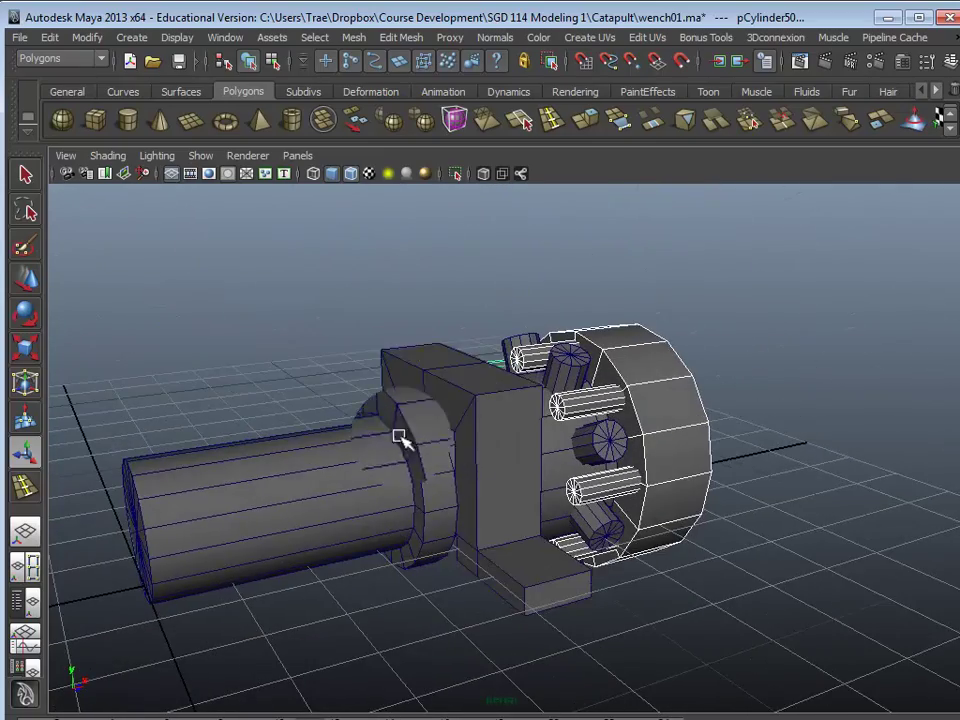
left_click_drag(390, 408, 392, 488, "alt")
left_click(354, 38)
left_click(372, 66)
left_click(750, 557)
Combine the crank handle and its grip peg into one mesh.
left_click_drag(750, 557, 652, 396, "alt")
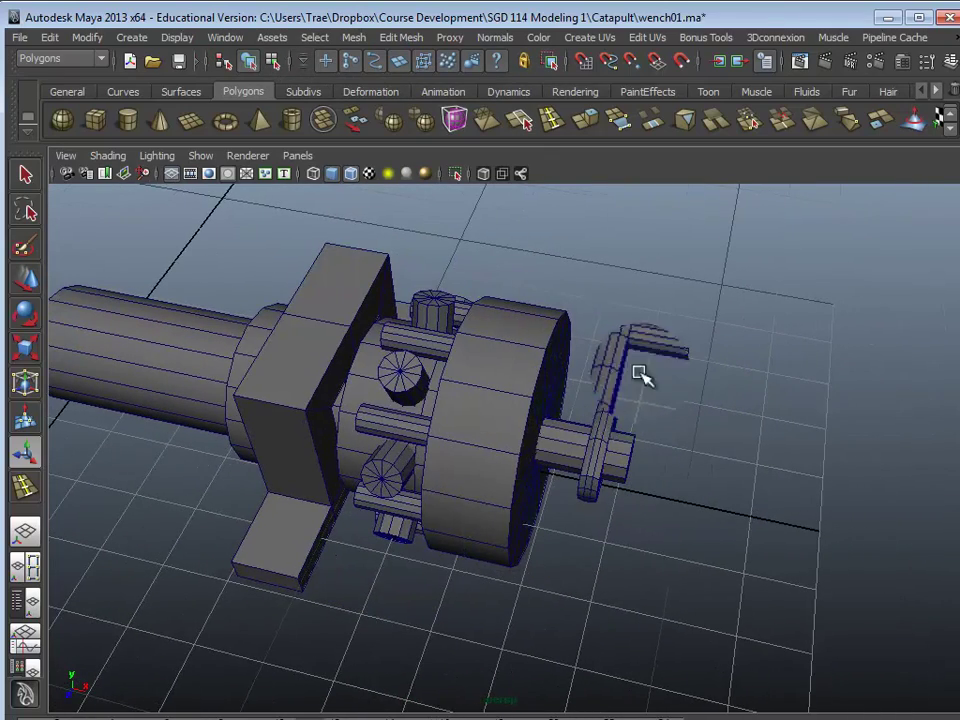
left_click(354, 37)
left_click(380, 64)
left_click_drag(386, 407, 597, 394, "alt")
Convert the center vertex of the shaft's open-end cap to faces, delete the cap and return to object mode.
left_click(487, 385)
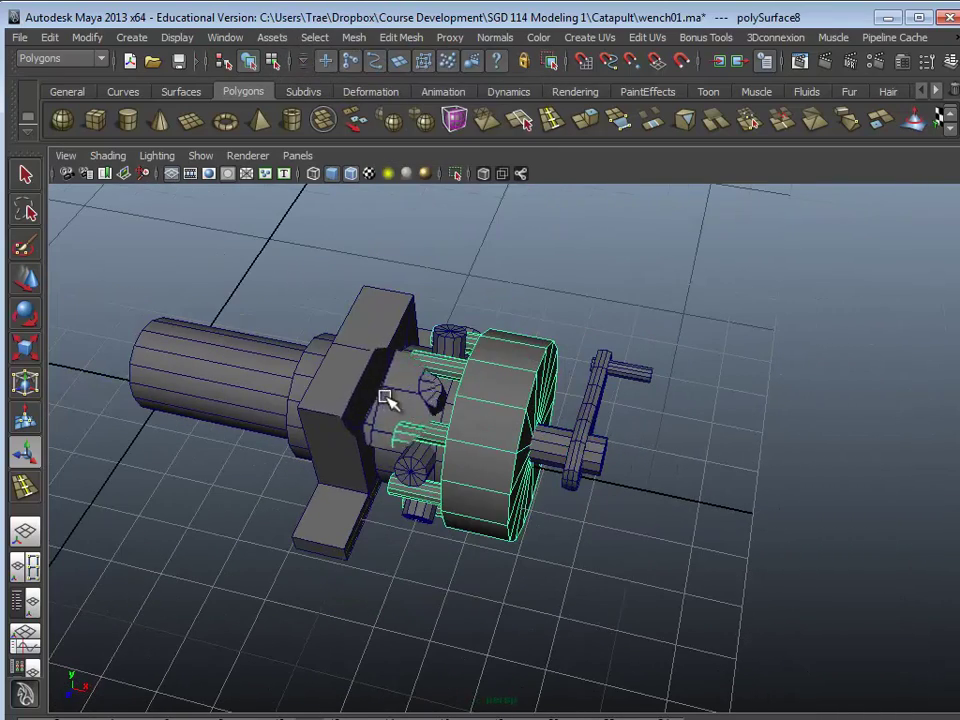
left_click(390, 402)
left_click_drag(276, 435, 319, 420, "alt")
middle_click_drag(319, 420, 664, 326, "alt")
left_click_drag(570, 385, 585, 405, "alt")
scroll(470, 455, "up", 3)
left_click_drag(470, 455, 518, 455, "alt")
scroll(480, 515, "up", 4)
right_click(518, 448)
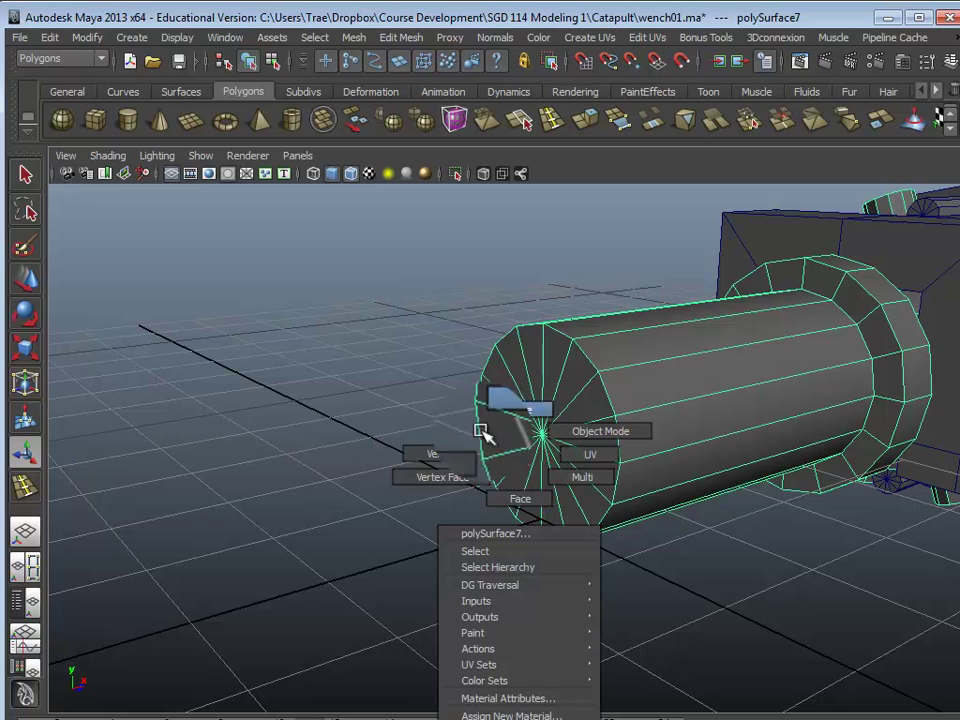
right_click_drag(468, 436, 470, 440)
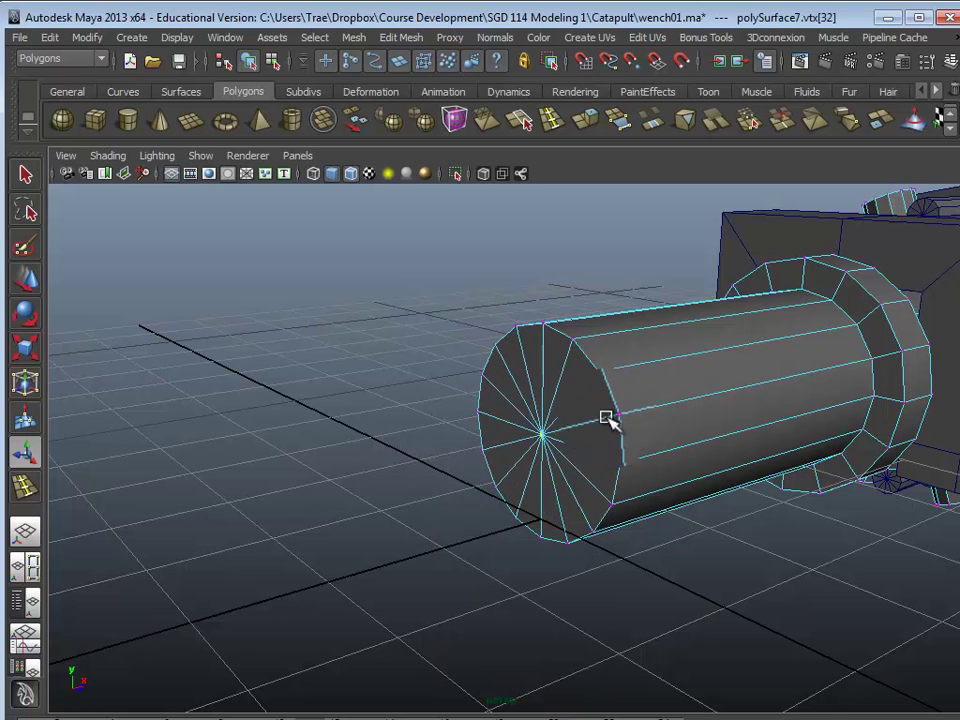
right_click(511, 412, "ctrl")
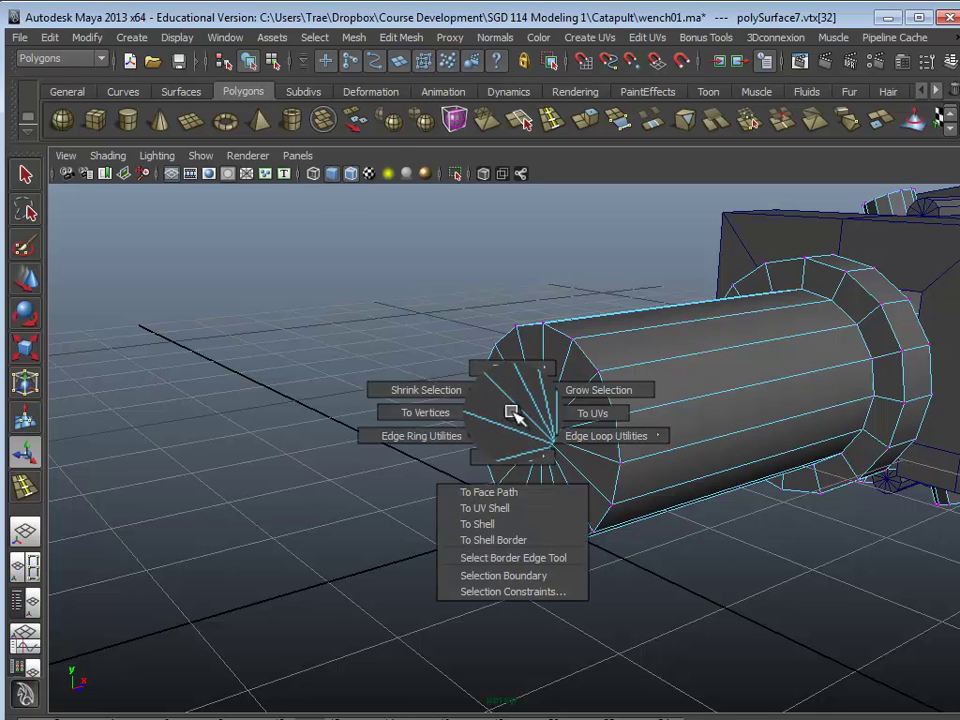
right_click_drag(513, 424, 514, 459, "ctrl")
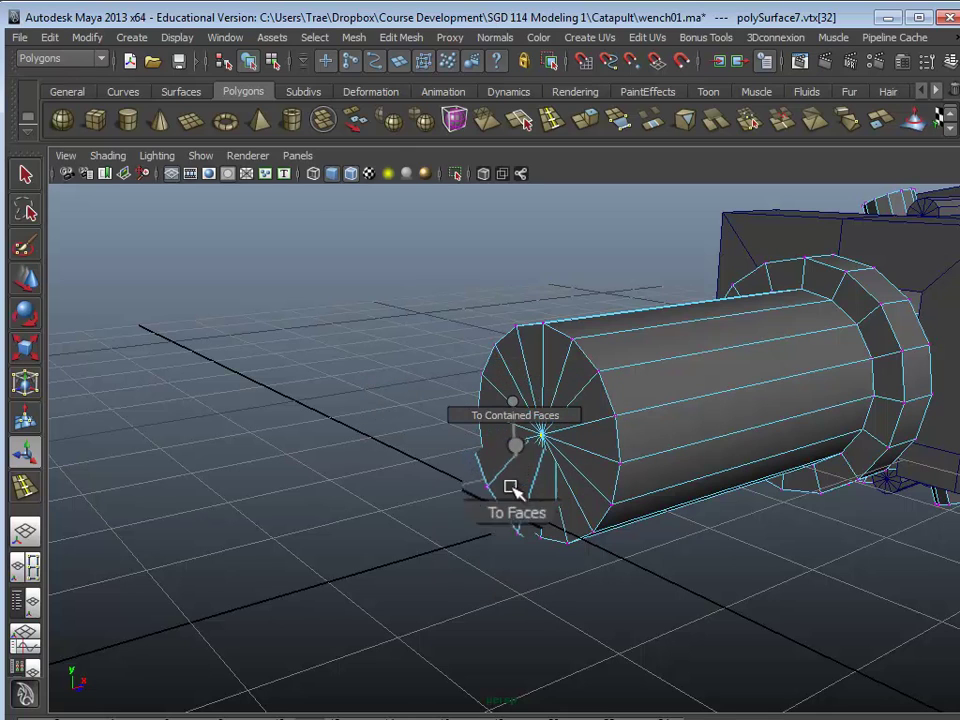
key("Delete")
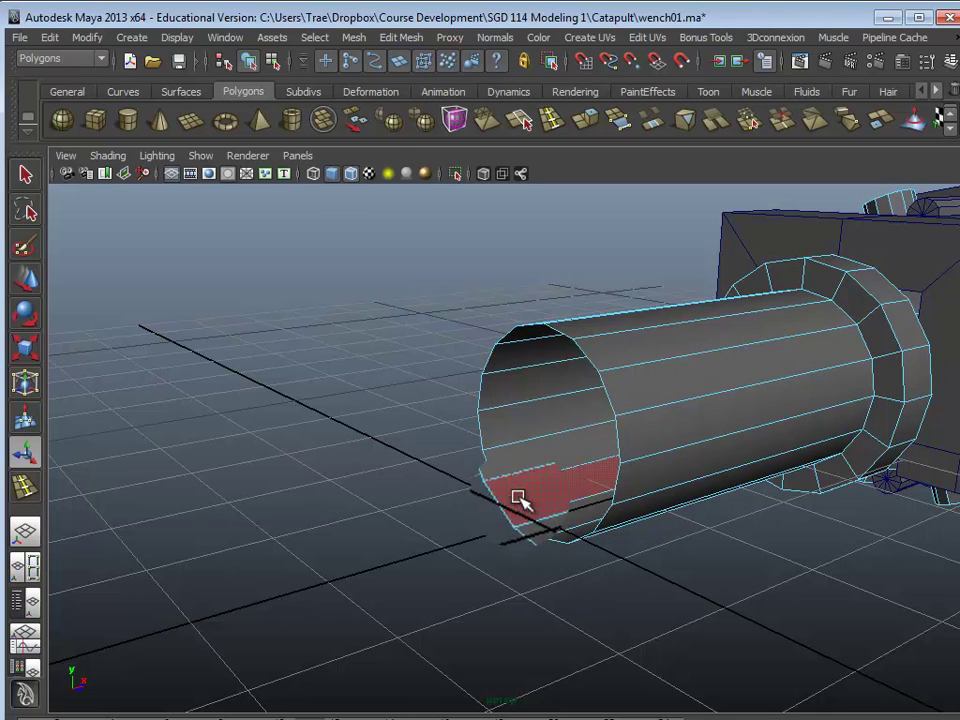
left_click_drag(598, 500, 525, 478, "alt")
right_click_drag(656, 422, 735, 401)
scroll(678, 436, "down", 3)
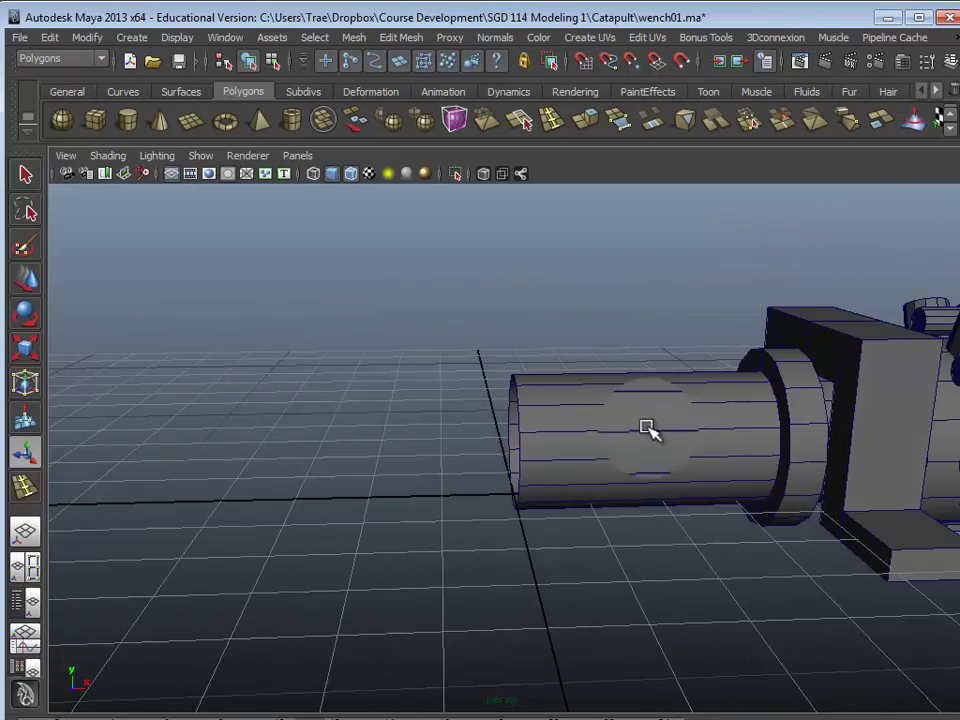
Mirror the combined shaft mesh in the -X direction, merged with the original using Merge vertices.
left_click(645, 428)
left_click_drag(600, 455, 520, 491, "alt")
scroll(587, 493, "down", 1)
left_click_drag(590, 497, 455, 505, "alt")
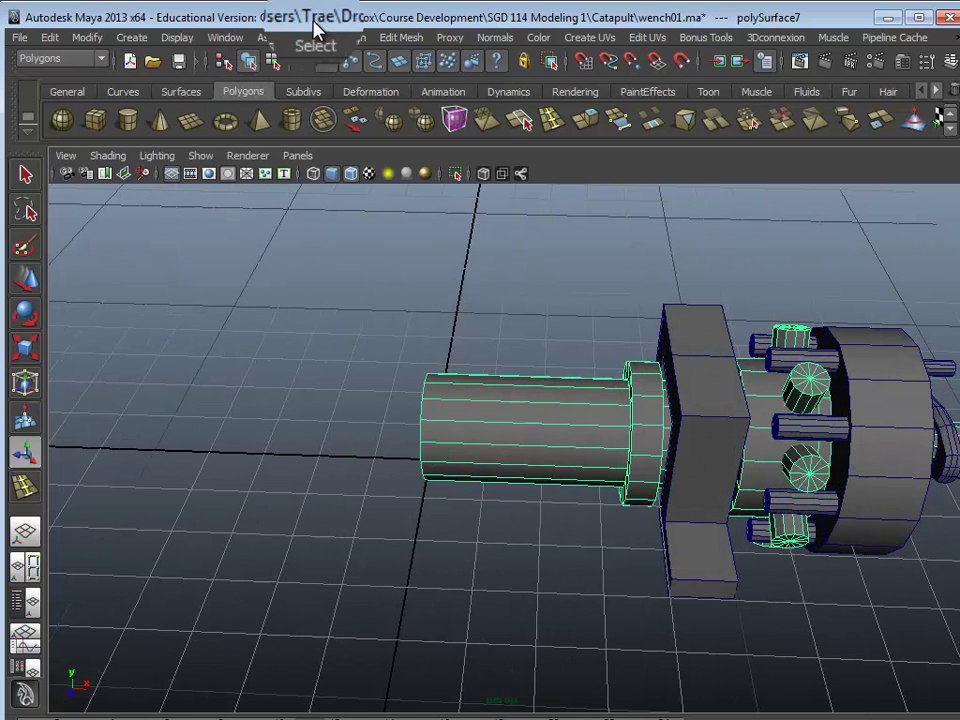
left_click(353, 37)
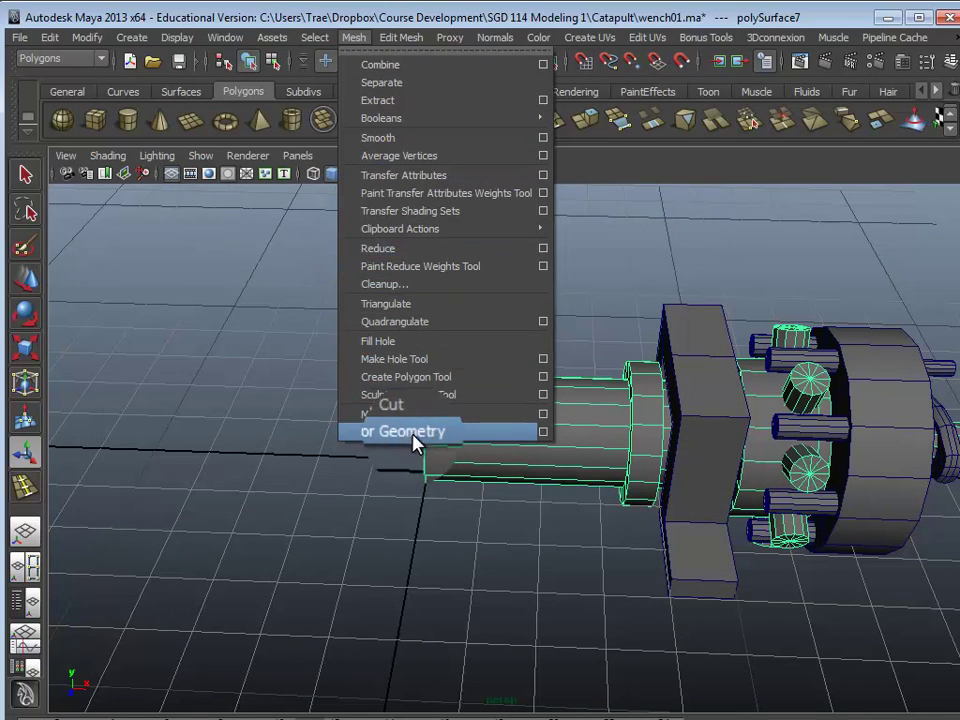
left_click(543, 431)
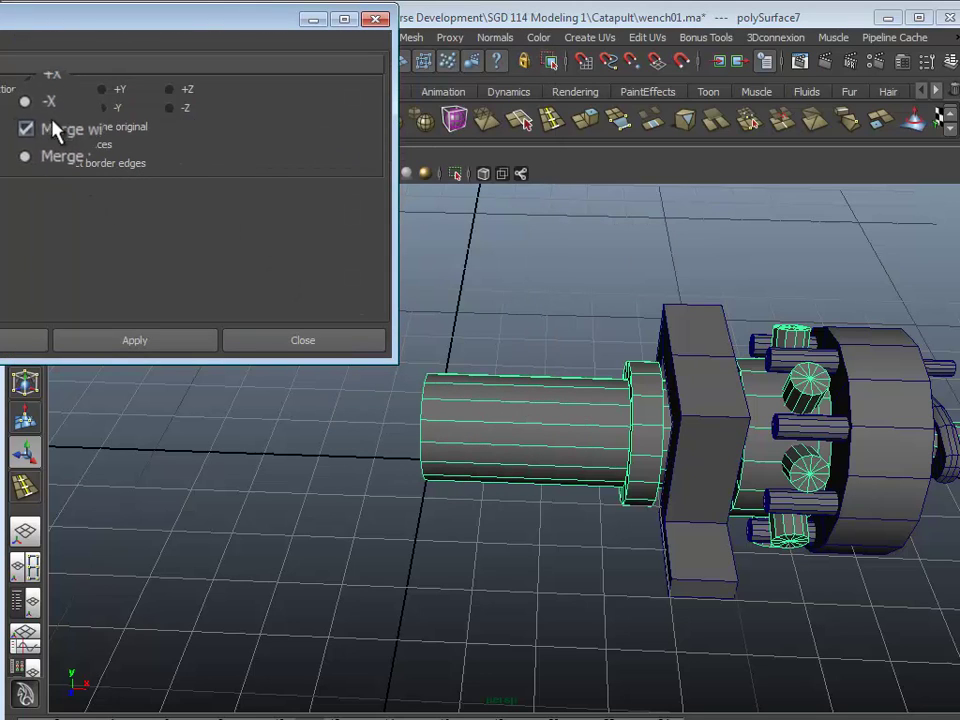
left_click_drag(110, 30, 190, 30)
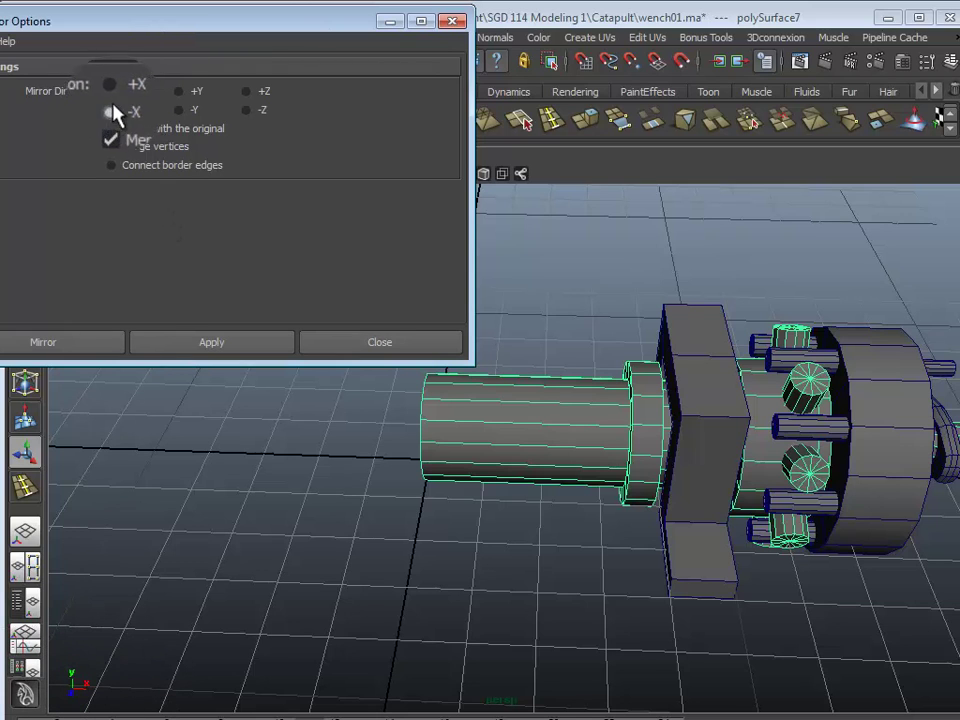
left_click(210, 345)
left_click(380, 345)
left_click_drag(317, 544, 338, 472, "alt")
left_click_drag(552, 459, 538, 484, "alt")
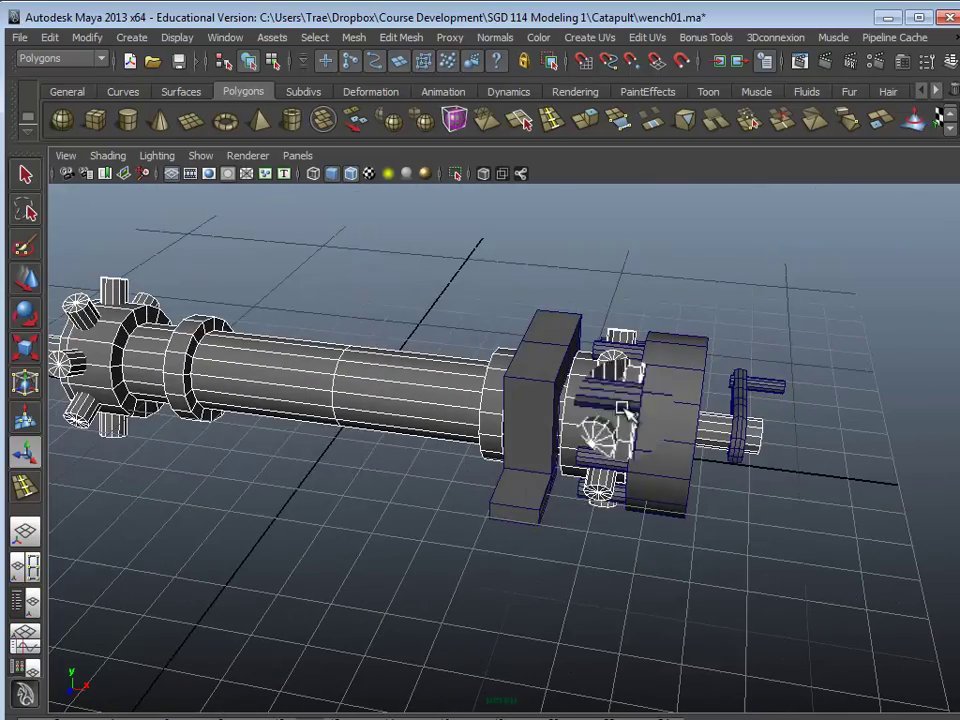
left_click_drag(317, 474, 283, 343, "alt")
Duplicate the pegged end disc with Duplicate Special, using Rotate X 0, Scale X -1 and one copy.
left_click_drag(549, 519, 465, 500, "alt")
middle_click_drag(592, 440, 449, 442, "alt")
scroll(458, 460, "up", 3)
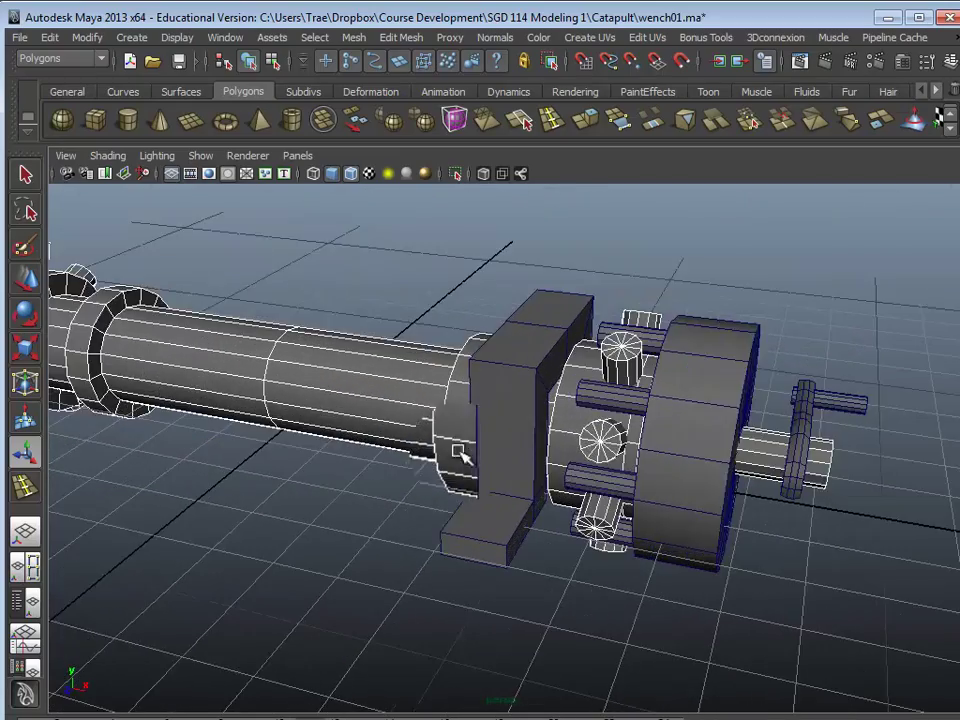
left_click_drag(458, 460, 490, 481, "alt")
left_click(742, 411)
left_click(50, 38)
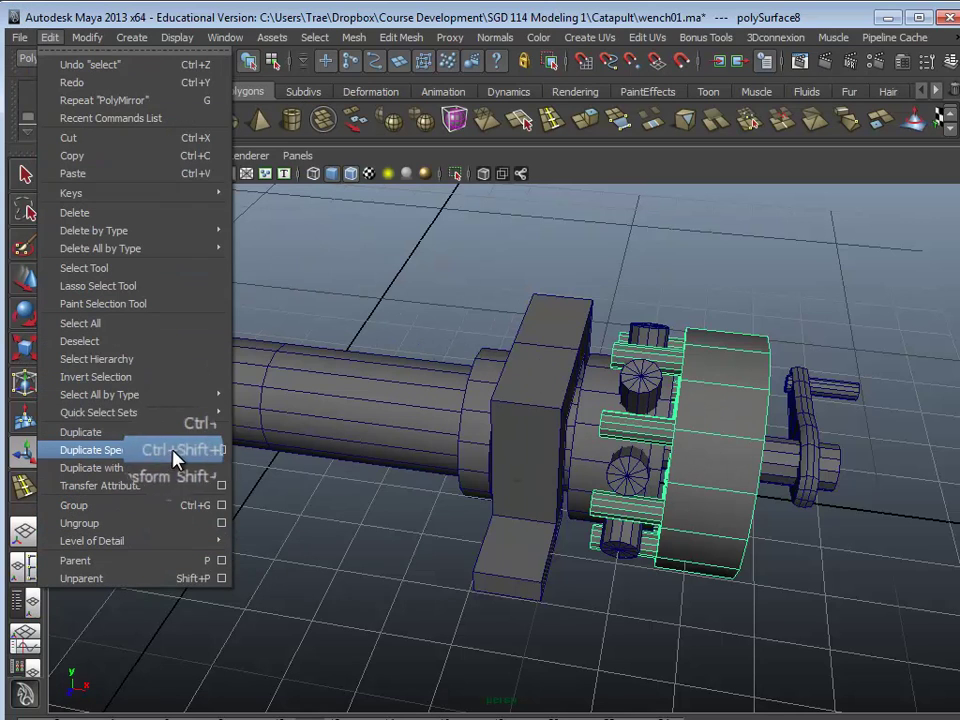
left_click(221, 450)
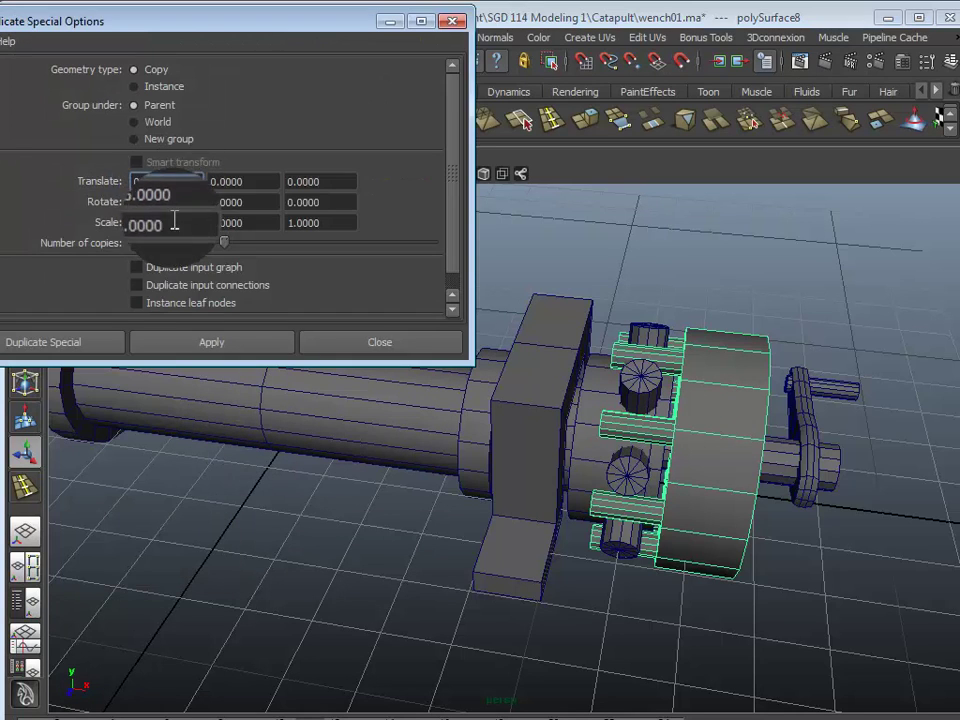
double_click(184, 204)
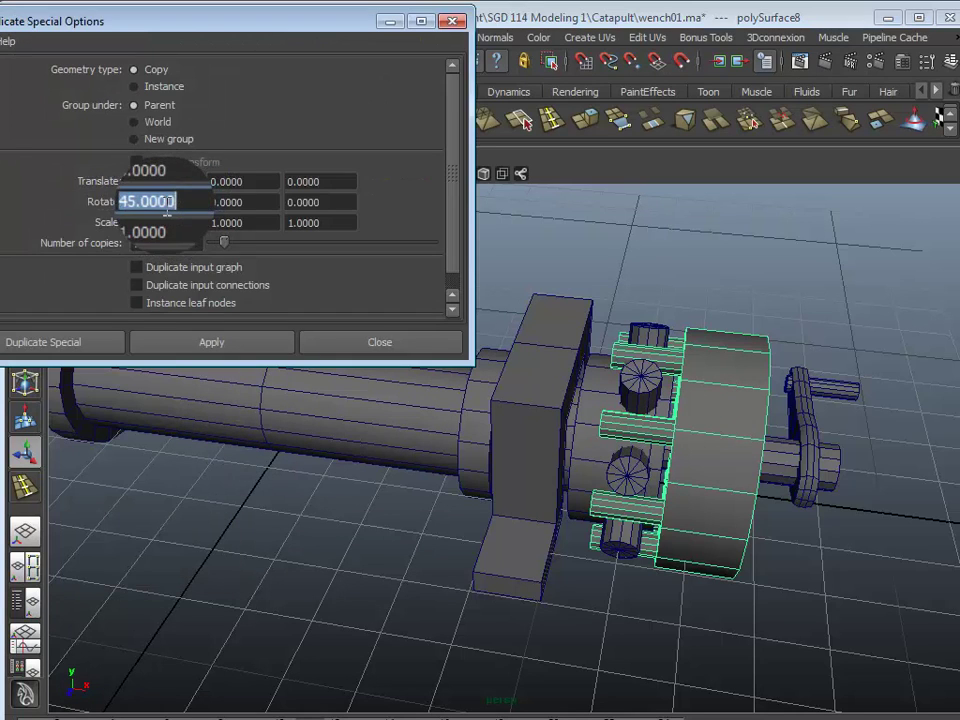
key("Return")
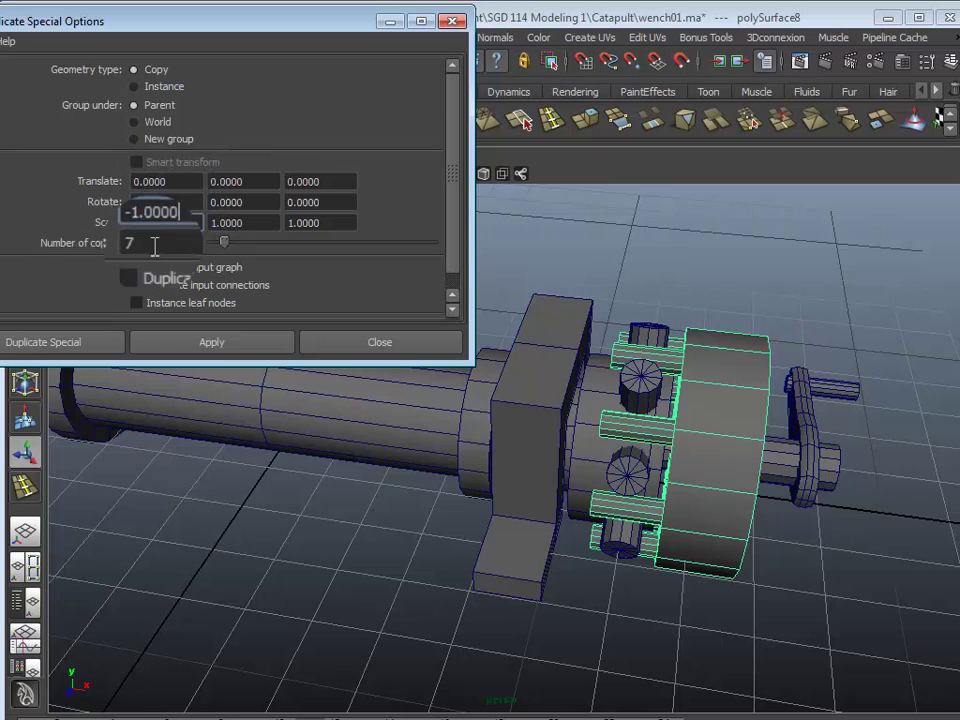
left_click_drag(150, 246, 111, 240)
type("1")
key("Return")
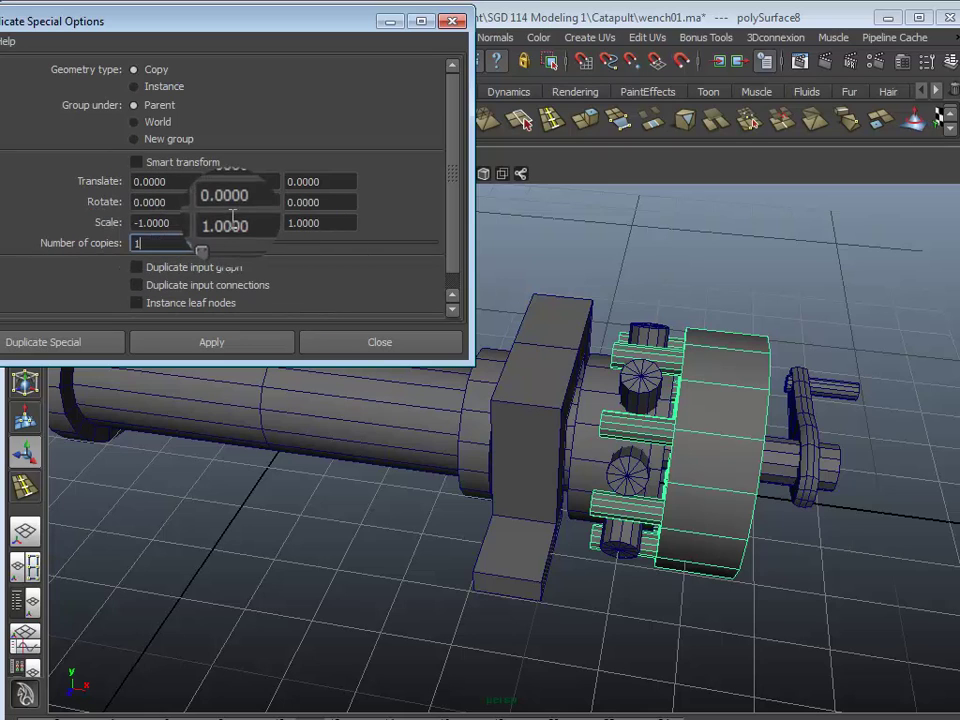
left_click(206, 343)
Duplicate the combined crank handle with the same mirrored settings and close the Duplicate Special options.
middle_click_drag(284, 485, 600, 460, "alt")
left_click_drag(421, 477, 428, 452, "alt")
middle_click_drag(428, 452, 413, 460, "alt")
left_click_drag(413, 460, 846, 411, "alt")
left_click(727, 360)
left_click(211, 343)
left_click_drag(212, 461, 622, 480, "alt")
left_click(367, 345)
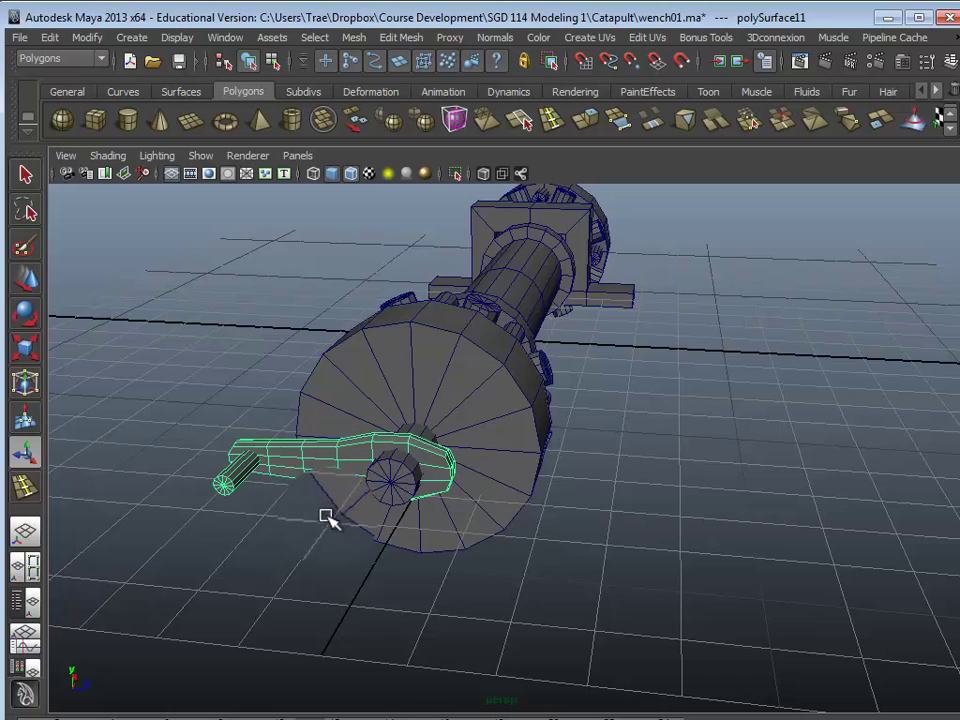
Snap the pivot of the mirrored crank handle to the center vertex of the shaft's end cap.
left_click_drag(324, 514, 318, 530, "alt")
key("e")
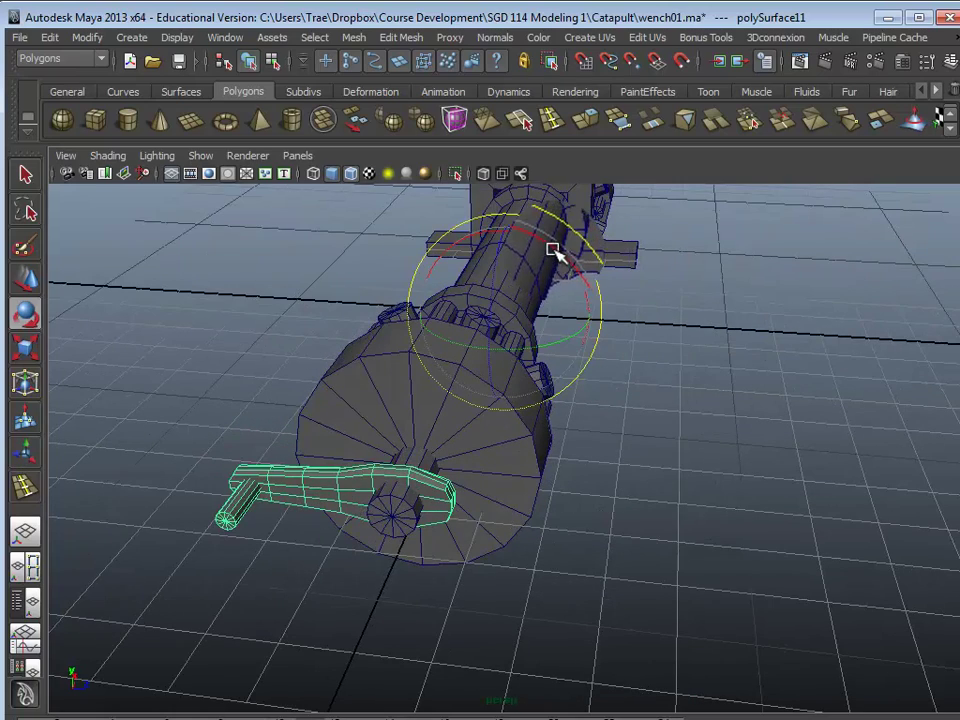
left_click_drag(555, 253, 500, 415)
key("d")
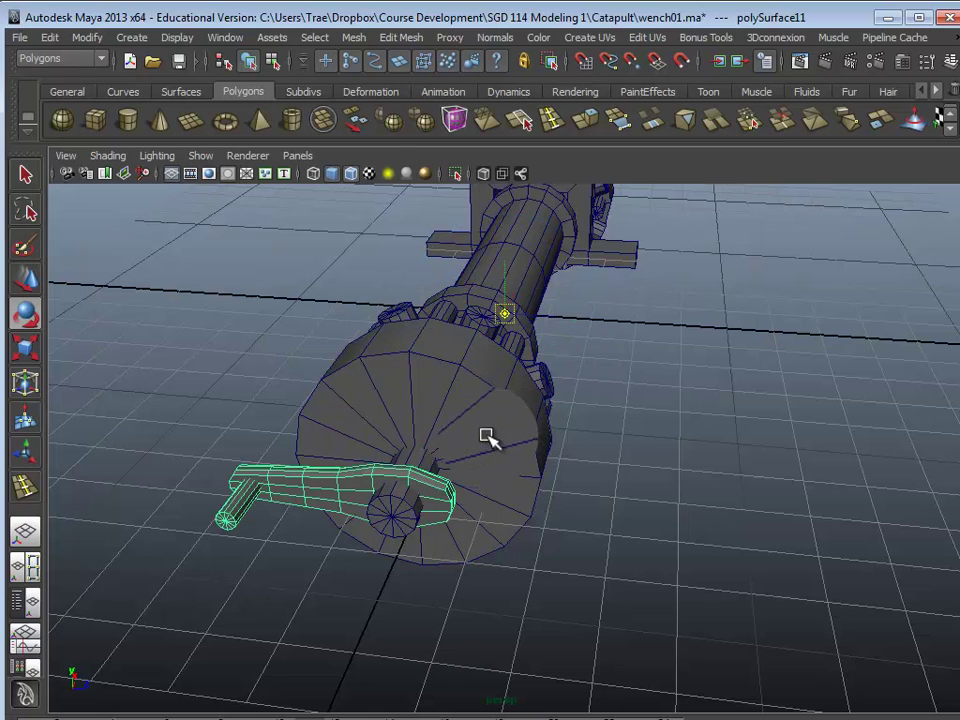
key("v")
left_click_drag(505, 313, 385, 507)
key("Insert")
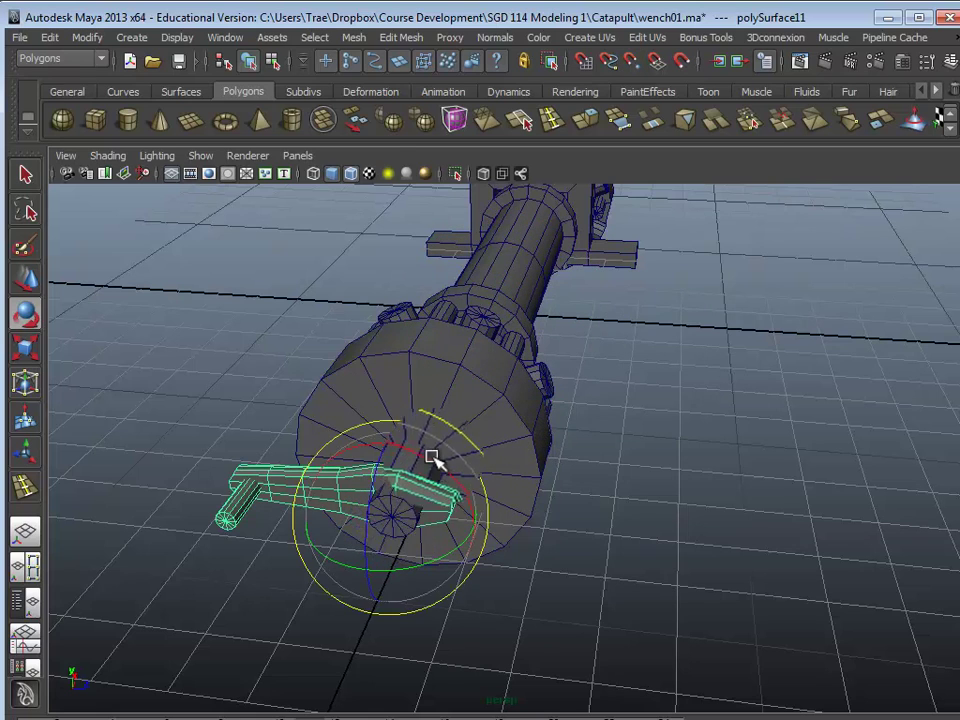
Rotate the mirrored crank handle about half a turn around the shaft axis, pointing opposite to the original handle, and deselect it.
left_click_drag(442, 460, 675, 672)
left_click(681, 491)
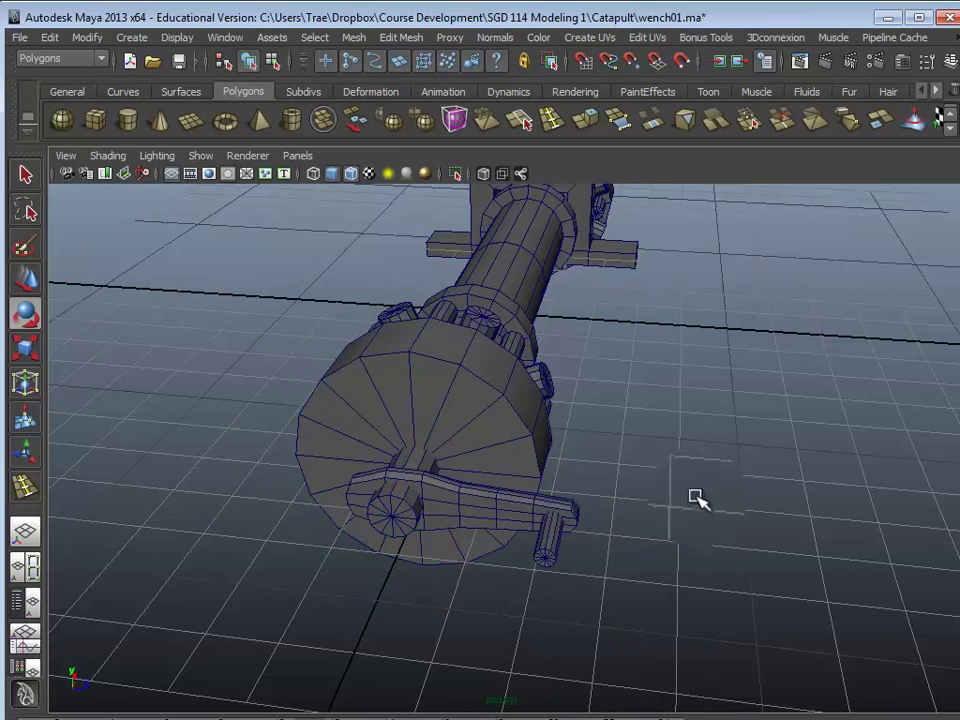
left_click_drag(681, 491, 540, 490, "alt")
middle_click_drag(650, 519, 402, 507, "alt")
key("super")
left_click(587, 503)
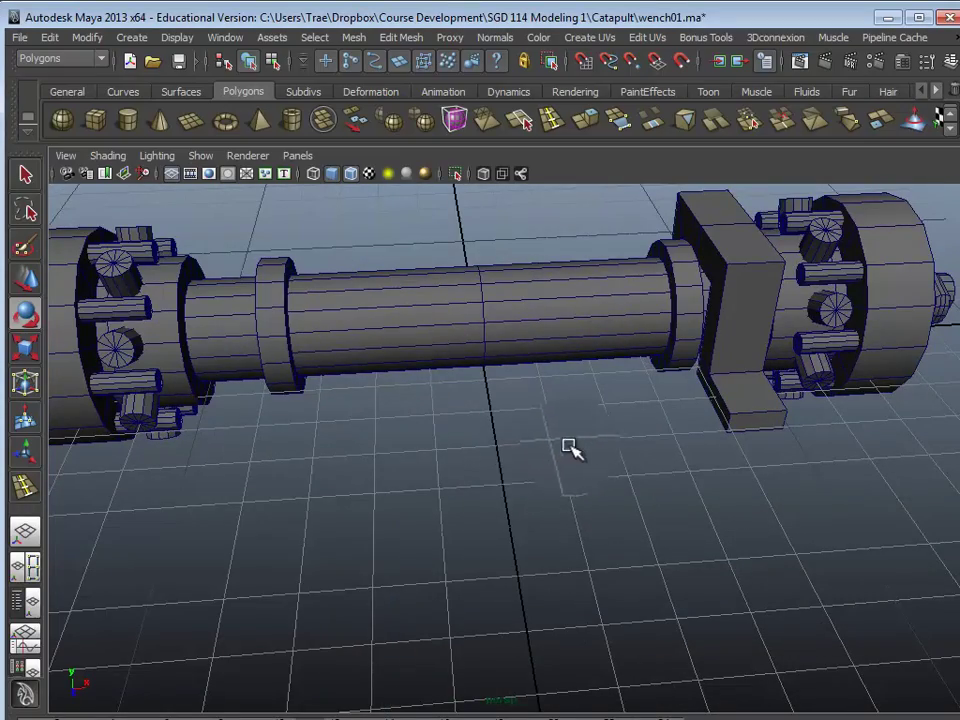
Try to duplicate the bracket and slide the copy freely along X to the opposite end of the shaft.
left_click_drag(563, 446, 551, 463, "alt")
middle_click_drag(551, 463, 508, 522, "alt")
key("super")
left_click(733, 390)
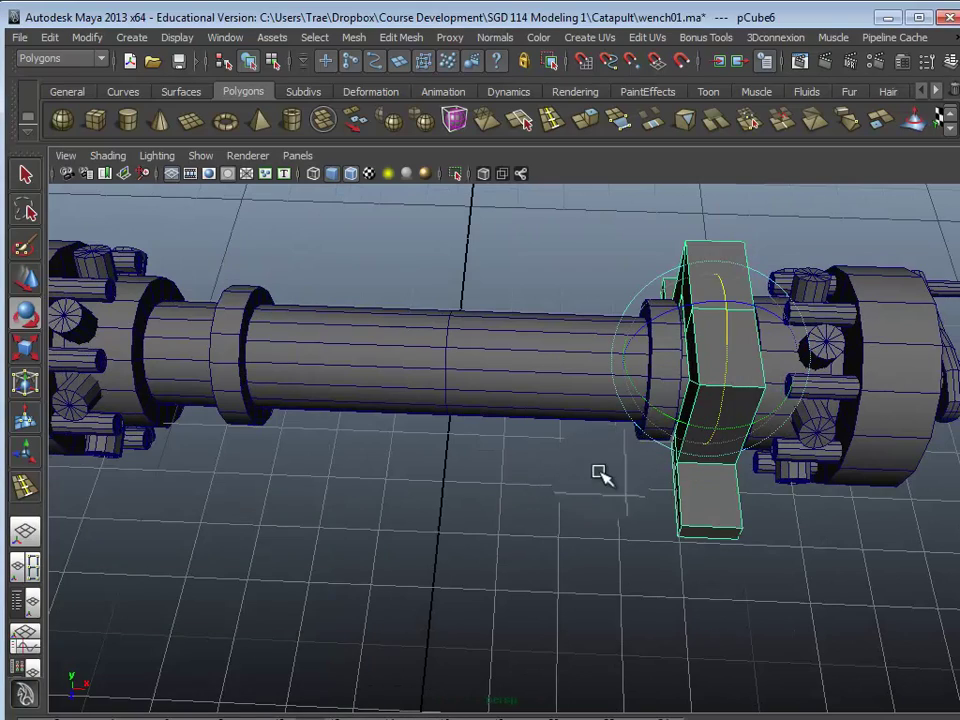
key("super")
left_click(552, 506)
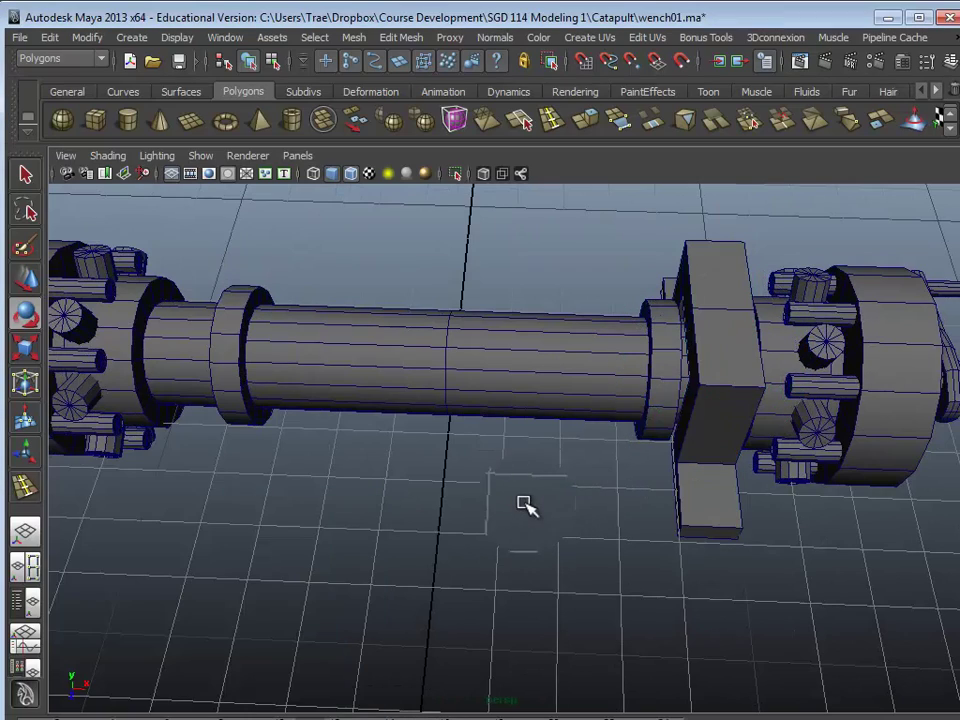
left_click_drag(542, 503, 612, 440, "alt")
left_click(708, 390)
scroll(643, 453, "down", 4)
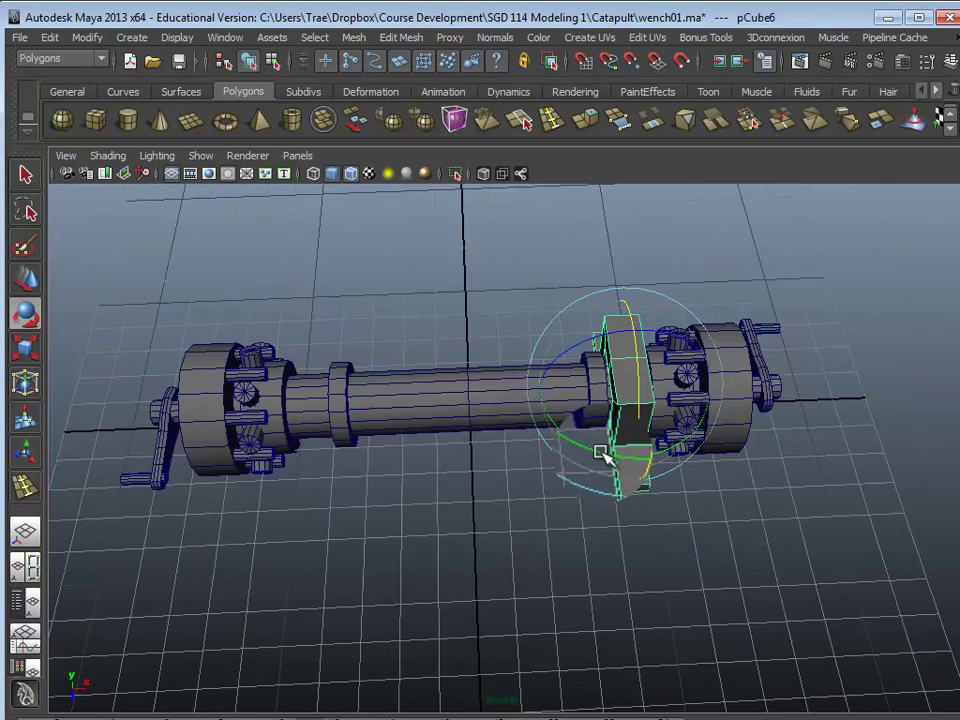
key("w")
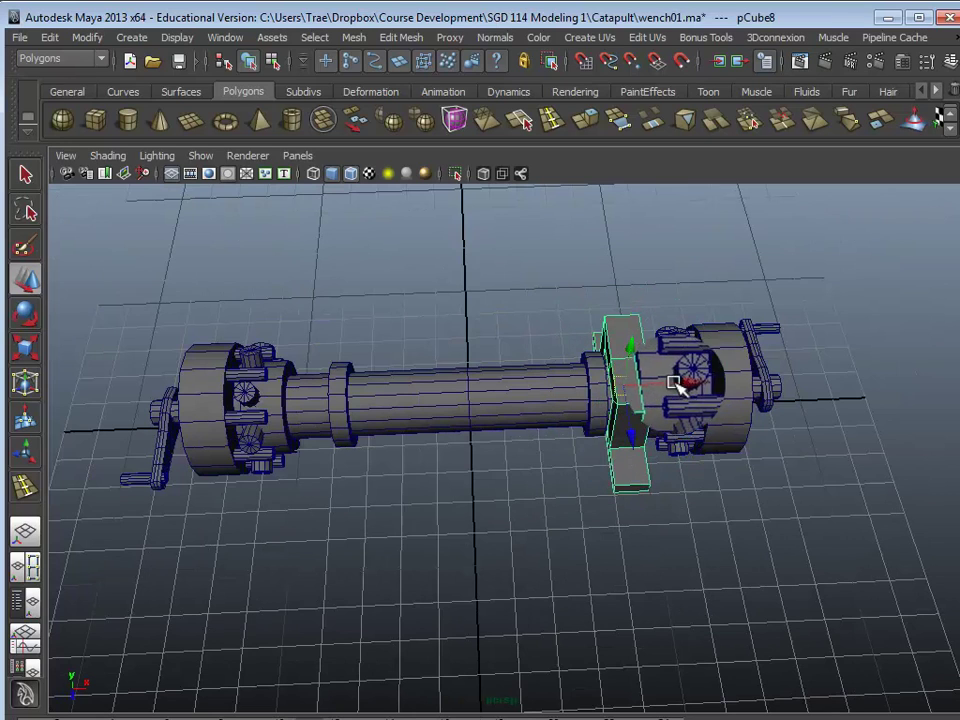
left_click_drag(681, 381, 373, 401)
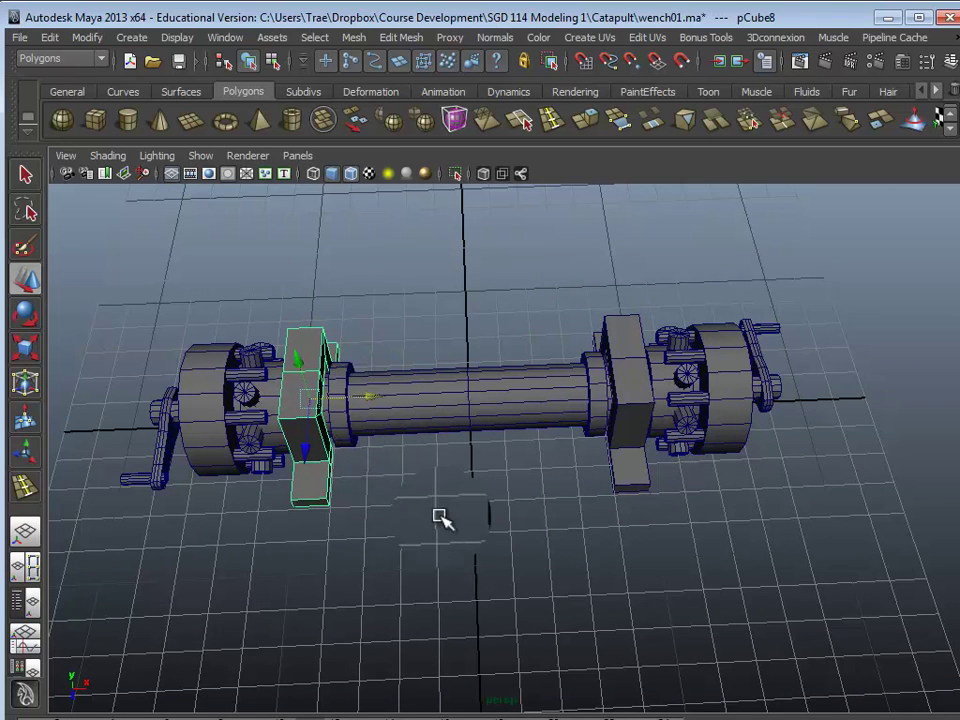
key("ctrl+z")
Select the original bracket, show its channel values and set Translate X to 4.5.
scroll(522, 527, "up", 4)
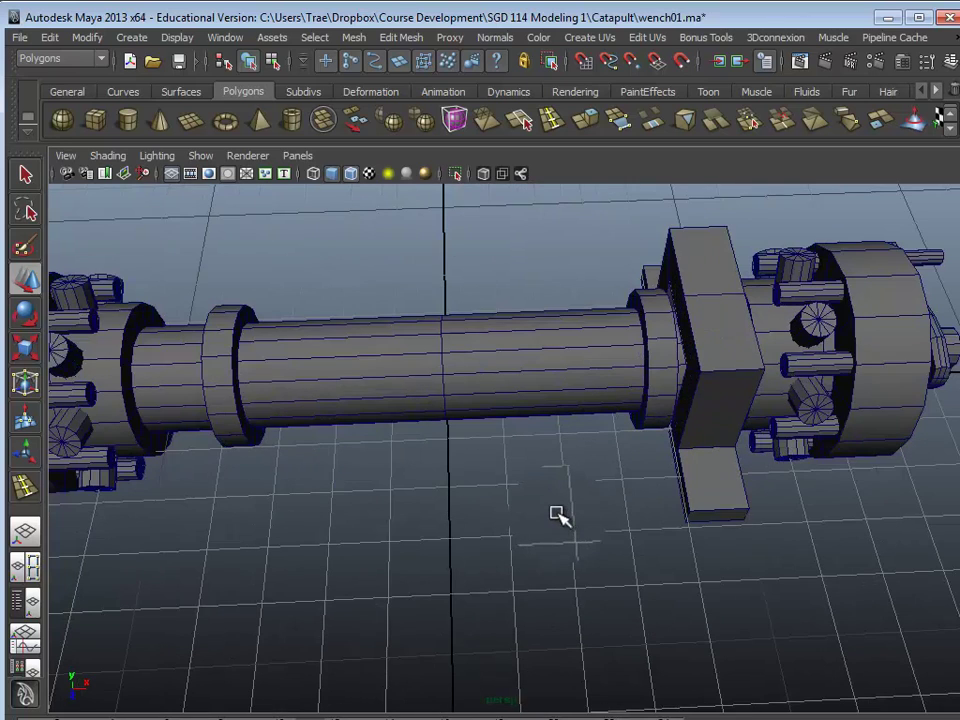
left_click(712, 398)
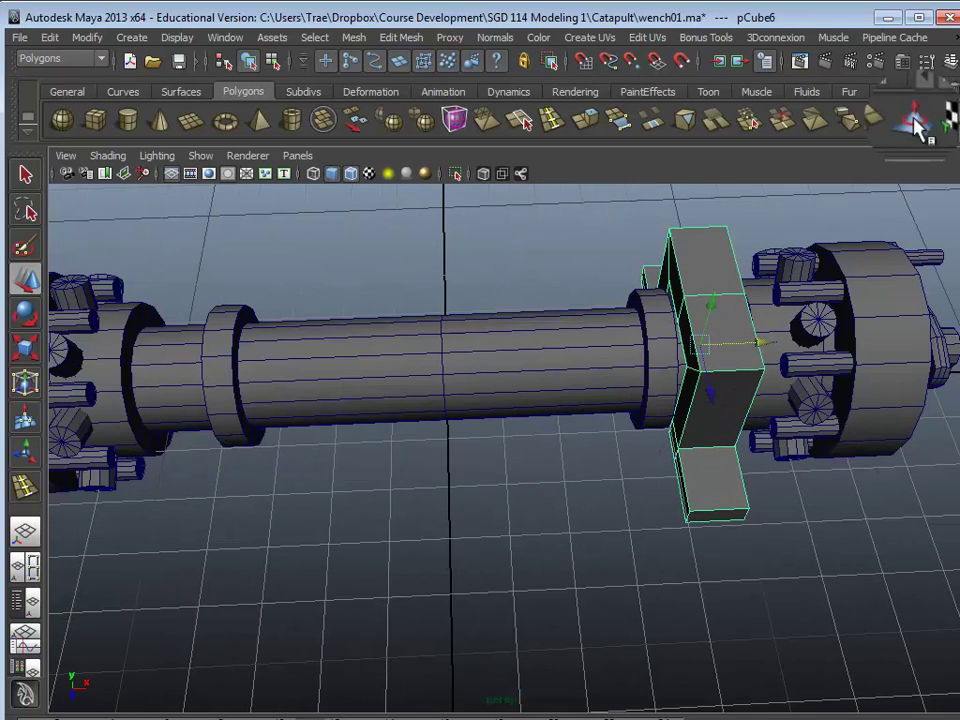
left_click(947, 64)
left_click(463, 508)
left_click(541, 480)
left_click_drag(619, 538, 610, 480, "alt")
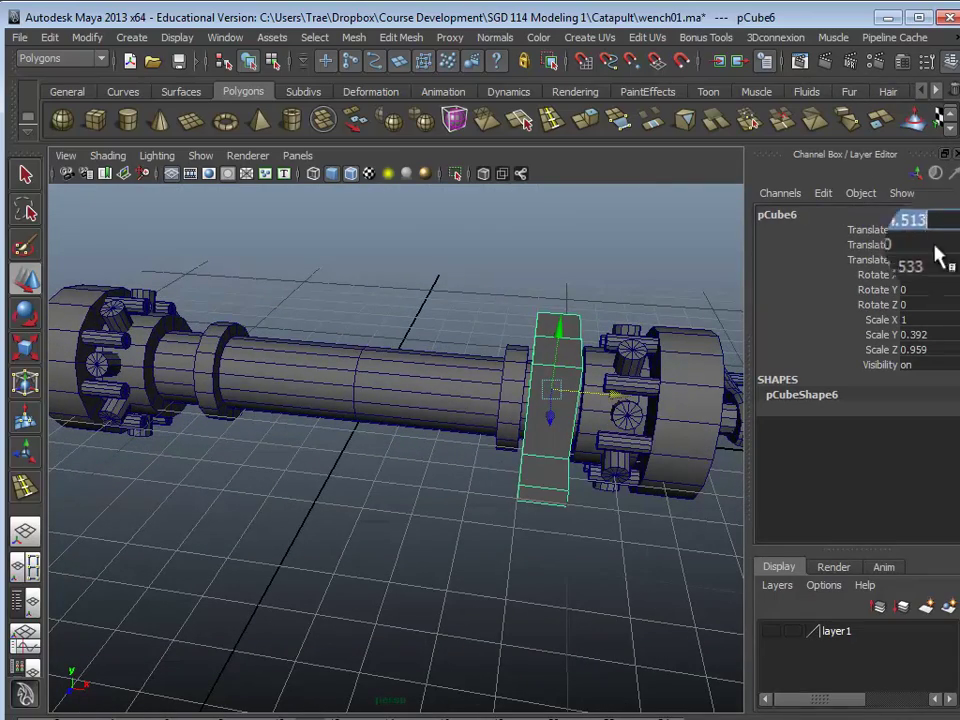
type("4.5")
key("Return")
Duplicate the bracket, set the copy's Translate X to -4.5 for the opposite shaft end, and hide the Channel Box.
left_click(437, 490)
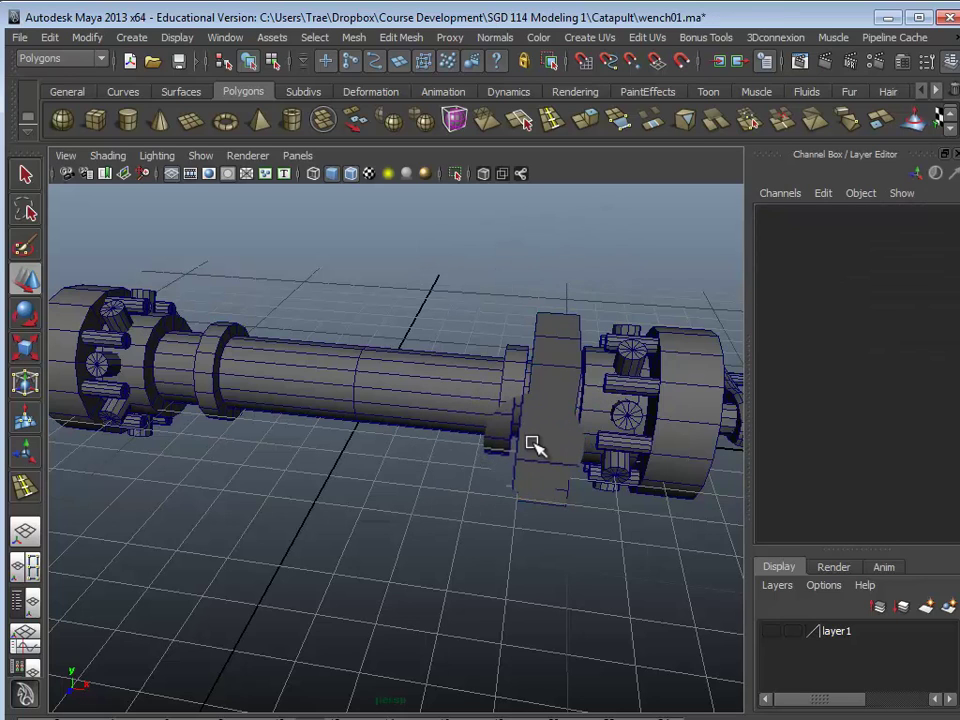
left_click_drag(615, 405, 345, 375)
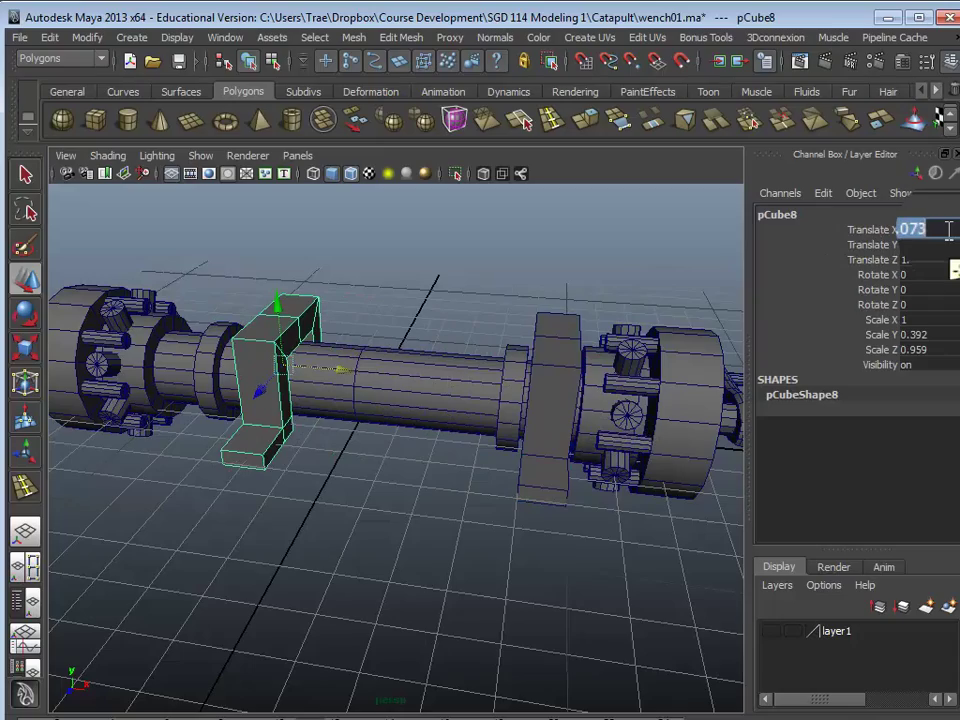
key("Return")
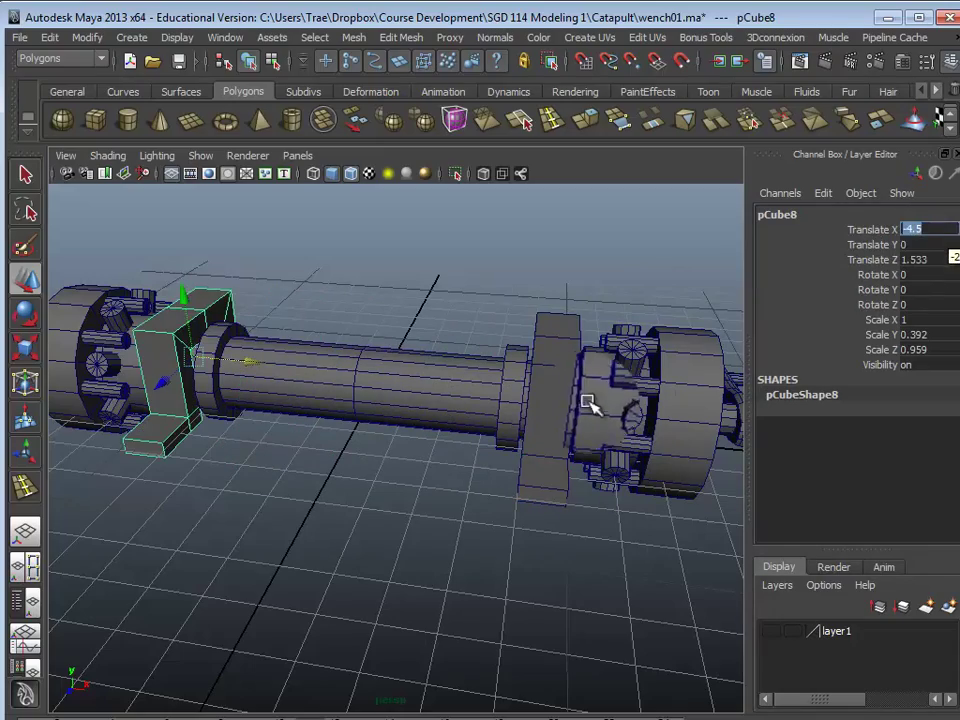
left_click(400, 501)
left_click_drag(318, 489, 285, 484, "alt")
scroll(470, 480, "down", 4)
left_click(957, 151)
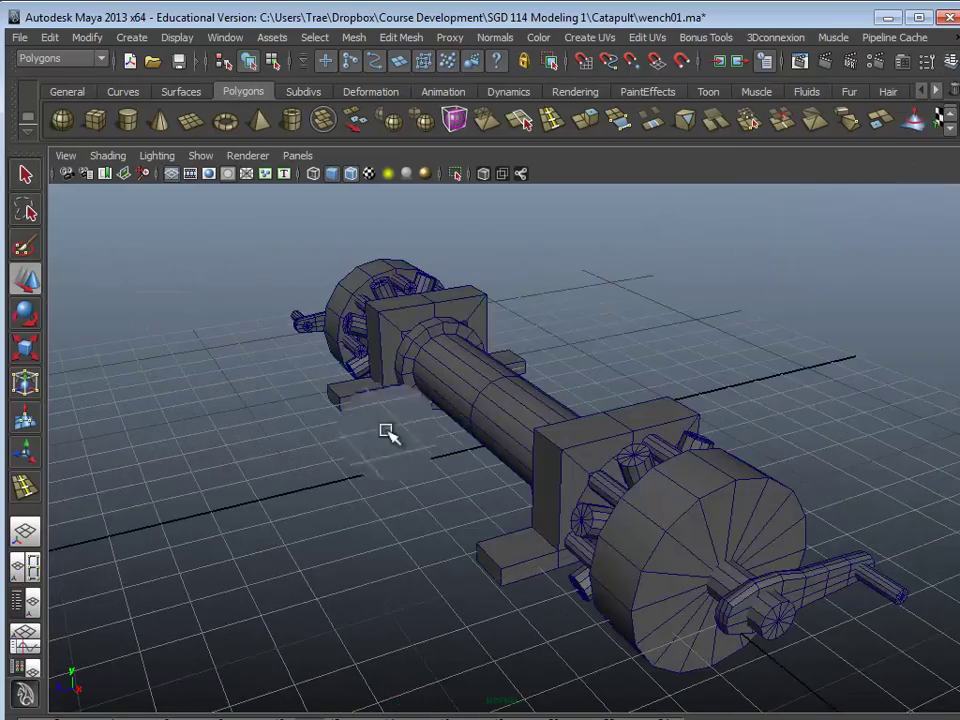
left_click_drag(385, 432, 319, 498, "alt")
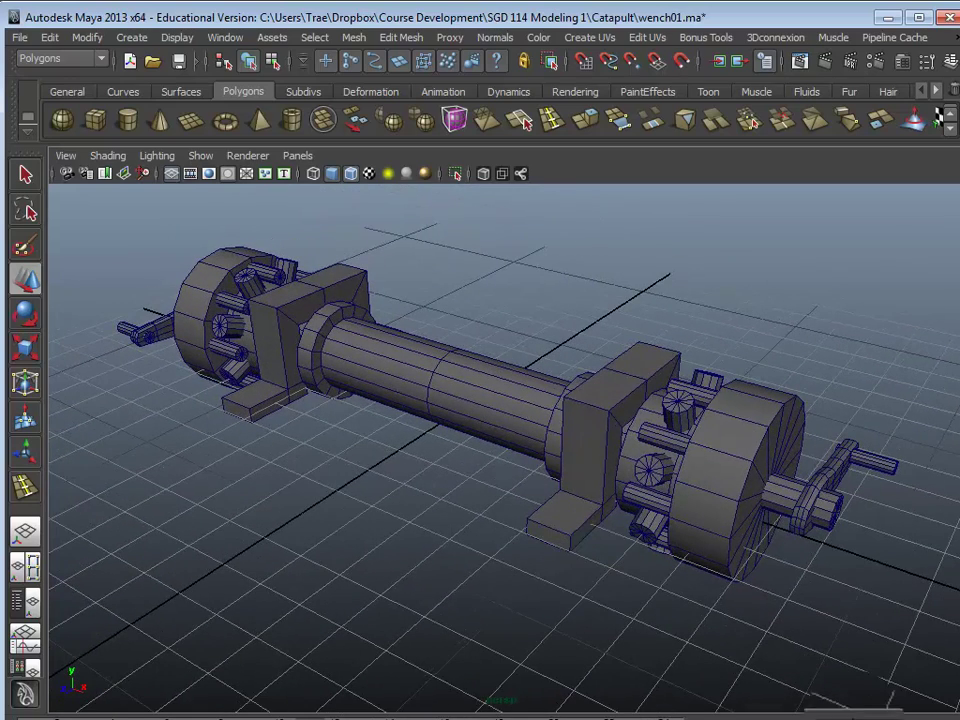